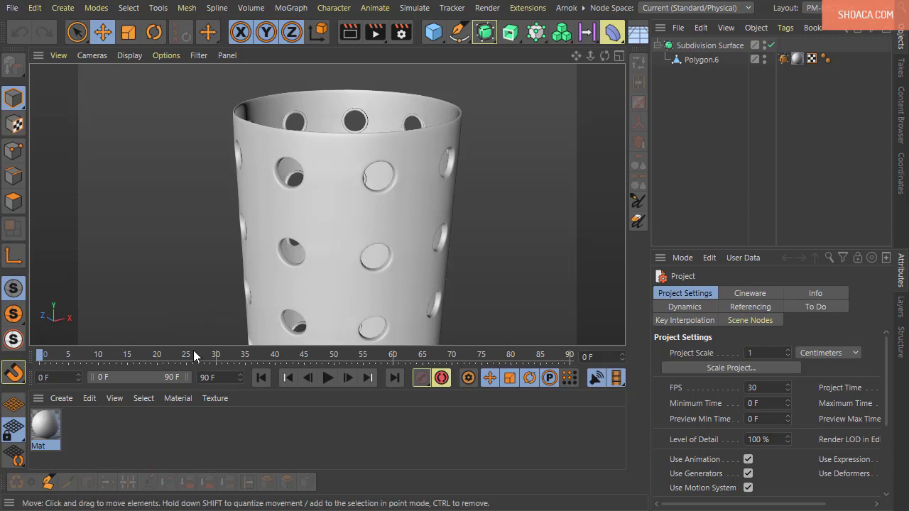
# Step: Examine the finished perforated cup from several angles and the reference video on modelling a perfectly circular hole
pyautogui.keyDown('alt'); pyautogui.moveTo(377, 288); pyautogui.dragTo(407, 234); pyautogui.keyUp('alt')
pyautogui.keyDown('alt'); pyautogui.moveTo(320, 213); pyautogui.dragTo(219, 189); pyautogui.keyUp('alt')
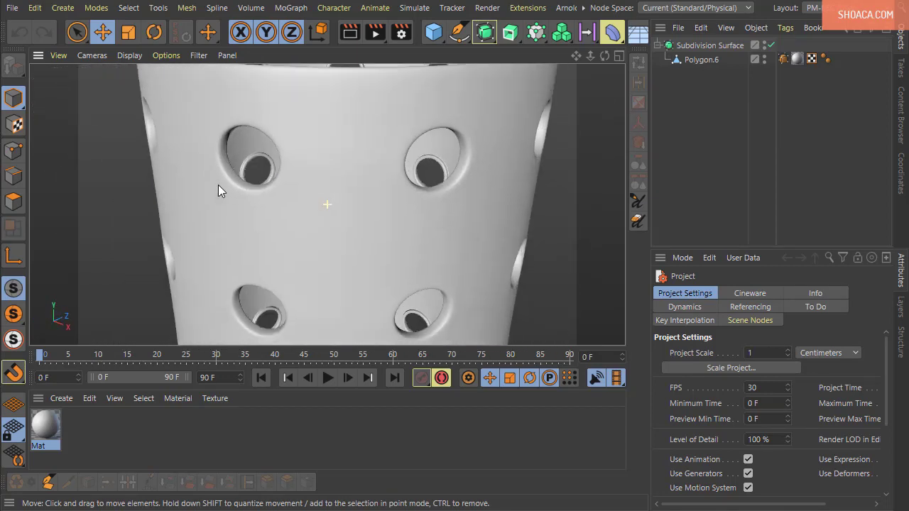
pyautogui.keyDown('alt'); pyautogui.moveTo(278, 203); pyautogui.dragTo(366, 196); pyautogui.keyUp('alt')
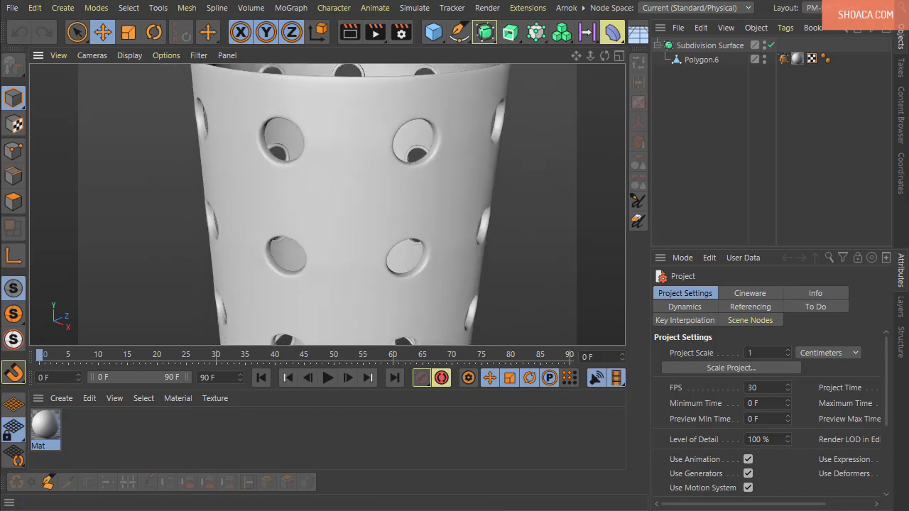
pyautogui.hotkey('alt', 'Tab')
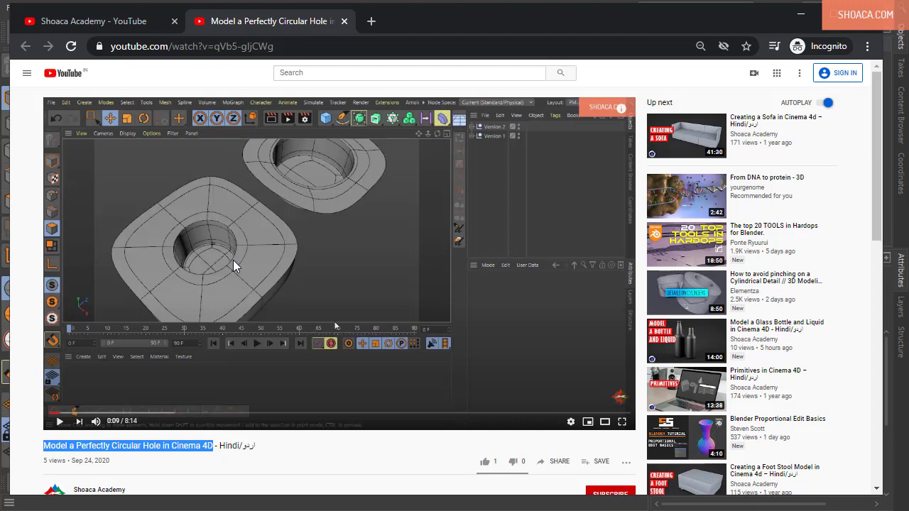
pyautogui.click(805, 15)
# Step: Start a new project and add a Polygon primitive to the scene
pyautogui.click(12, 7)
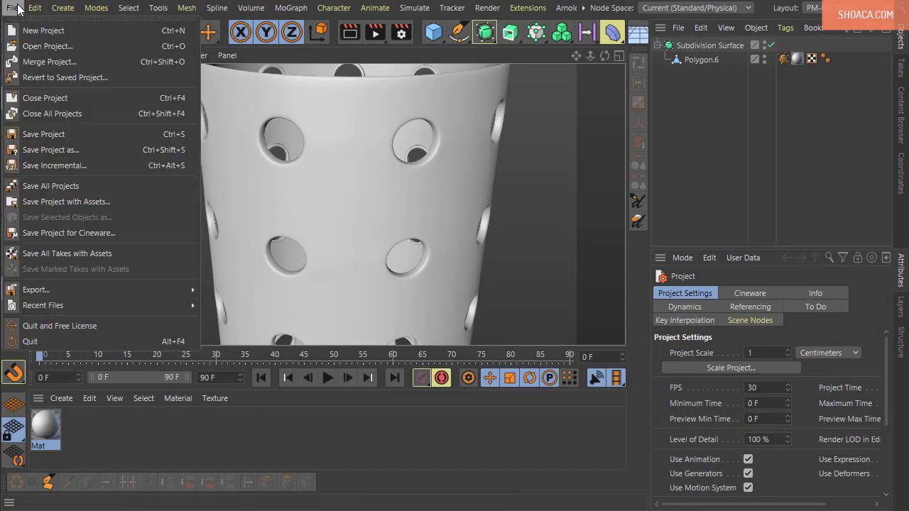
pyautogui.click(24, 30)
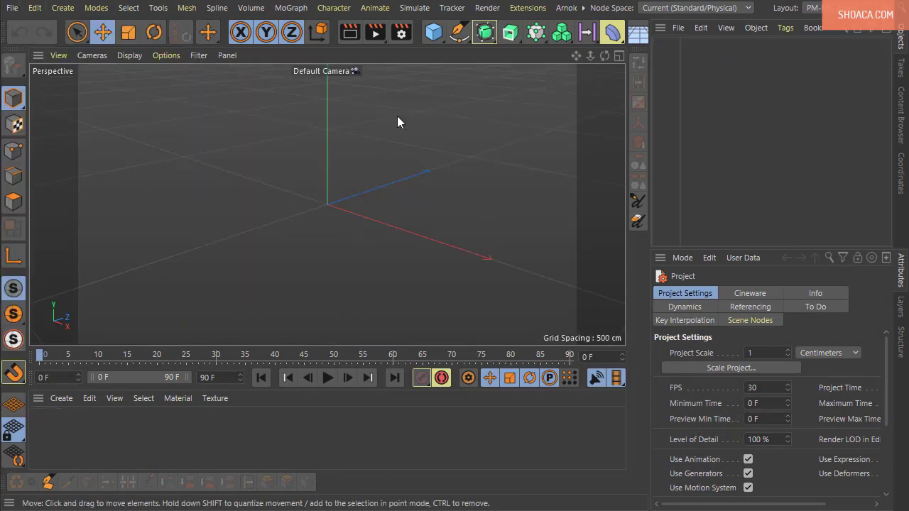
pyautogui.click(441, 36)
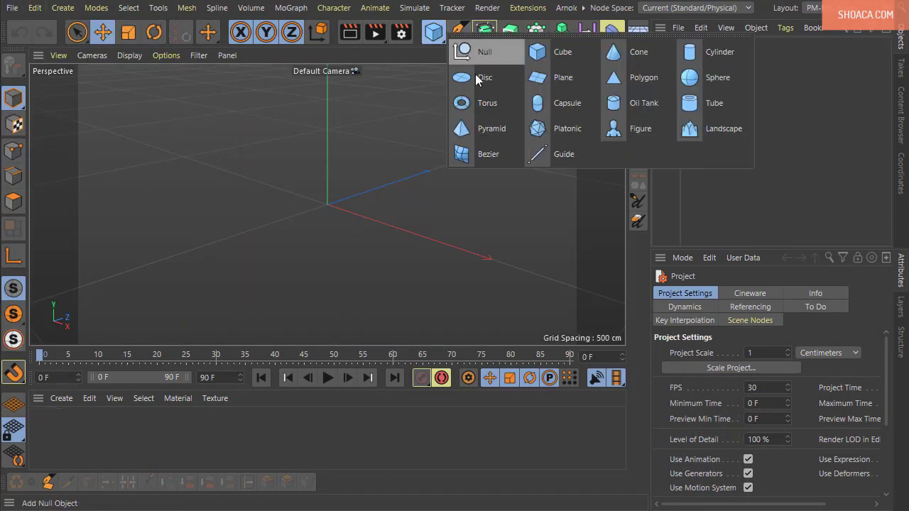
pyautogui.click(623, 81)
pyautogui.scroll(10, 372, 219)
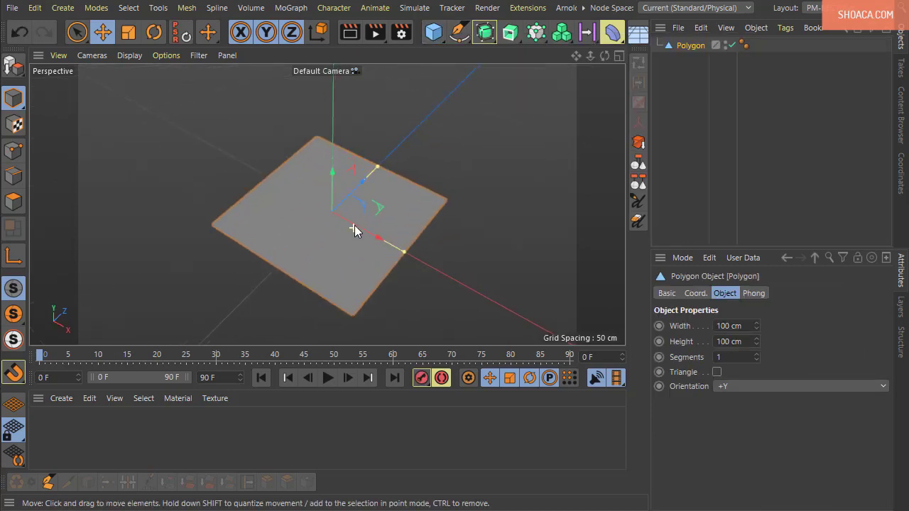
pyautogui.keyDown('alt'); pyautogui.moveTo(379, 275); pyautogui.dragTo(378, 243, button='middle'); pyautogui.keyUp('alt')
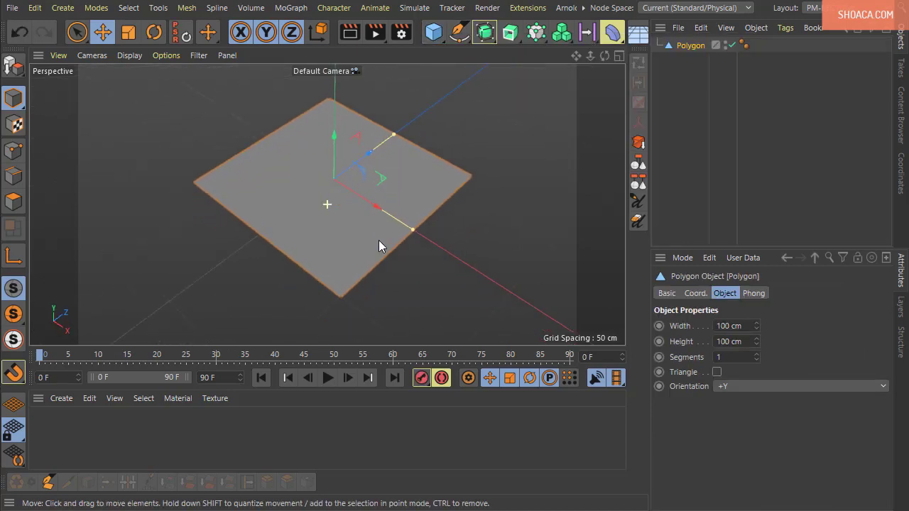
# Step: Set the polygon's segments to 2 and display the viewport shading with edge lines
pyautogui.click(756, 354)
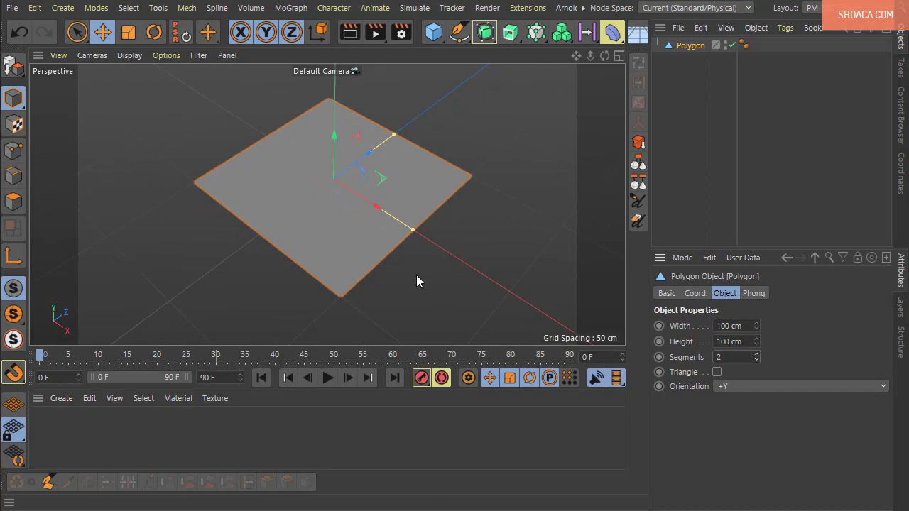
pyautogui.click(15, 71)
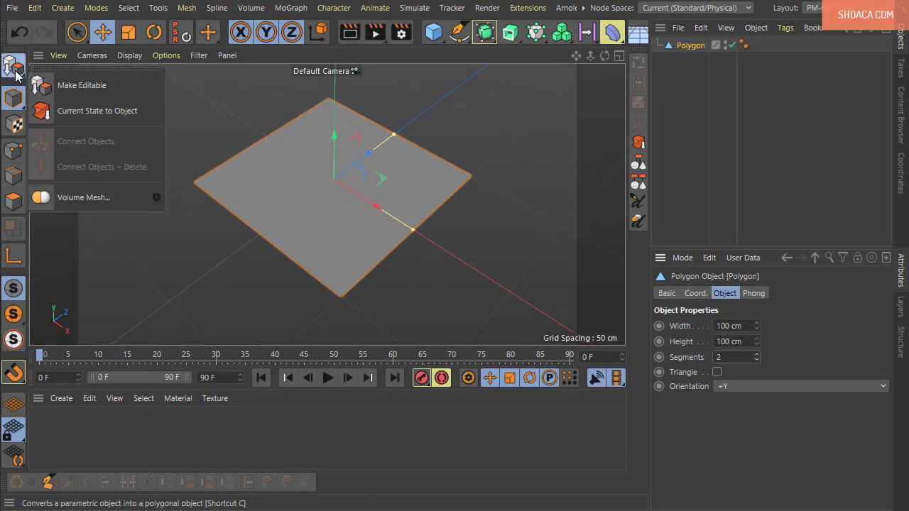
pyautogui.click(130, 55)
pyautogui.click(137, 89)
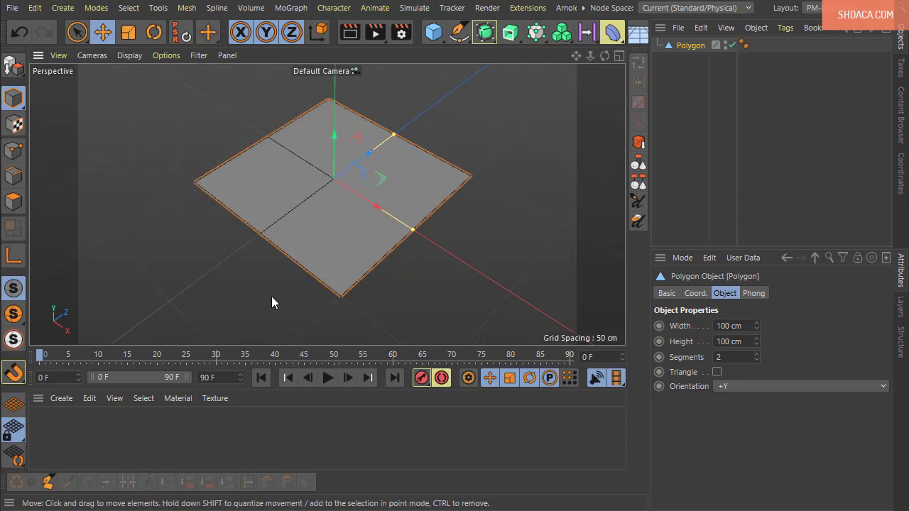
# Step: Make the polygon object editable and get it ready for point editing with Live Selection
pyautogui.click(15, 152)
pyautogui.keyDown('alt'); pyautogui.moveTo(212, 247); pyautogui.dragTo(200, 237); pyautogui.keyUp('alt')
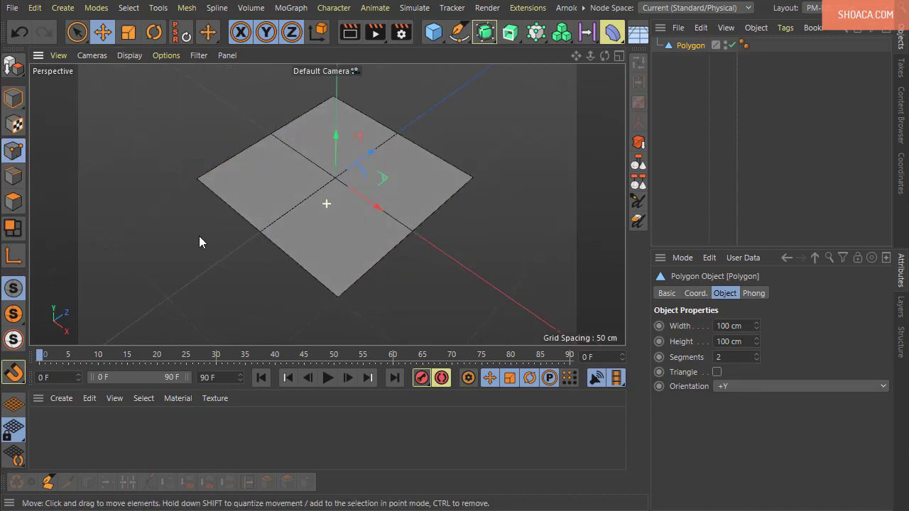
pyautogui.click(78, 33)
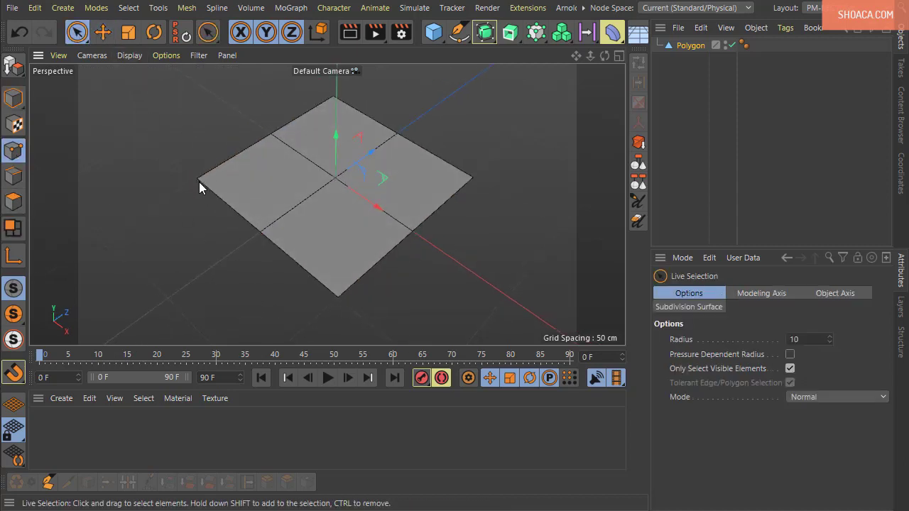
pyautogui.click(690, 45)
pyautogui.click(13, 66)
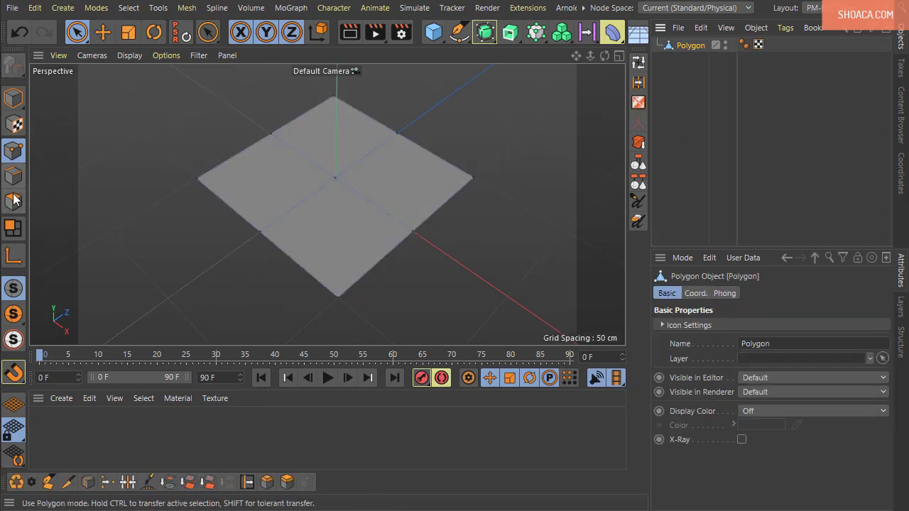
# Step: Select the polygon's four corner points and its centre point, and join them with Connect Points/Edges
pyautogui.click(198, 178)
pyautogui.keyDown('shift'); pyautogui.click(472, 178); pyautogui.keyUp('shift')
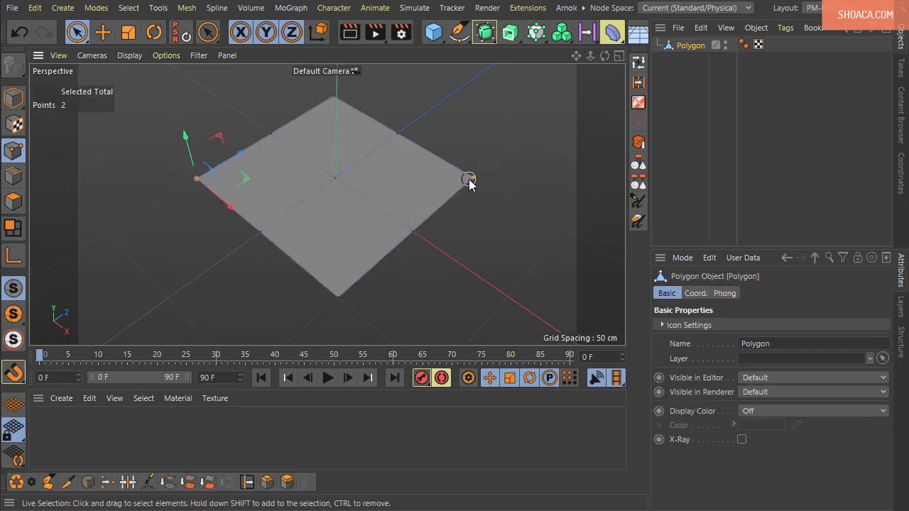
pyautogui.keyDown('shift'); pyautogui.click(329, 98); pyautogui.keyUp('shift')
pyautogui.keyDown('shift'); pyautogui.click(337, 296); pyautogui.keyUp('shift')
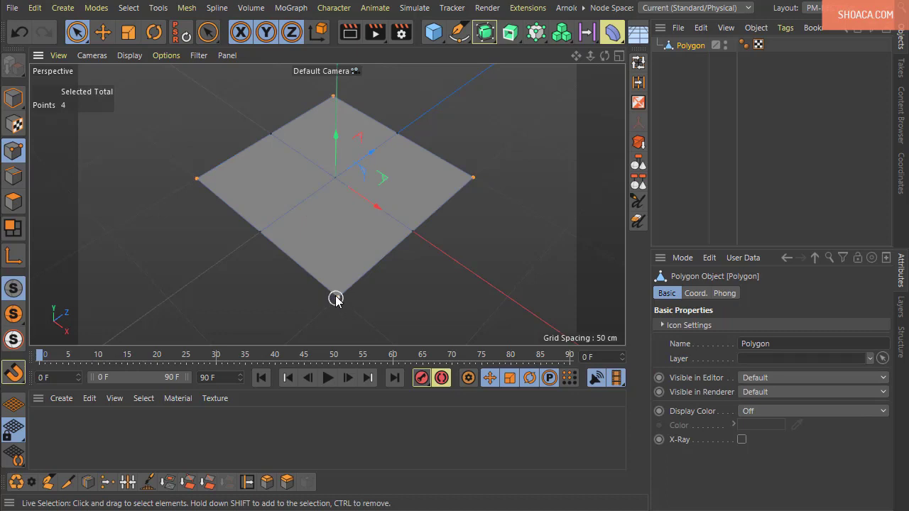
pyautogui.moveTo(341, 186); pyautogui.dragTo(337, 182)
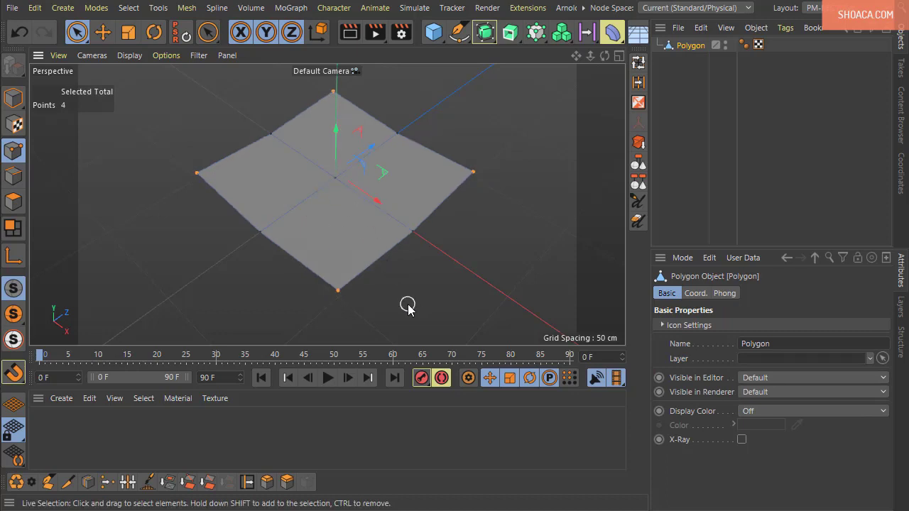
pyautogui.hotkey('ctrl', 'z')
pyautogui.keyDown('shift'); pyautogui.click(335, 178); pyautogui.keyUp('shift')
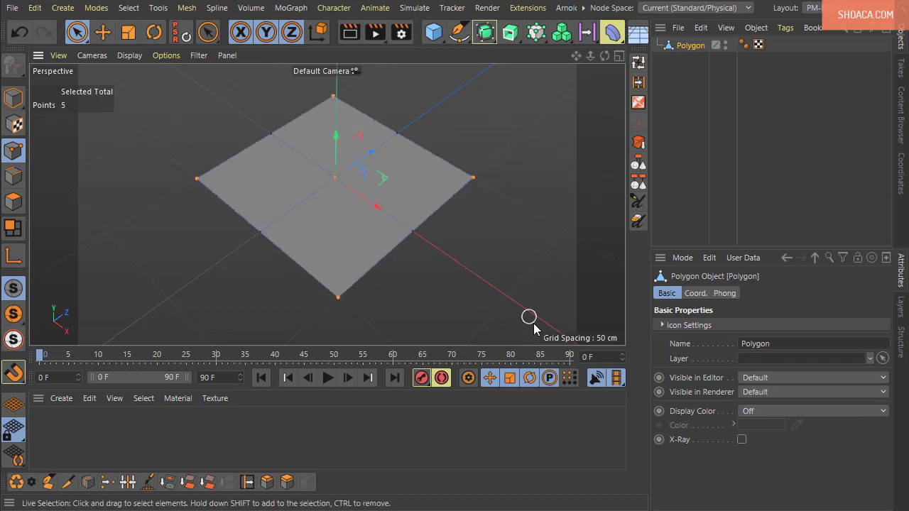
pyautogui.keyDown('alt'); pyautogui.moveTo(531, 319); pyautogui.dragTo(400, 304); pyautogui.keyUp('alt')
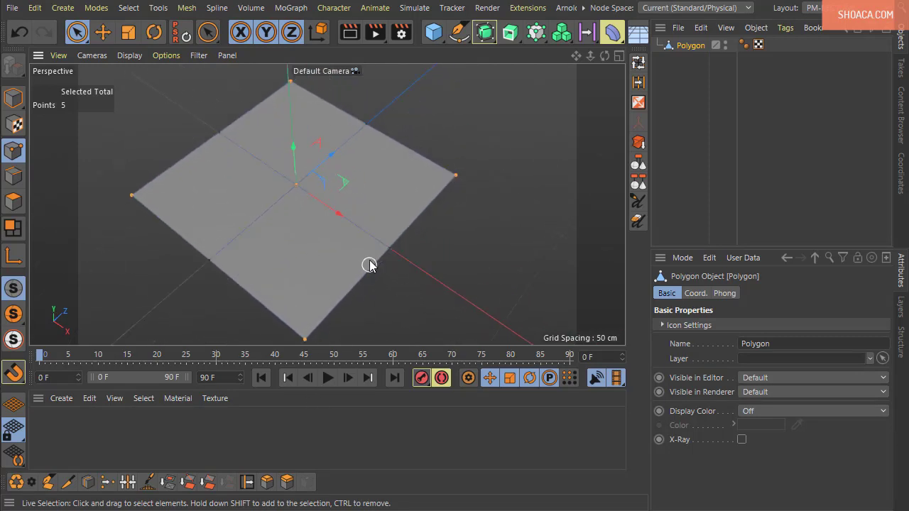
pyautogui.rightClick(391, 81)
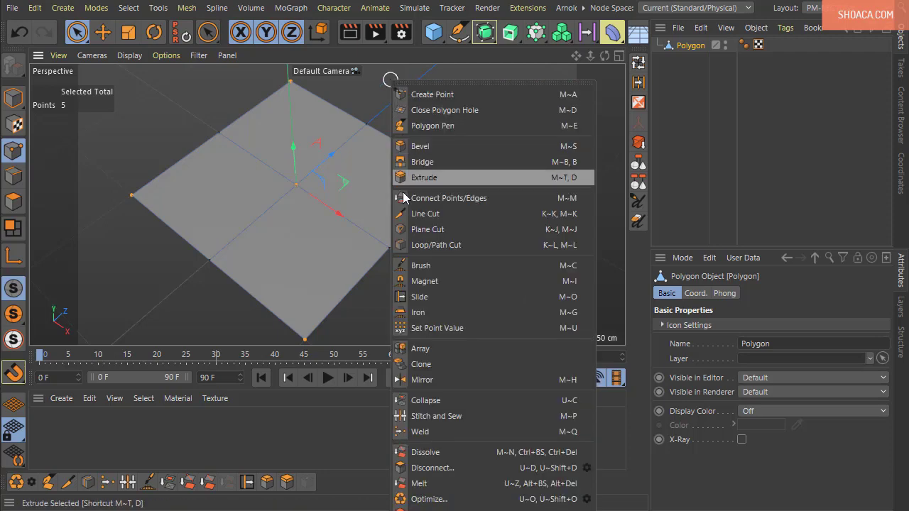
pyautogui.click(443, 200)
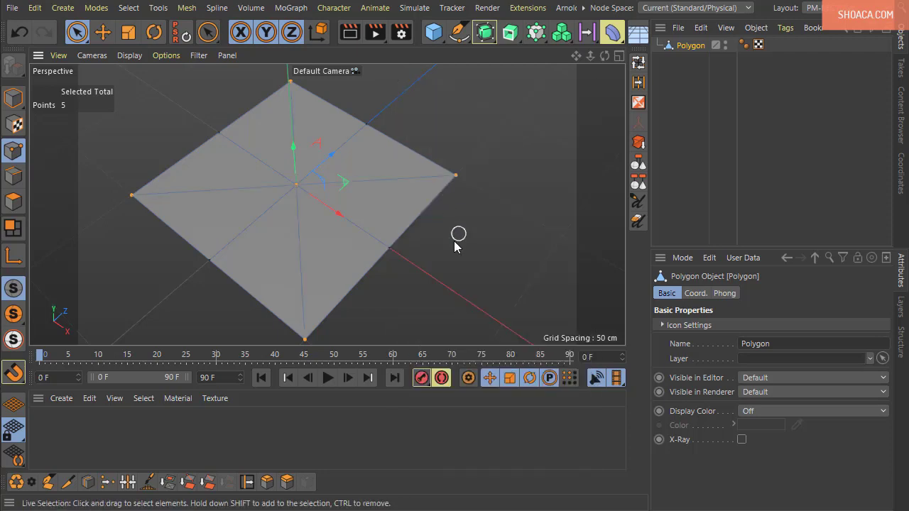
# Step: Bevel the centre point of the polygon with an offset of 25 cm to form an octagon
pyautogui.click(319, 245)
pyautogui.click(296, 187)
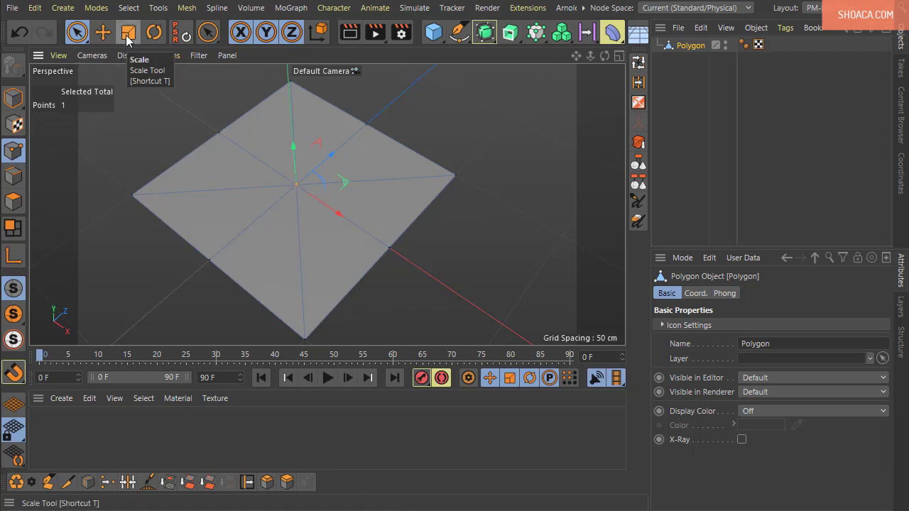
pyautogui.click(273, 483)
pyautogui.moveTo(430, 207); pyautogui.dragTo(483, 207)
pyautogui.doubleClick(731, 354)
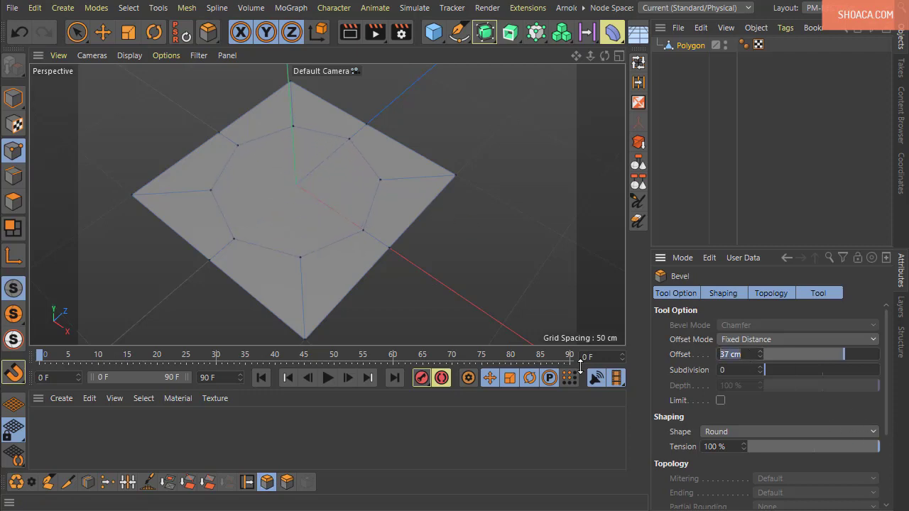
pyautogui.write('25')
pyautogui.press('Return')
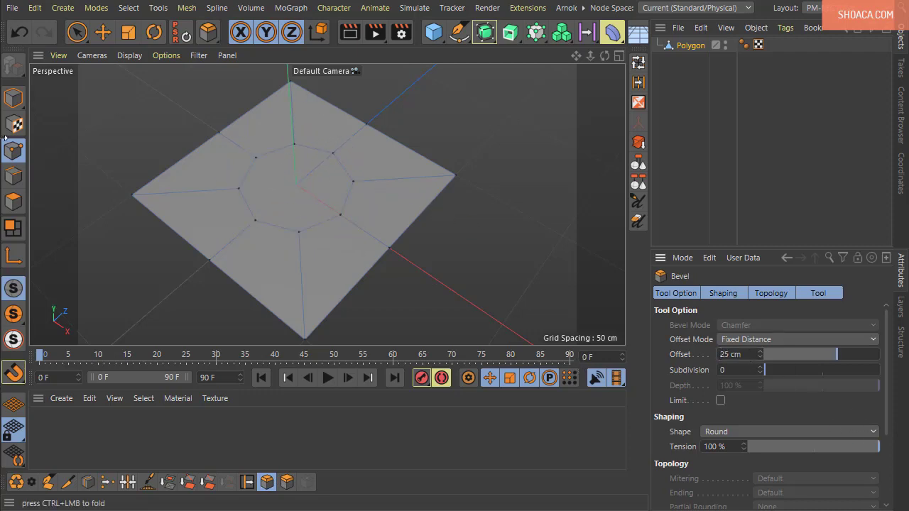
# Step: Select the central octagonal face and inset it by about 1.8 cm with Extrude Inner
pyautogui.click(13, 201)
pyautogui.click(76, 31)
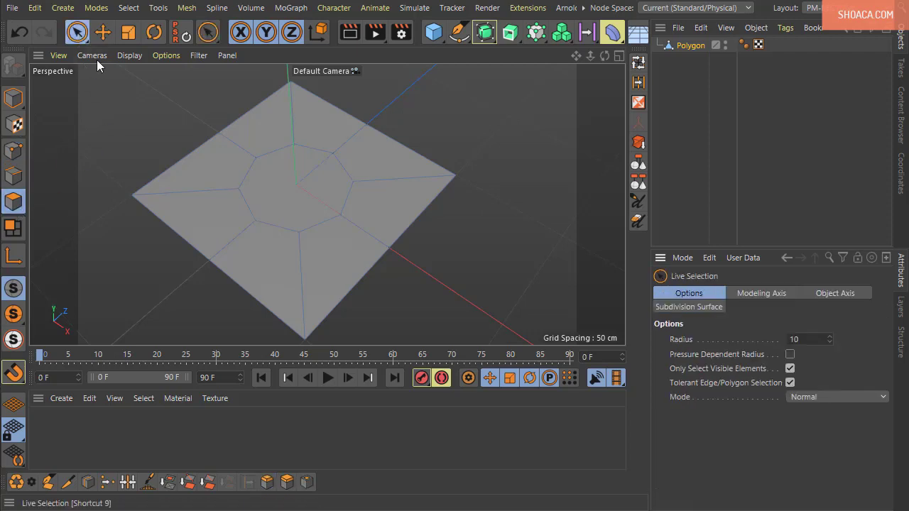
pyautogui.click(295, 195)
pyautogui.click(295, 195)
pyautogui.keyDown('alt'); pyautogui.moveTo(535, 227); pyautogui.dragTo(426, 192); pyautogui.keyUp('alt')
pyautogui.scroll(4, 405, 170)
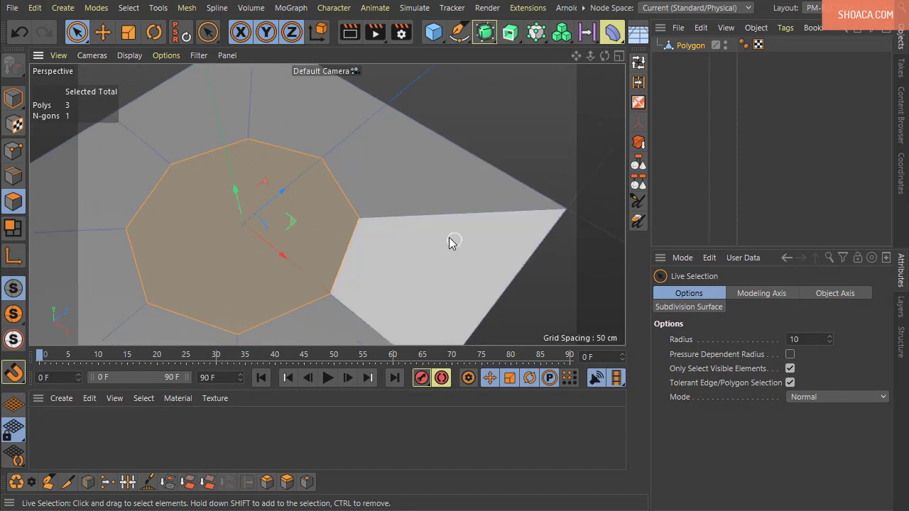
pyautogui.keyDown('alt'); pyautogui.moveTo(450, 238); pyautogui.dragTo(440, 211); pyautogui.keyUp('alt')
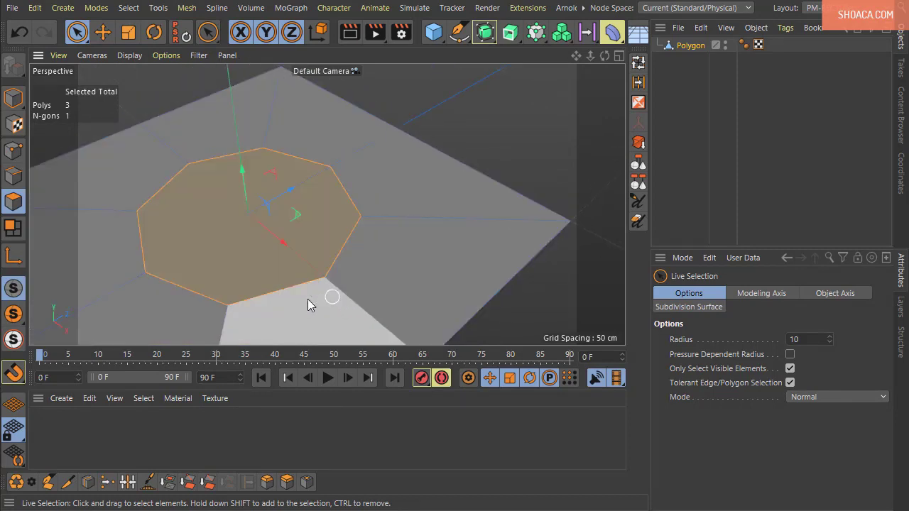
pyautogui.rightClick(383, 92)
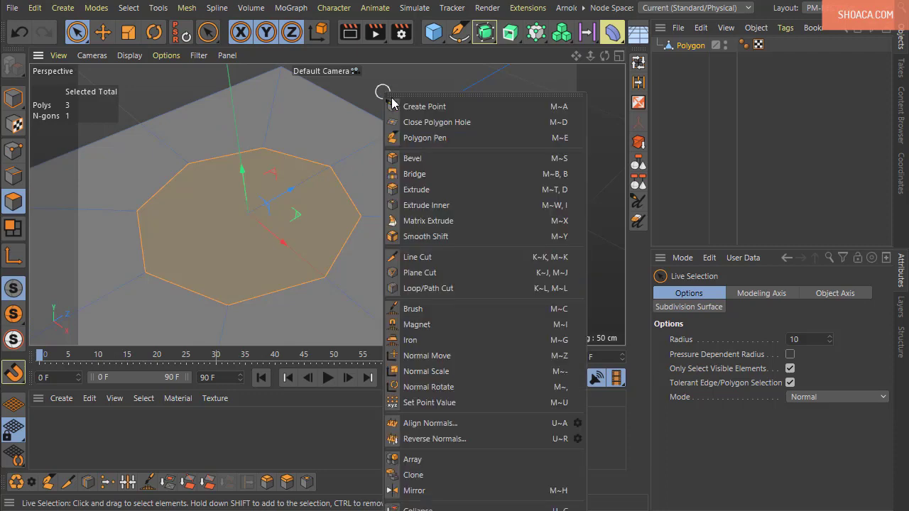
pyautogui.click(434, 208)
pyautogui.moveTo(466, 150); pyautogui.dragTo(467, 170)
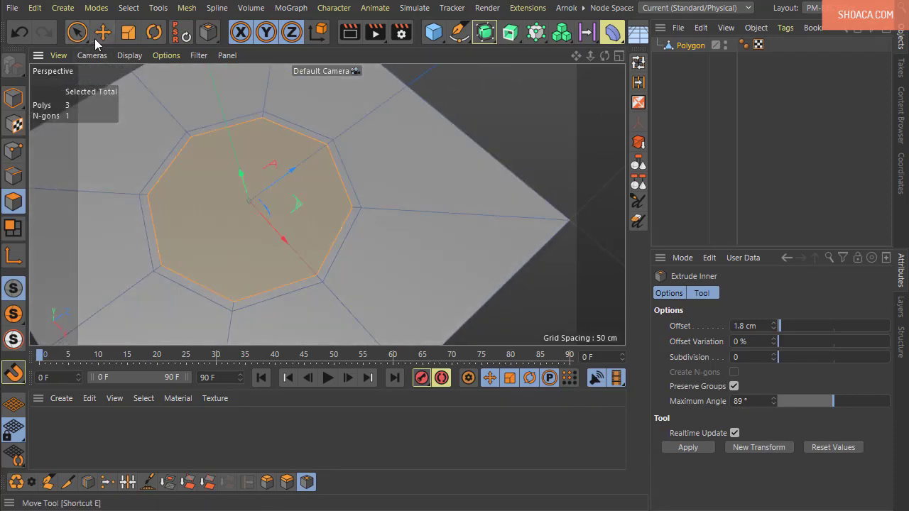
# Step: Extrude the inset octagonal face downward in two stages, a short one and a deeper one, to form the hole
pyautogui.click(102, 32)
pyautogui.moveTo(241, 174); pyautogui.dragTo(248, 194)
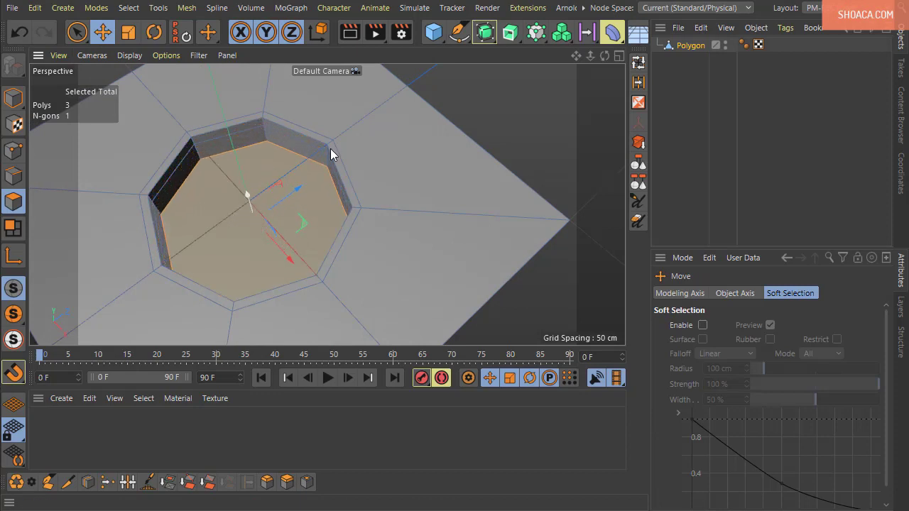
# Step: Inspect the hole's edge loops by selecting the rim loop, the surrounding inset loop and the loop just below the rim in turn
pyautogui.keyDown('alt'); pyautogui.moveTo(330, 148); pyautogui.dragTo(367, 131); pyautogui.keyUp('alt')
pyautogui.keyDown('alt'); pyautogui.moveTo(343, 200); pyautogui.dragTo(360, 157); pyautogui.keyUp('alt')
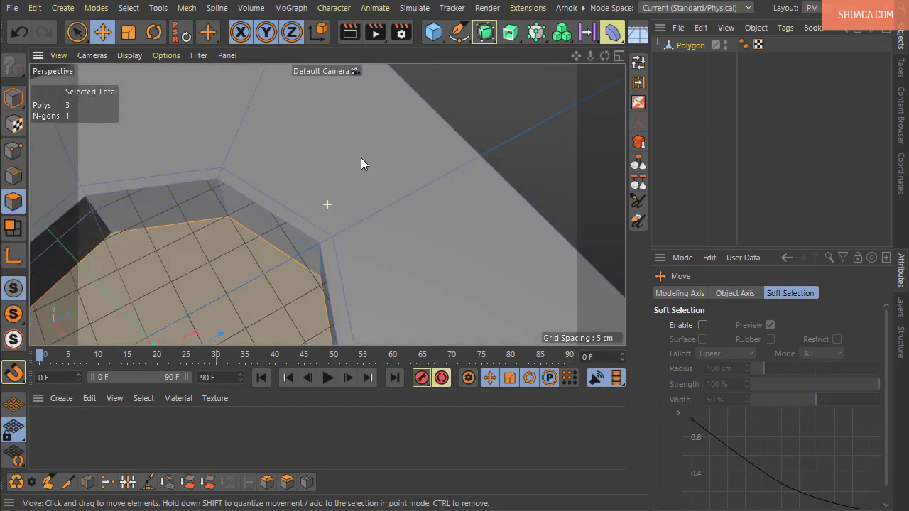
pyautogui.keyDown('alt'); pyautogui.moveTo(361, 157); pyautogui.dragTo(472, 114, button='middle'); pyautogui.keyUp('alt')
pyautogui.click(14, 176)
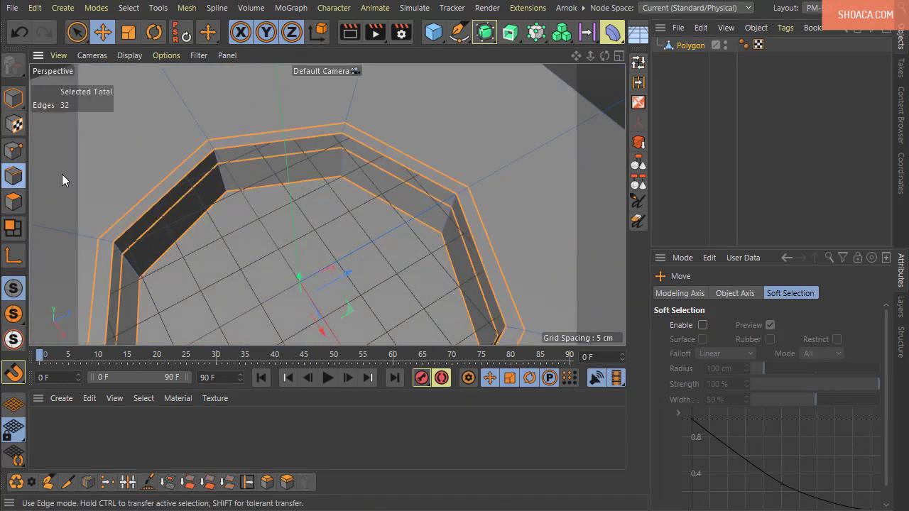
pyautogui.doubleClick(223, 150)
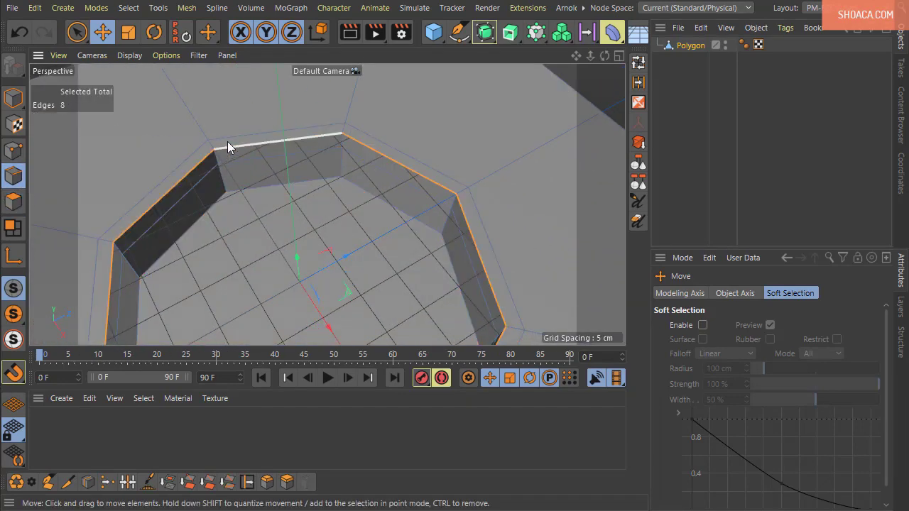
pyautogui.doubleClick(227, 138)
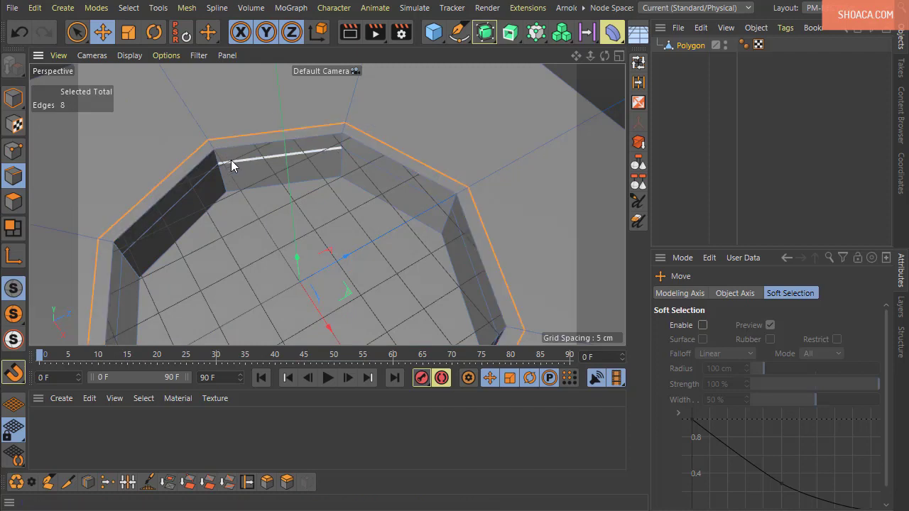
pyautogui.doubleClick(230, 161)
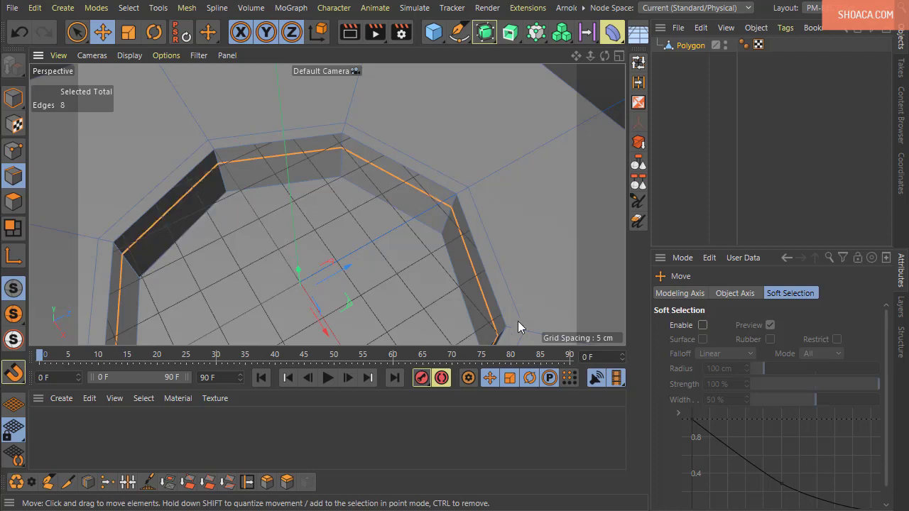
# Step: Compare the hole's rim edge loop with its supporting loops outside and below it by selecting each loop in turn
pyautogui.doubleClick(141, 217)
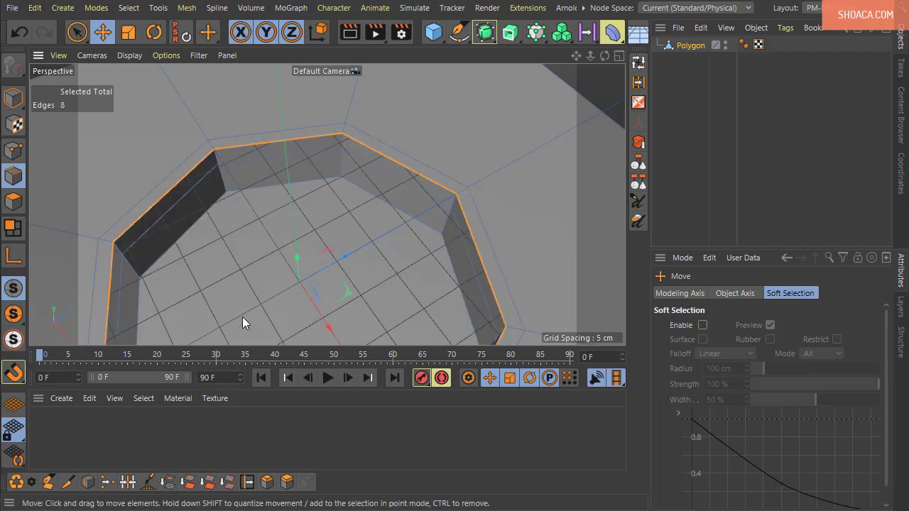
pyautogui.doubleClick(118, 226)
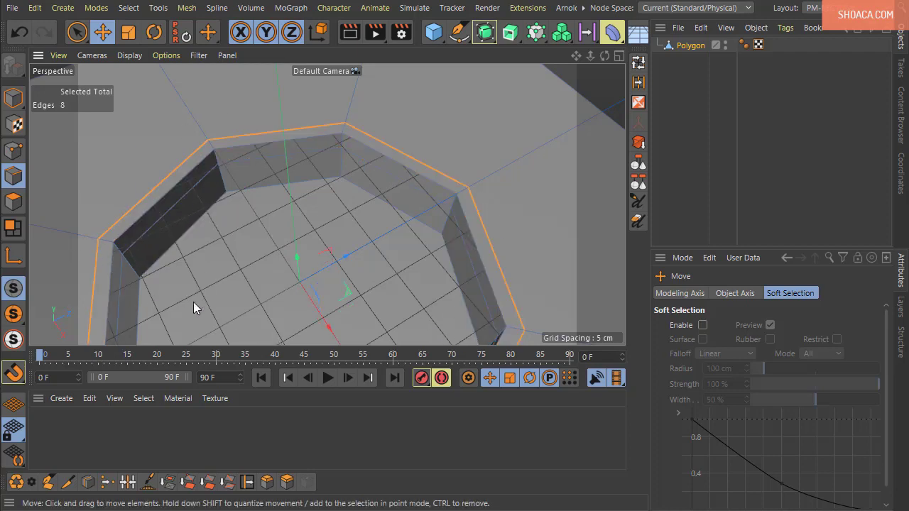
pyautogui.doubleClick(154, 207)
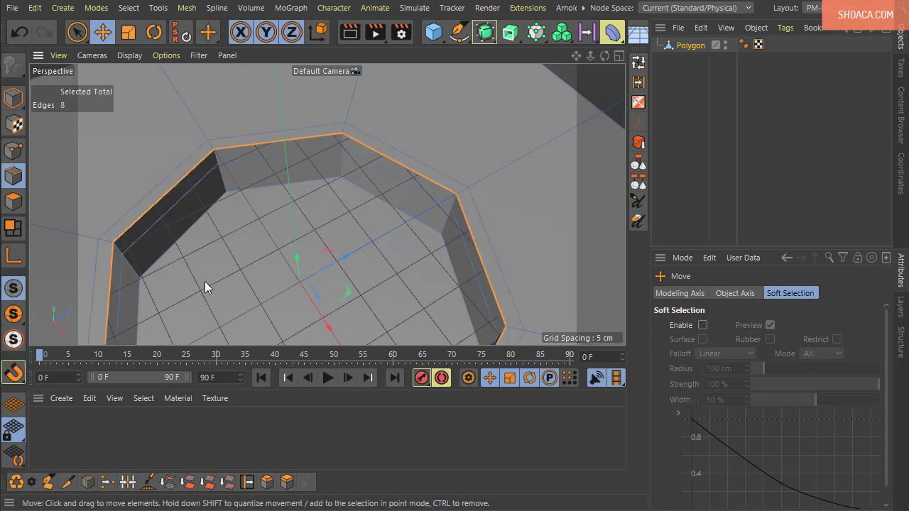
pyautogui.doubleClick(191, 190)
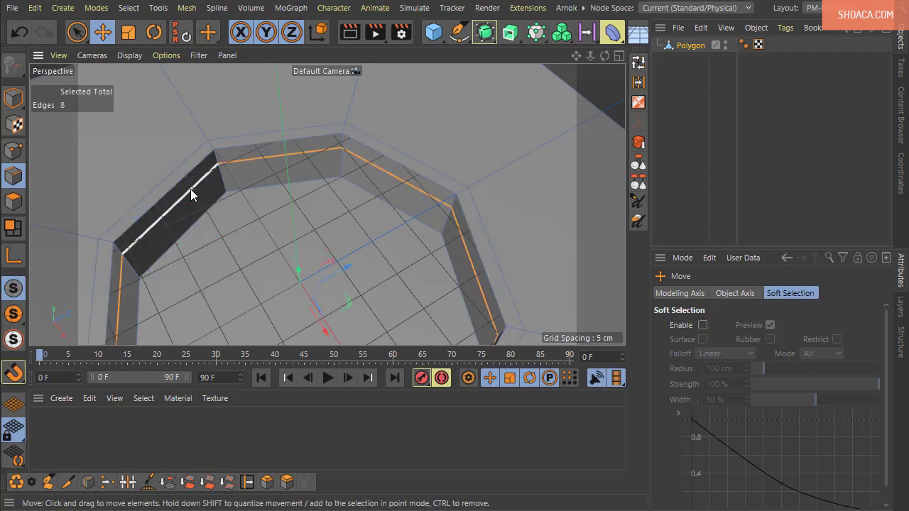
# Step: Delete the octagonal bottom face of the hole so that it is open all the way through
pyautogui.scroll(-4, 225, 213)
pyautogui.keyDown('alt'); pyautogui.moveTo(289, 166); pyautogui.dragTo(310, 199); pyautogui.keyUp('alt')
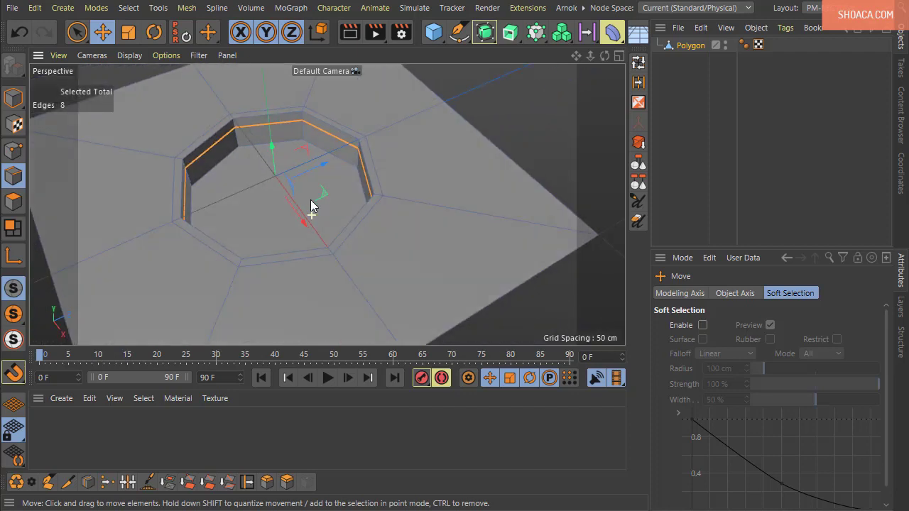
pyautogui.click(12, 202)
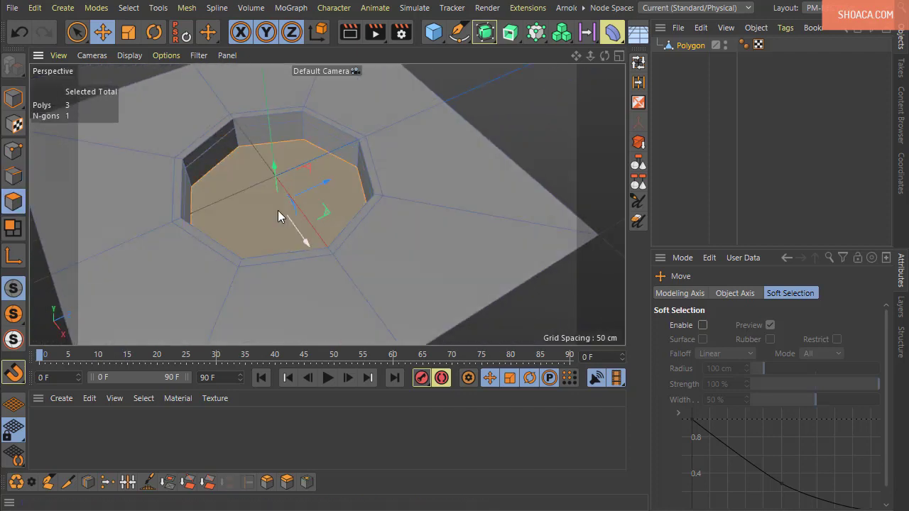
pyautogui.press('Delete')
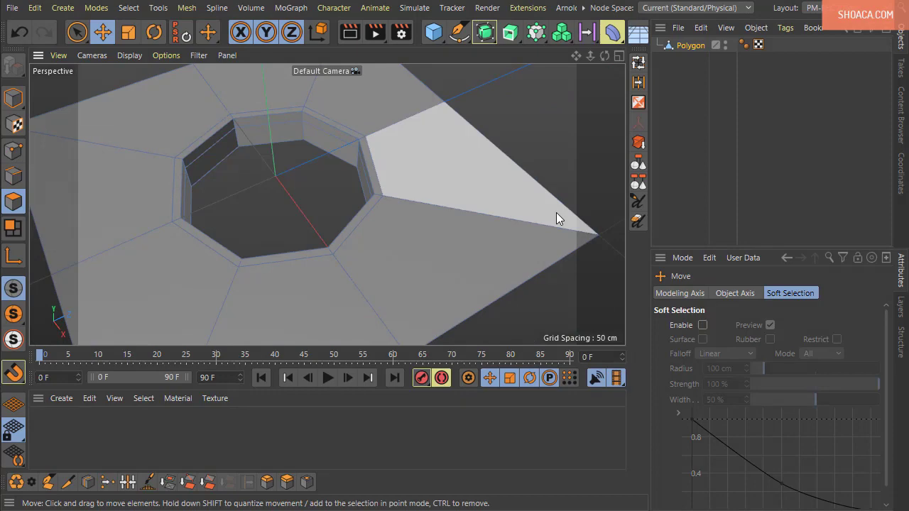
# Step: Switch from polygon to model editing and frame the perforated polygon in a full-size Top view
pyautogui.keyDown('alt'); pyautogui.moveTo(556, 218); pyautogui.dragTo(400, 247); pyautogui.keyUp('alt')
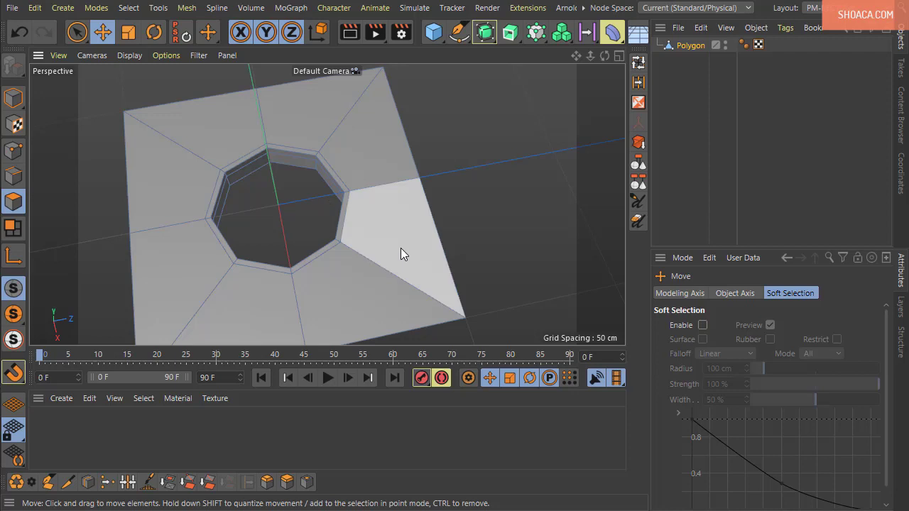
pyautogui.click(14, 98)
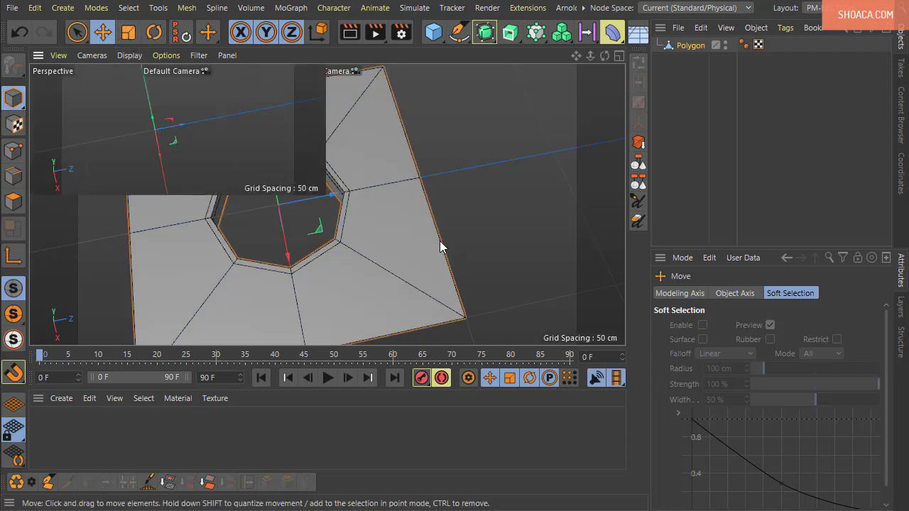
pyautogui.middleClick(441, 246)
pyautogui.middleClick(425, 154)
pyautogui.scroll(4, 370, 251)
pyautogui.keyDown('alt'); pyautogui.moveTo(370, 251); pyautogui.dragTo(269, 220, button='middle'); pyautogui.keyUp('alt')
pyautogui.scroll(3, 226, 222)
pyautogui.scroll(3, 221, 280)
pyautogui.keyDown('alt'); pyautogui.moveTo(218, 262); pyautogui.dragTo(212, 286, button='middle'); pyautogui.keyUp('alt')
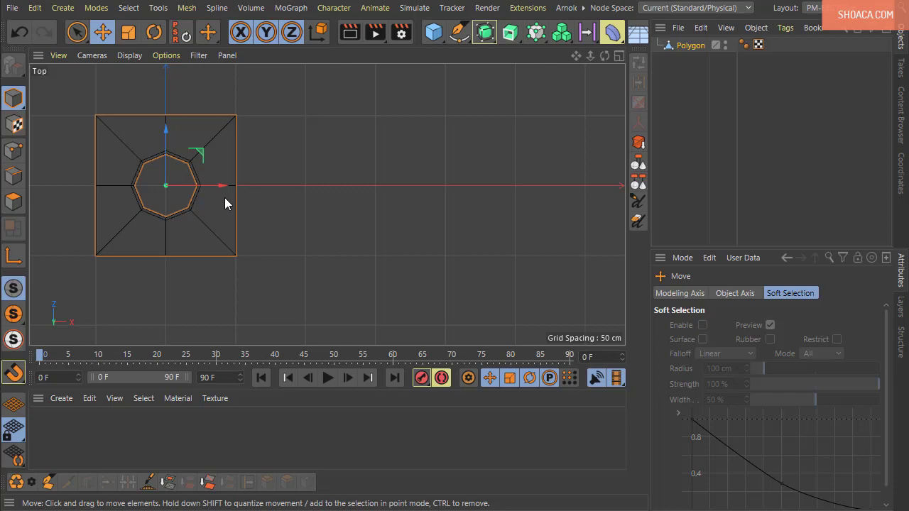
# Step: Duplicate the perforated polygon three times to lay out a two-by-two grid of adjacent tiles
pyautogui.keyDown('ctrl'); pyautogui.moveTo(221, 185); pyautogui.dragTo(363, 190); pyautogui.keyUp('ctrl')
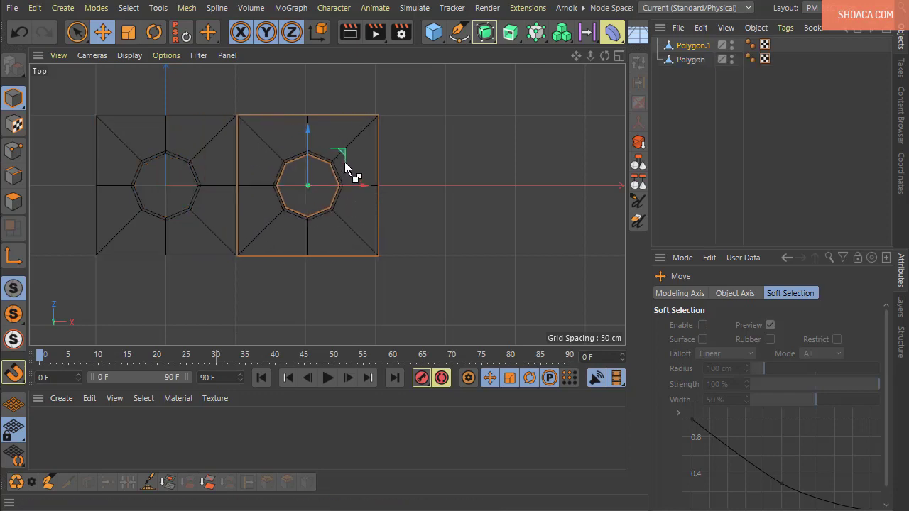
pyautogui.keyDown('ctrl'); pyautogui.moveTo(344, 153); pyautogui.dragTo(199, 293); pyautogui.keyUp('ctrl')
pyautogui.keyDown('alt'); pyautogui.moveTo(330, 281); pyautogui.dragTo(323, 217, button='middle'); pyautogui.keyUp('alt')
pyautogui.keyDown('ctrl'); pyautogui.moveTo(214, 252); pyautogui.dragTo(349, 261); pyautogui.keyUp('ctrl')
pyautogui.scroll(2, 231, 180)
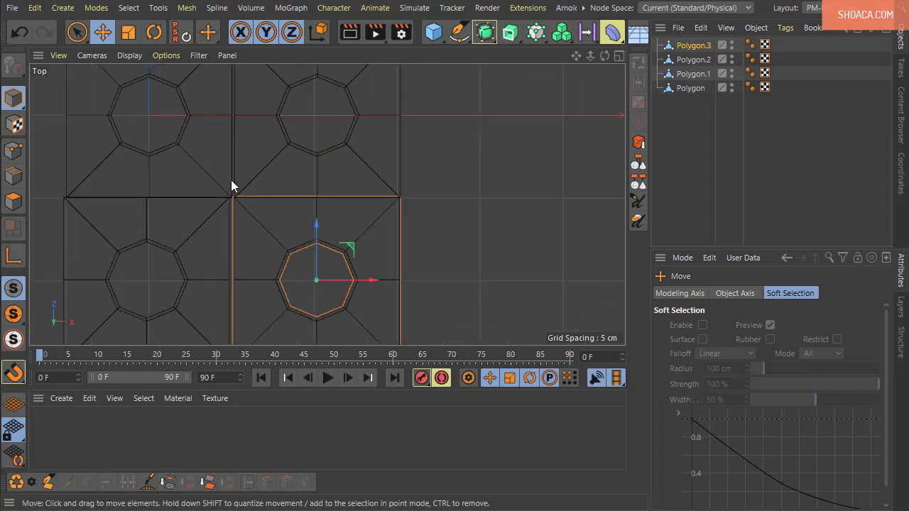
pyautogui.keyDown('alt'); pyautogui.moveTo(251, 186); pyautogui.dragTo(267, 197, button='middle'); pyautogui.keyUp('alt')
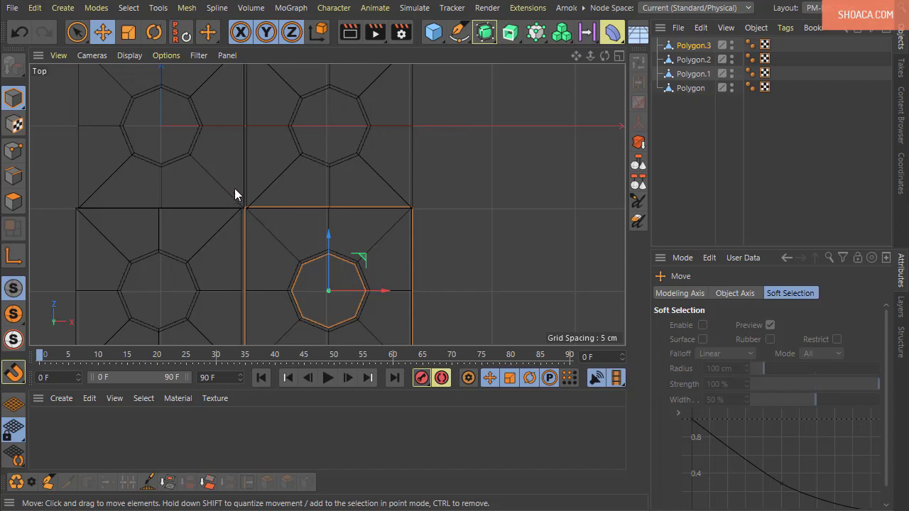
# Step: Delete the three duplicate tiles Polygon.1, Polygon.2 and Polygon.3, keeping only the original polygon
pyautogui.click(274, 185)
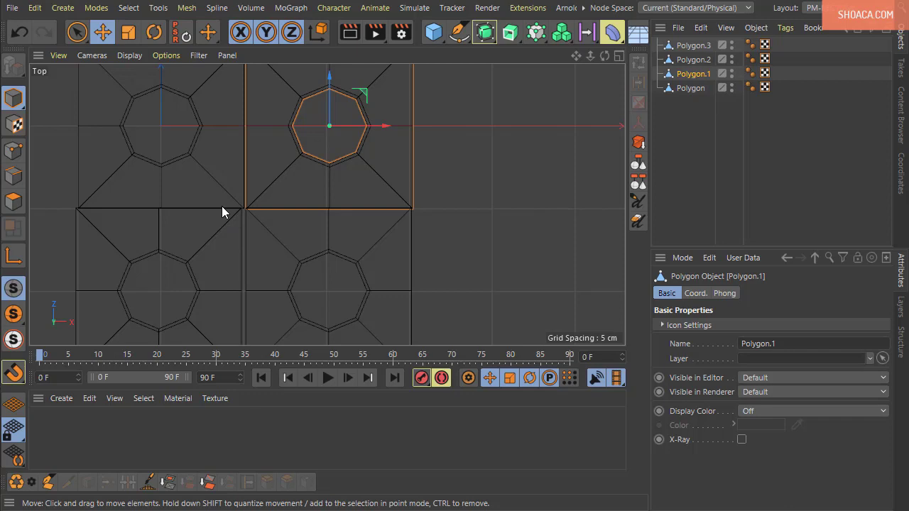
pyautogui.scroll(-4, 221, 206)
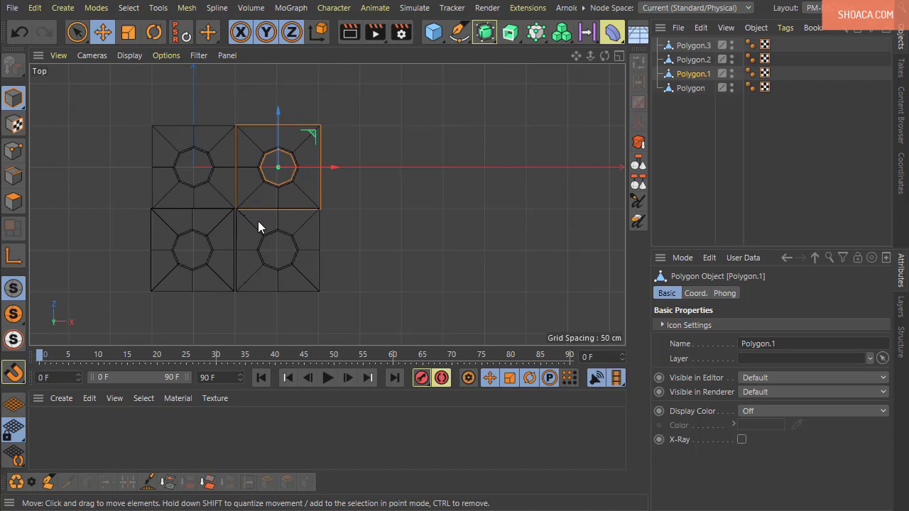
pyautogui.keyDown('alt'); pyautogui.moveTo(258, 220); pyautogui.dragTo(271, 225, button='middle'); pyautogui.keyUp('alt')
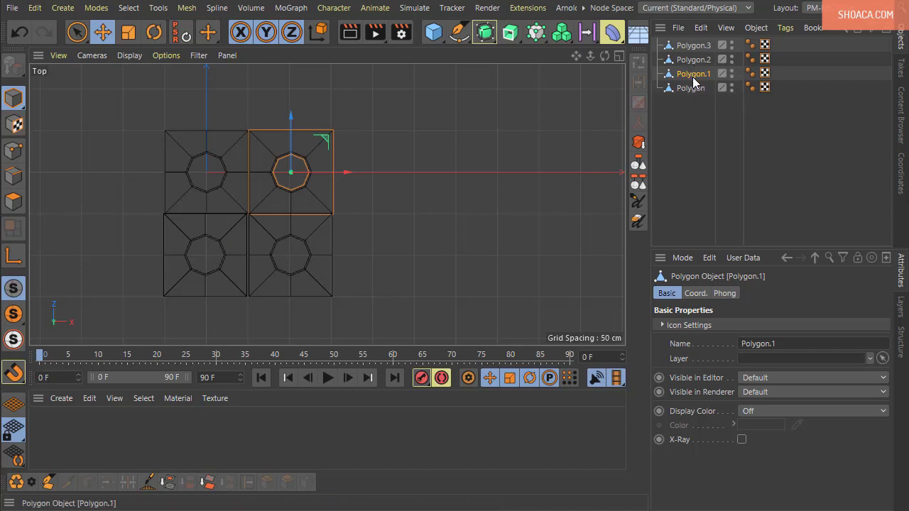
pyautogui.keyDown('shift'); pyautogui.click(689, 45); pyautogui.keyUp('shift')
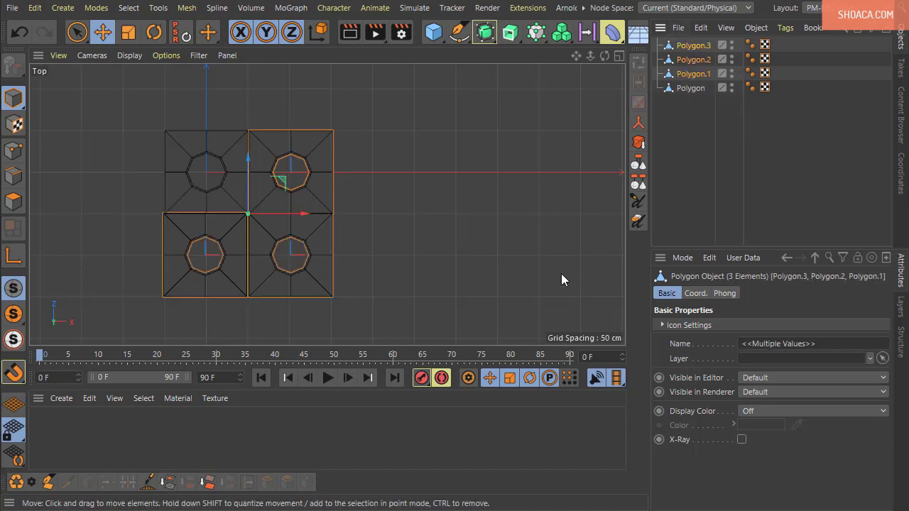
pyautogui.press('Delete')
# Step: Cut a horizontal edge with Line Cut from the octagon's upper-left outer point to the polygon's left border
pyautogui.scroll(5, 254, 173)
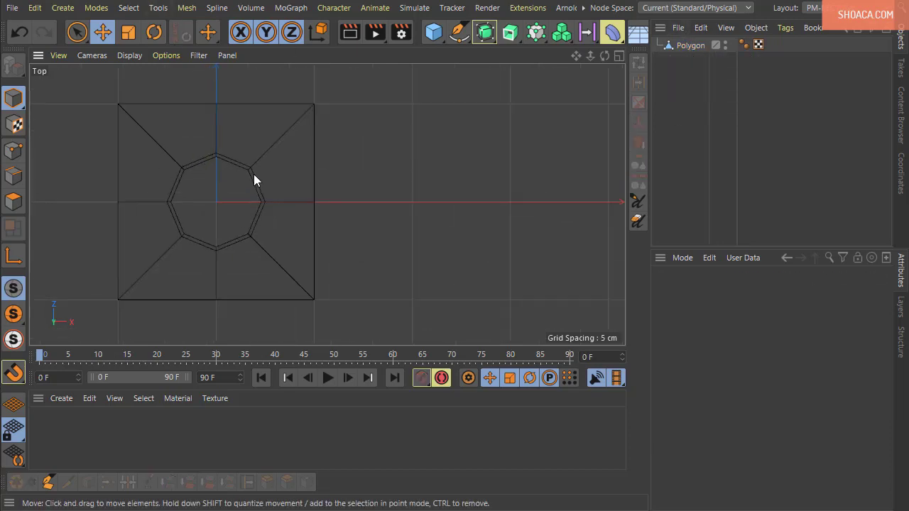
pyautogui.keyDown('alt'); pyautogui.moveTo(259, 188); pyautogui.dragTo(301, 183, button='middle'); pyautogui.keyUp('alt')
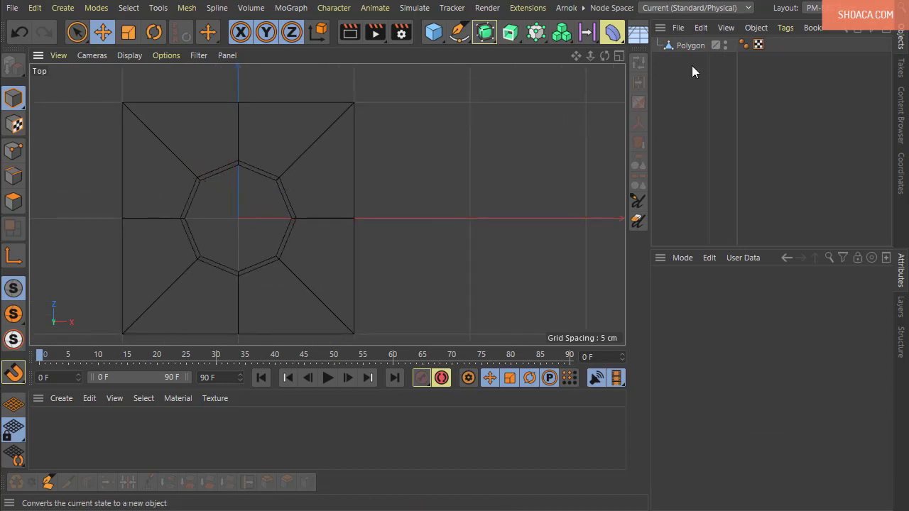
pyautogui.click(688, 45)
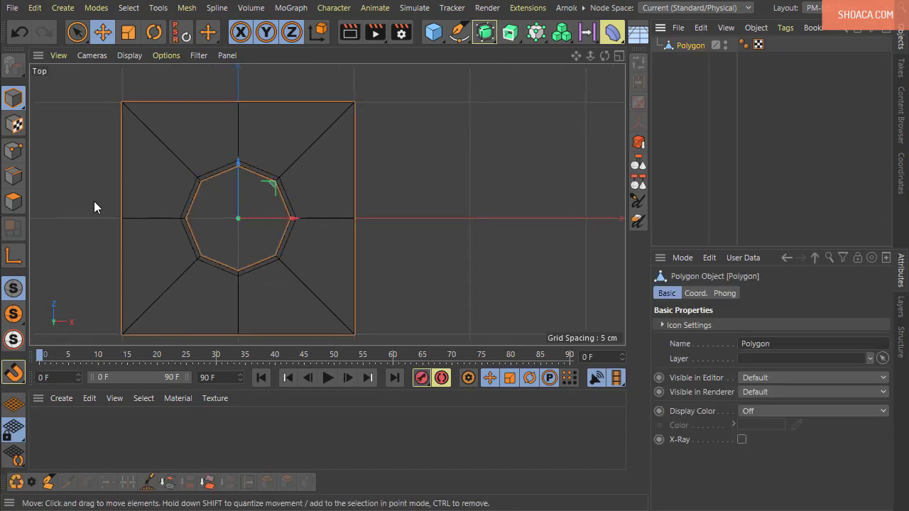
pyautogui.click(12, 149)
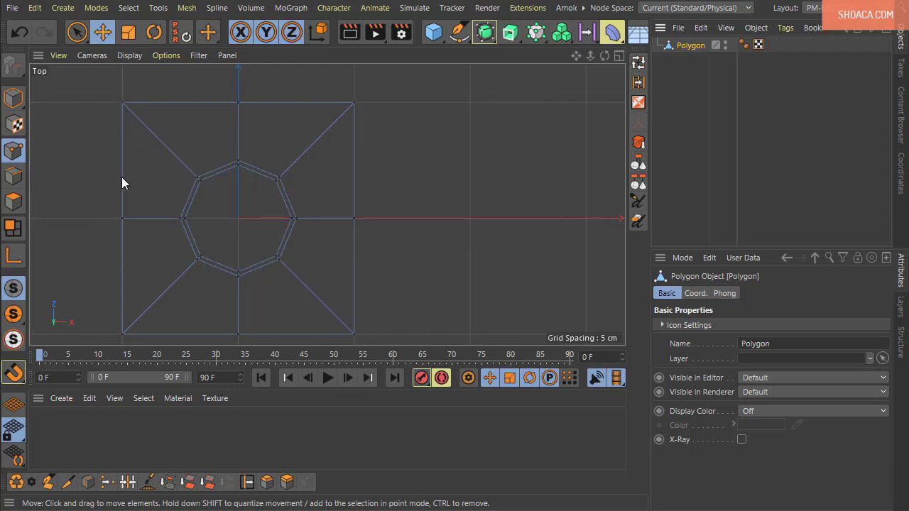
pyautogui.click(69, 481)
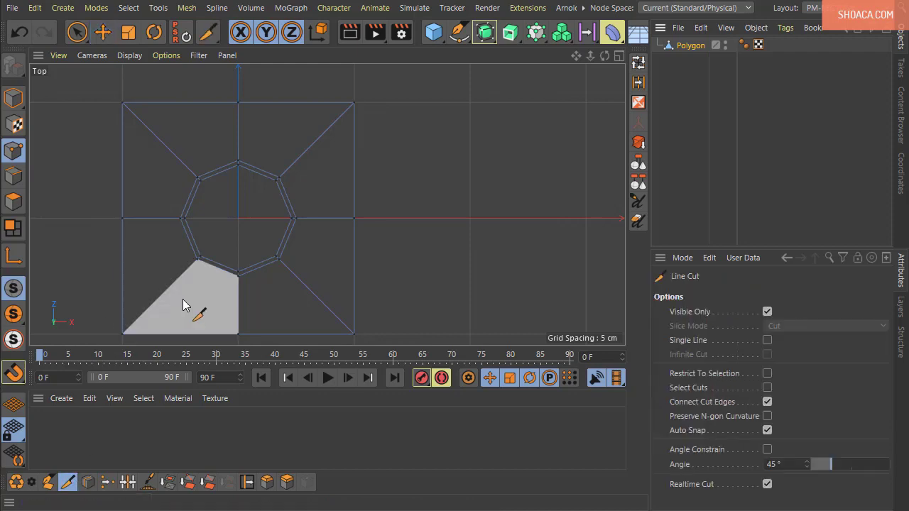
pyautogui.click(191, 178)
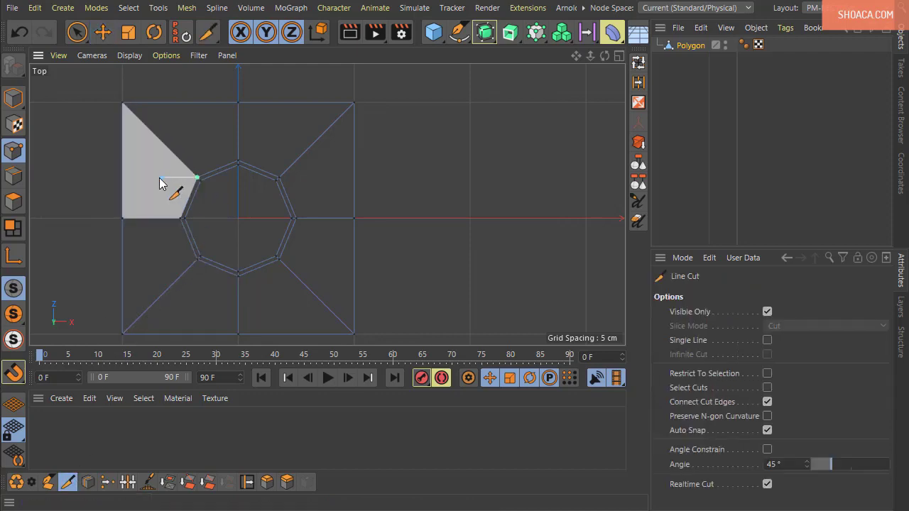
pyautogui.keyDown('shift'); pyautogui.click(67, 181); pyautogui.keyUp('shift')
pyautogui.press('Escape')
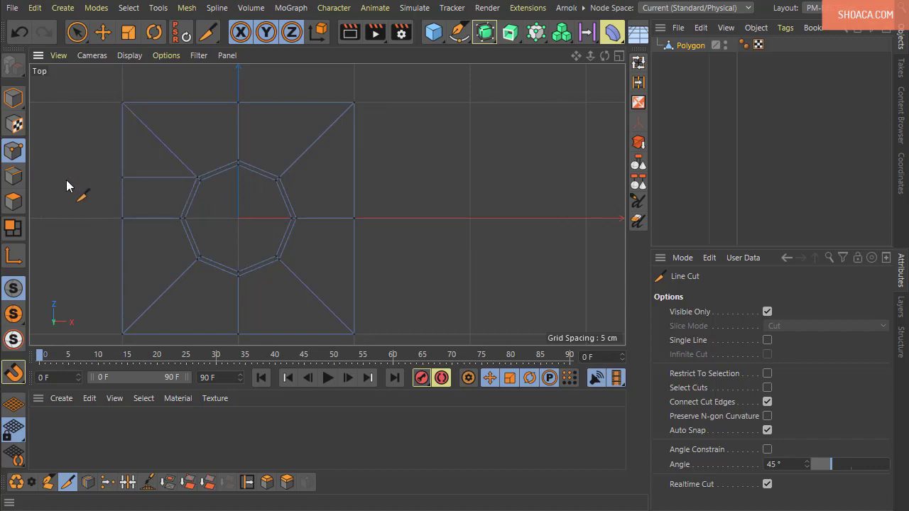
# Step: Cut a vertical edge with Line Cut from the octagon's upper-left outer point to the polygon's top border
pyautogui.click(197, 178)
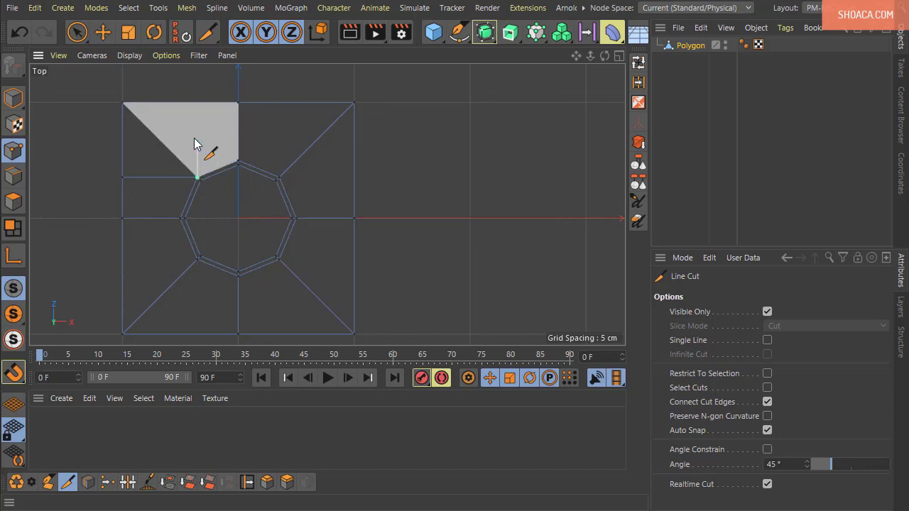
pyautogui.click(191, 80)
pyautogui.press('Escape')
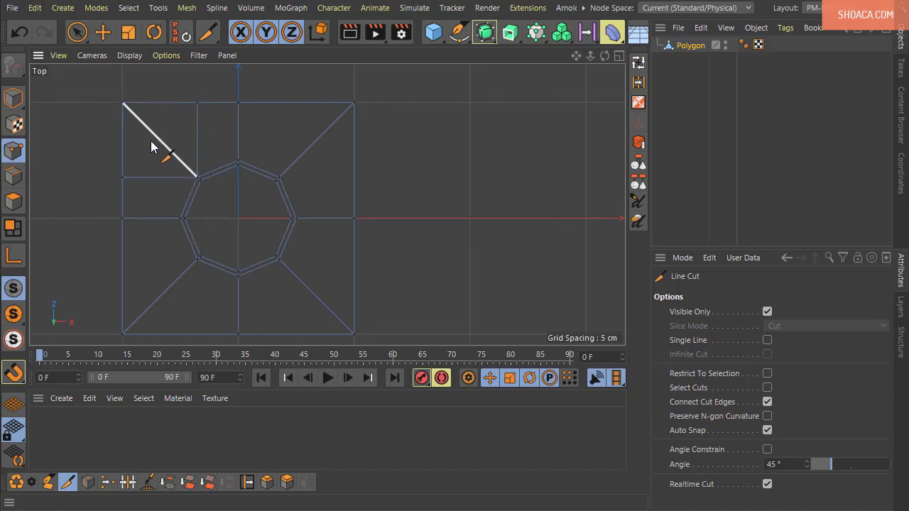
# Step: Remove the diagonal edge between the polygon's upper-left corner and the octagon, using Melt instead of Dissolve
pyautogui.click(103, 32)
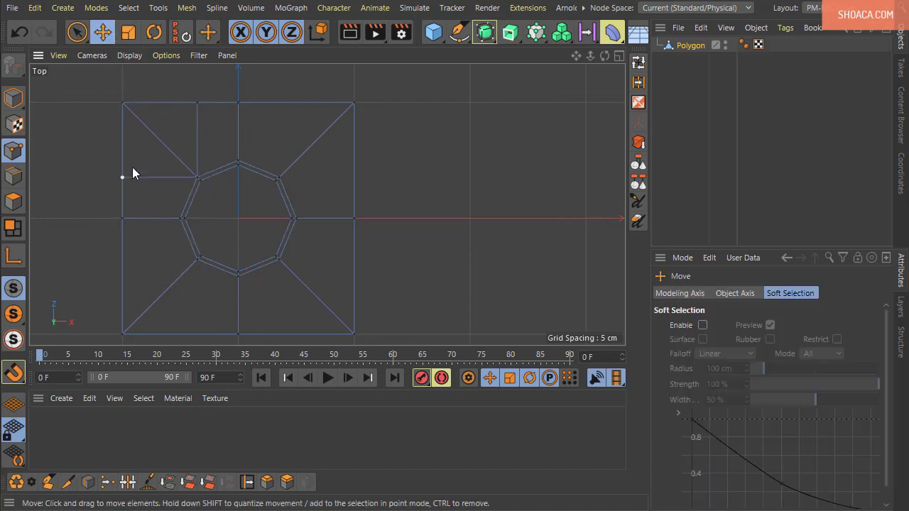
pyautogui.click(76, 32)
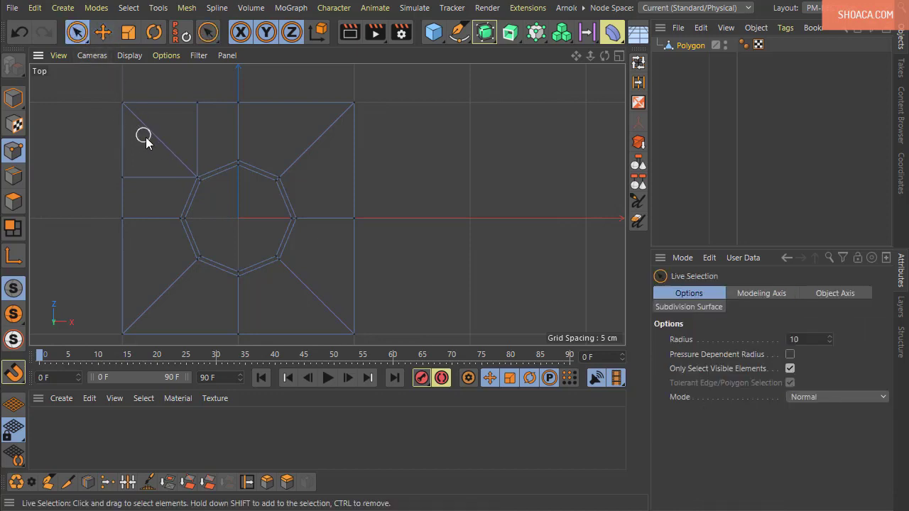
pyautogui.click(13, 175)
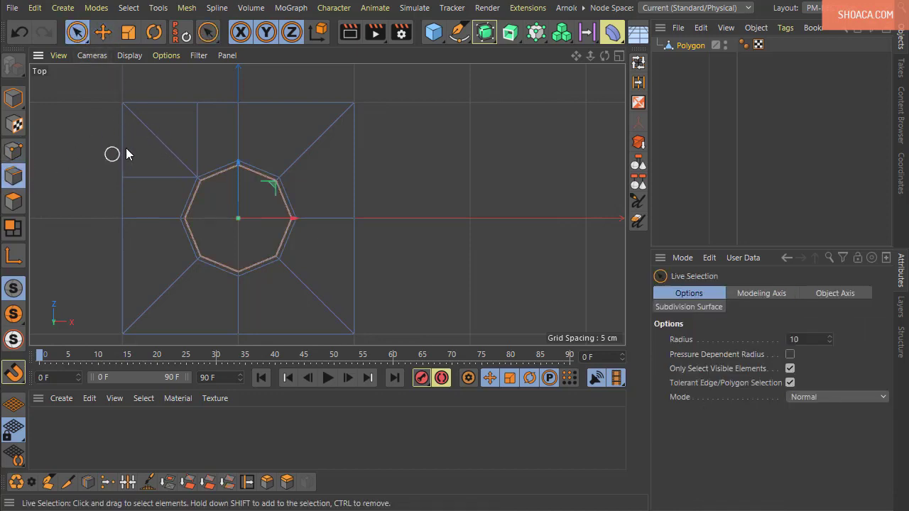
pyautogui.click(159, 139)
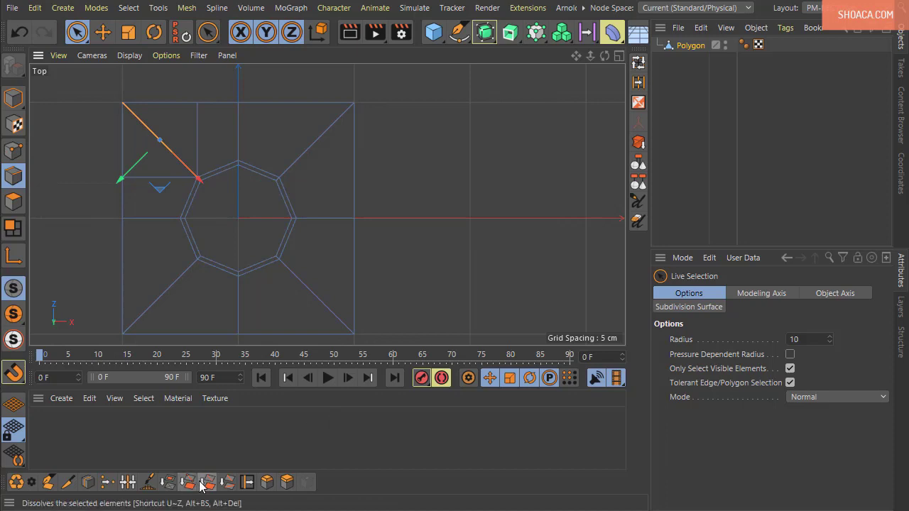
pyautogui.click(188, 482)
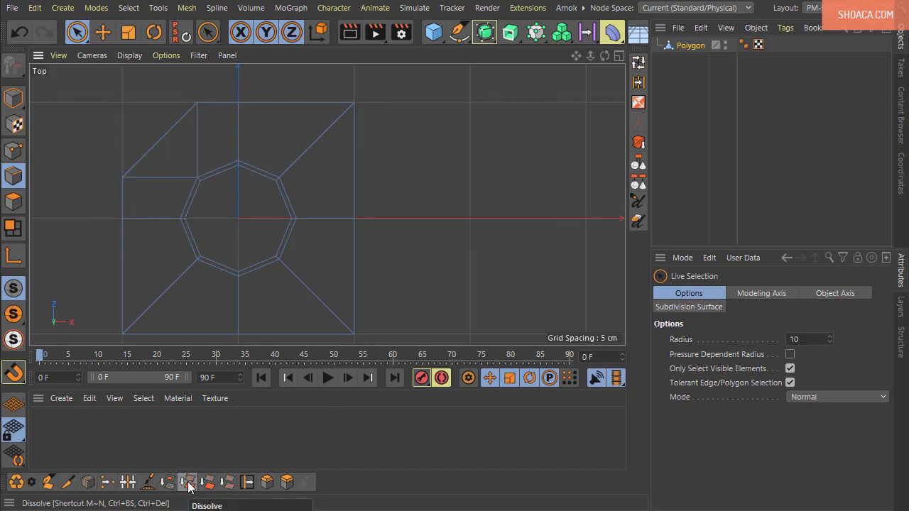
pyautogui.hotkey('ctrl', 'z')
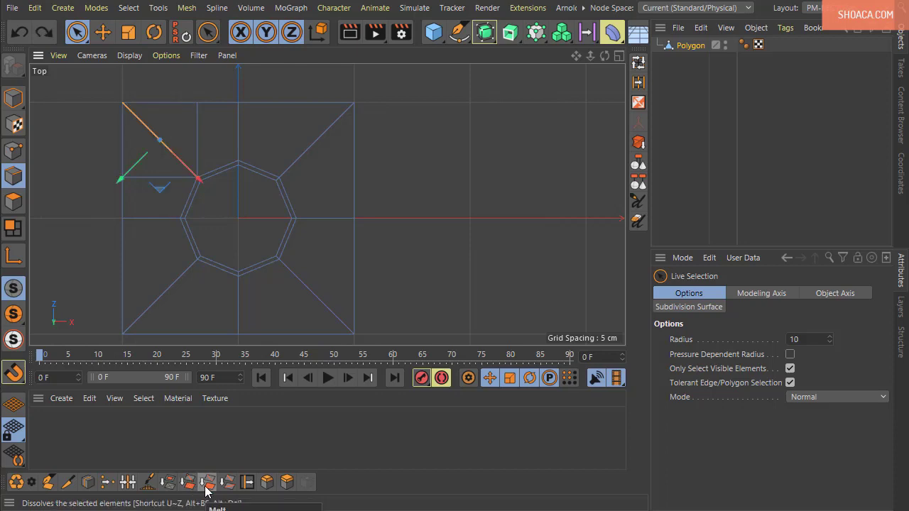
pyautogui.click(206, 483)
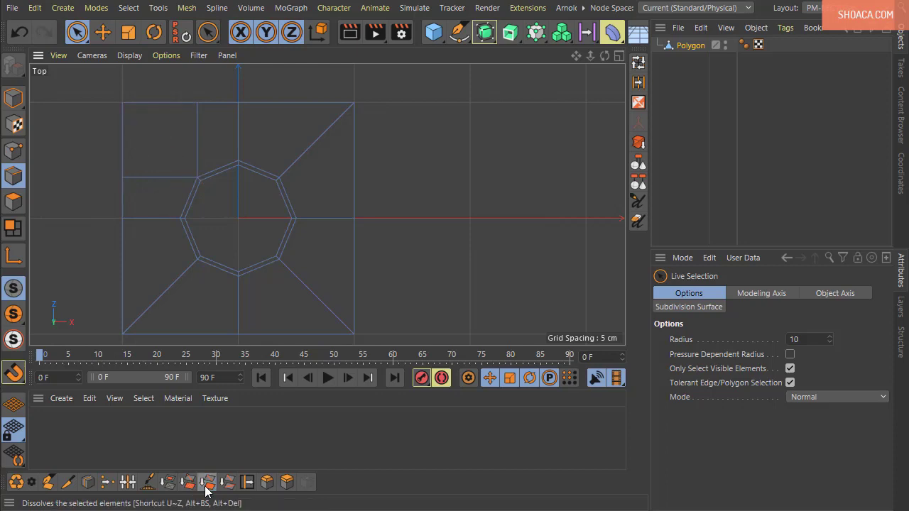
# Step: Cut a vertical and a horizontal edge with Line Cut from the octagon's upper-right outer point to the tile's top and right borders
pyautogui.click(14, 201)
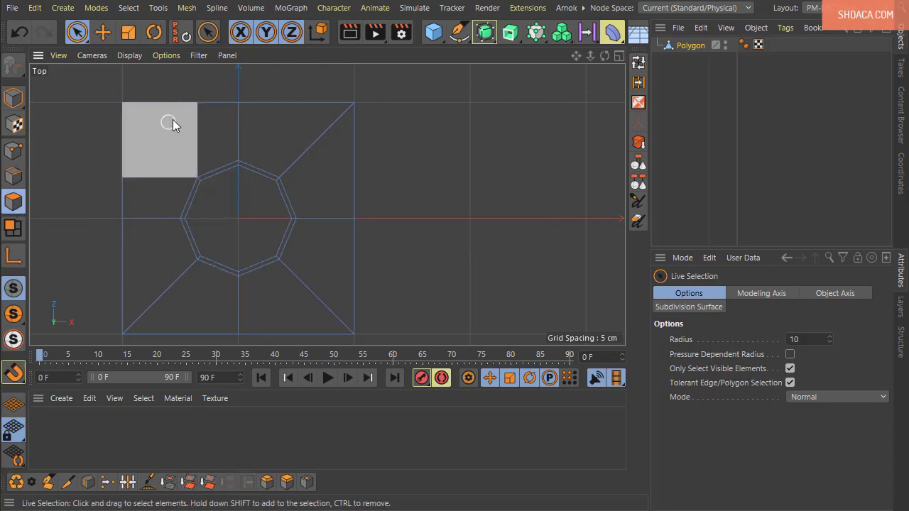
pyautogui.click(170, 124)
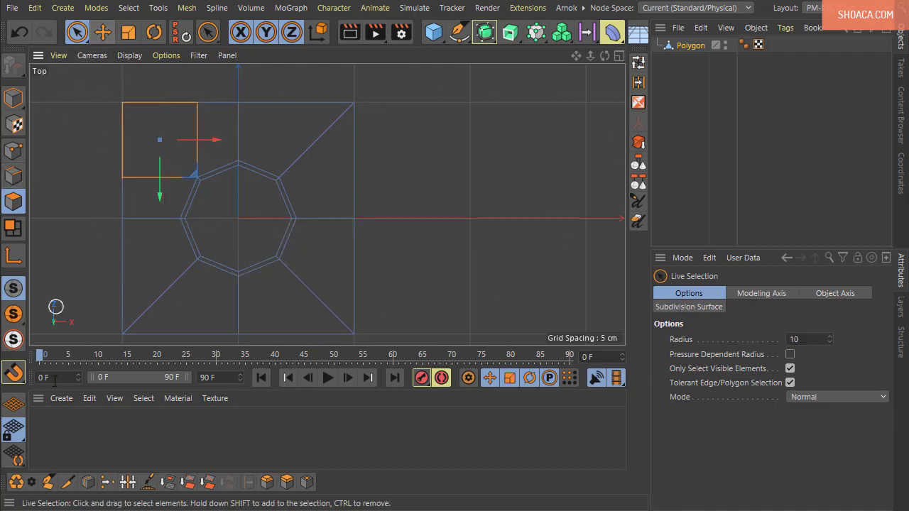
pyautogui.click(67, 481)
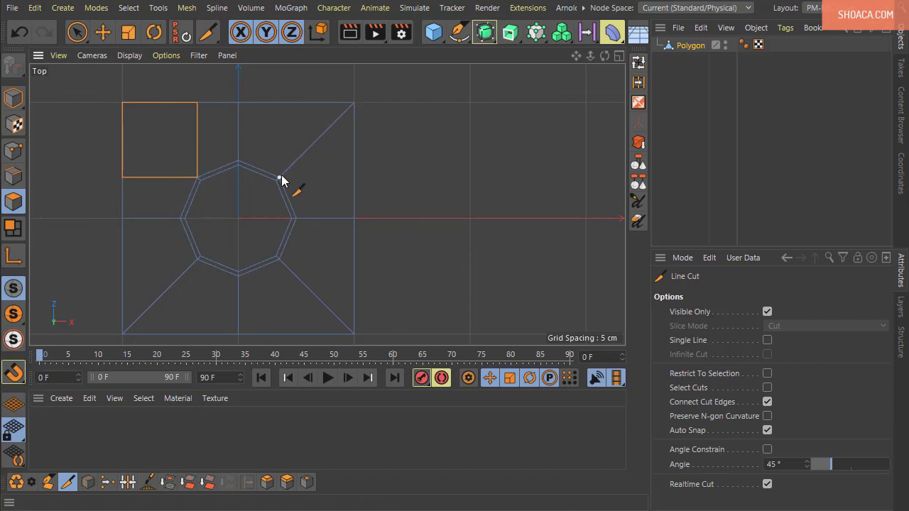
pyautogui.moveTo(279, 178); pyautogui.dragTo(281, 77)
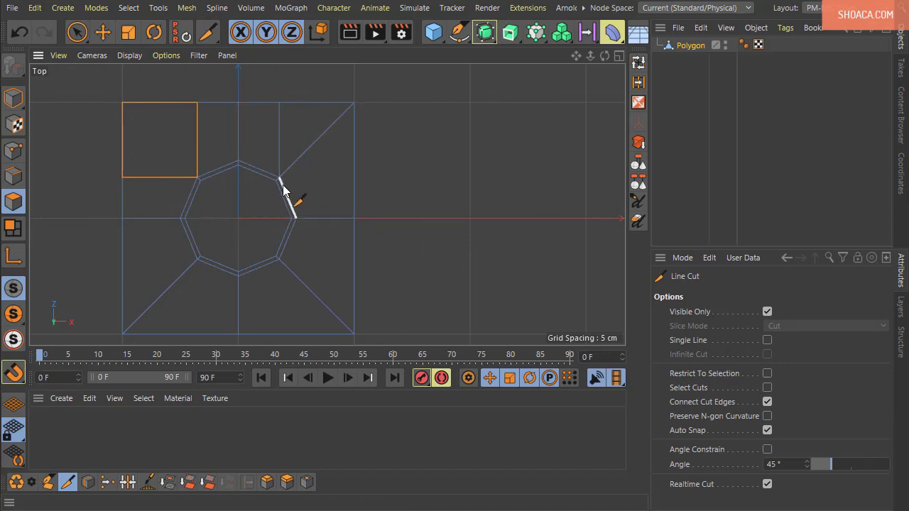
pyautogui.keyDown('shift'); pyautogui.moveTo(279, 177); pyautogui.dragTo(449, 192); pyautogui.keyUp('shift')
pyautogui.press('Escape')
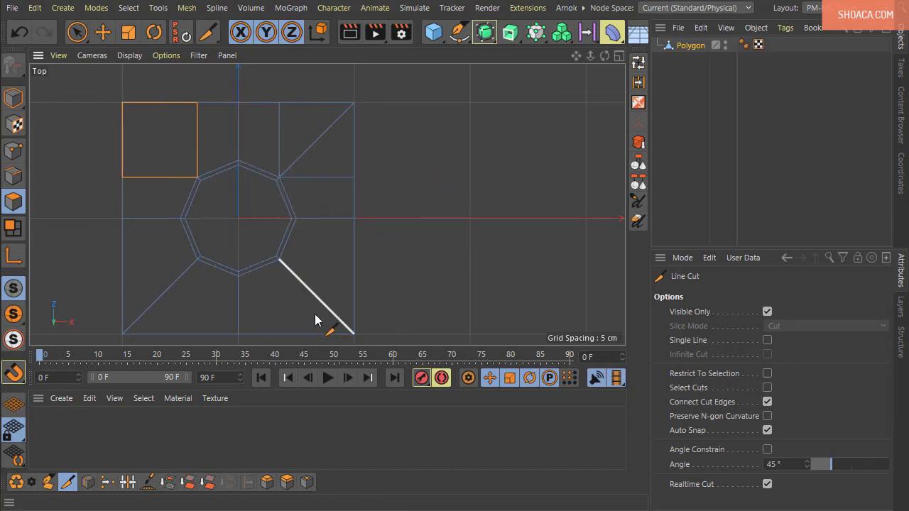
# Step: Cut a horizontal and a vertical edge from the octagon's lower-right outer point to the tile's right and bottom borders
pyautogui.keyDown('shift'); pyautogui.moveTo(282, 259); pyautogui.dragTo(442, 270); pyautogui.keyUp('shift')
pyautogui.press('Escape')
pyautogui.keyDown('shift'); pyautogui.moveTo(281, 260); pyautogui.dragTo(285, 361); pyautogui.keyUp('shift')
pyautogui.press('Escape')
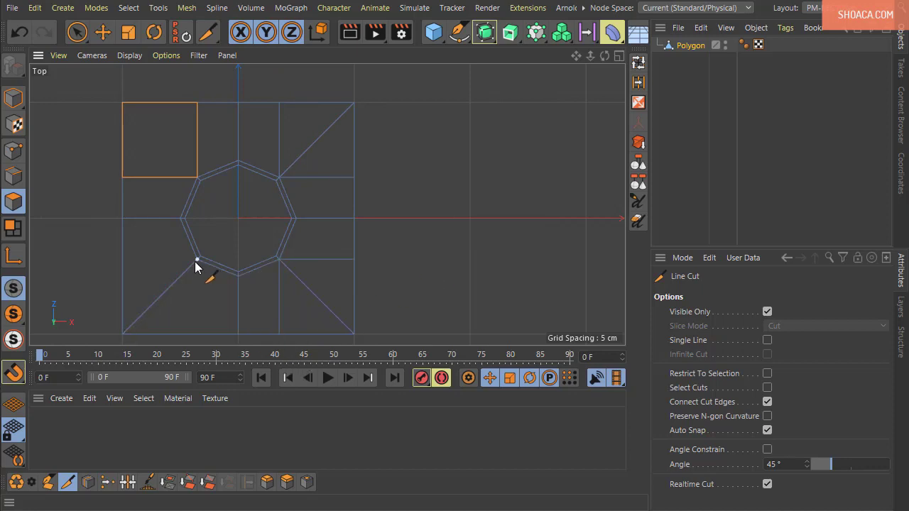
# Step: Cut a horizontal and a vertical edge from the octagon's lower-left outer point to the tile's left and bottom borders
pyautogui.keyDown('shift'); pyautogui.moveTo(197, 260); pyautogui.dragTo(81, 260); pyautogui.keyUp('shift')
pyautogui.press('Escape')
pyautogui.keyDown('shift'); pyautogui.moveTo(197, 262); pyautogui.dragTo(207, 363); pyautogui.keyUp('shift')
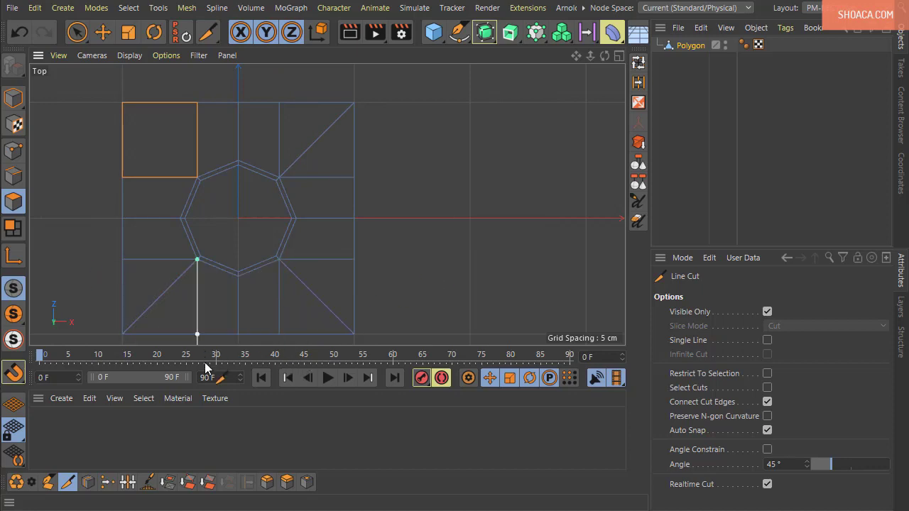
pyautogui.press('Escape')
# Step: Melt the three remaining diagonal edges between the octagon and the tile's upper-right, lower-right and lower-left corners
pyautogui.click(14, 175)
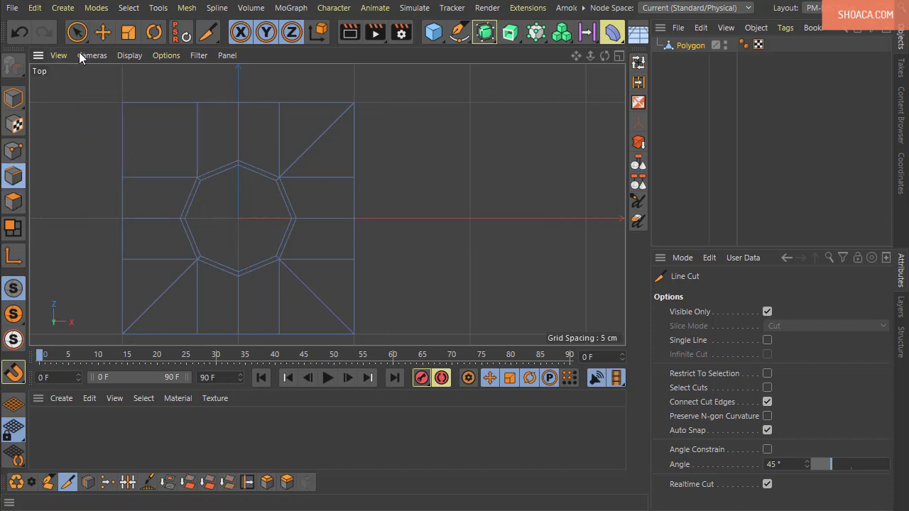
pyautogui.click(76, 35)
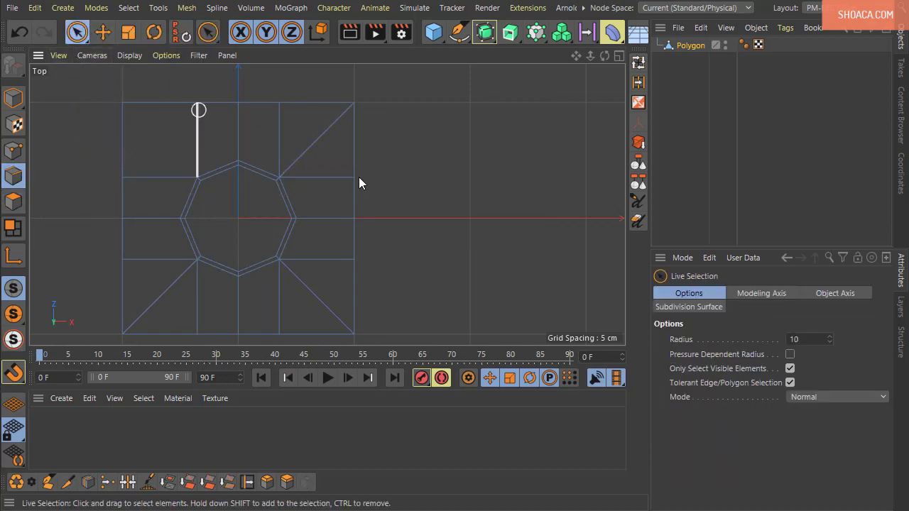
pyautogui.click(317, 138)
pyautogui.keyDown('shift'); pyautogui.click(324, 301); pyautogui.keyUp('shift')
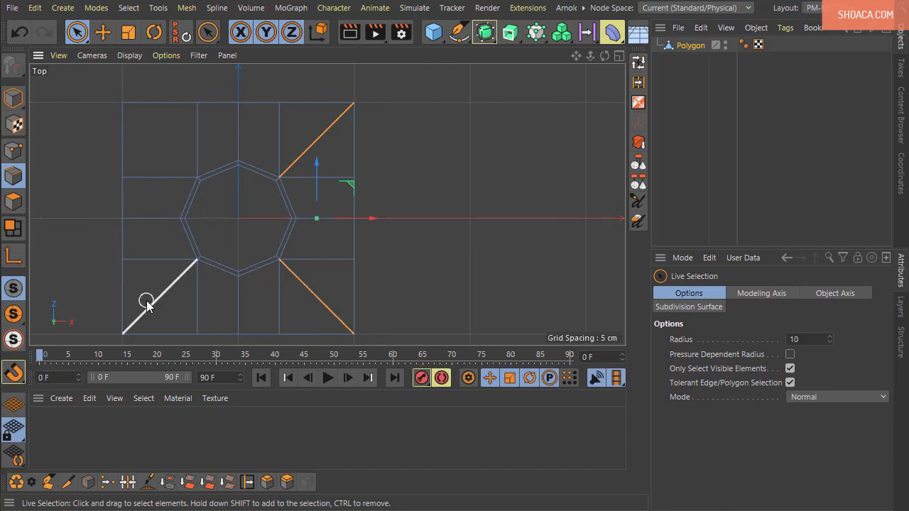
pyautogui.keyDown('shift'); pyautogui.click(151, 308); pyautogui.keyUp('shift')
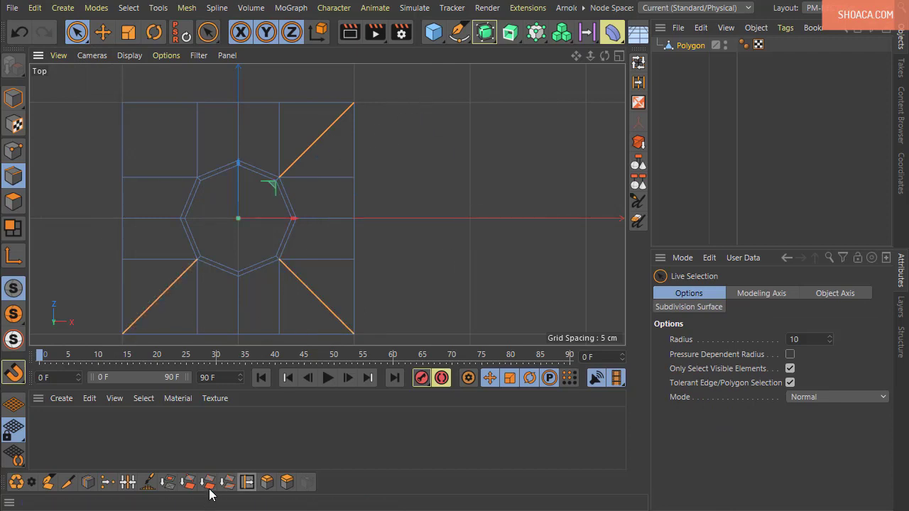
pyautogui.click(209, 490)
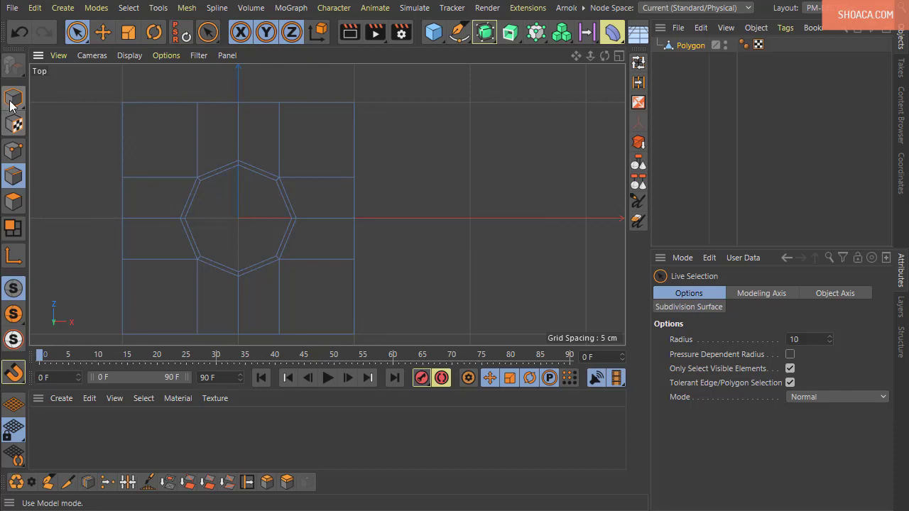
# Step: Duplicate the whole tile one width to the right, and duplicate that copy one tile length below it
pyautogui.click(9, 103)
pyautogui.scroll(-1, 438, 208)
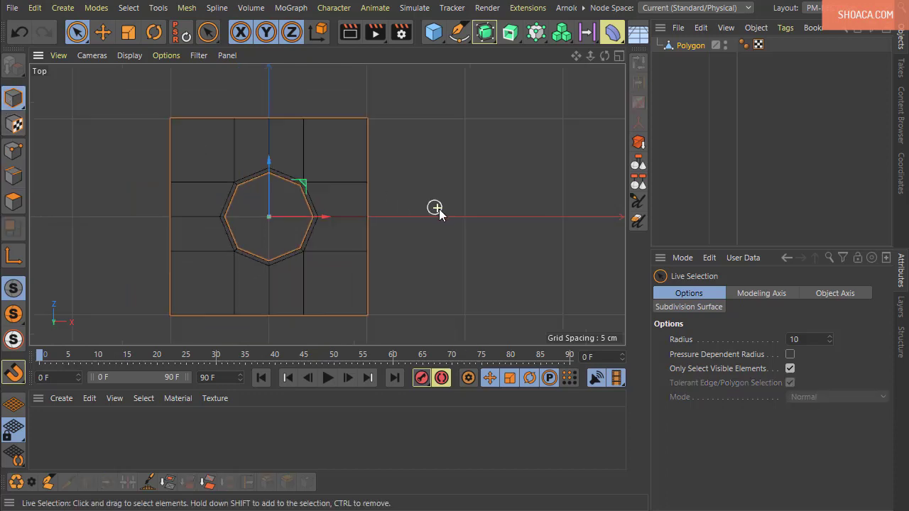
pyautogui.keyDown('alt'); pyautogui.moveTo(432, 237); pyautogui.dragTo(355, 207, button='middle'); pyautogui.keyUp('alt')
pyautogui.moveTo(248, 189); pyautogui.dragTo(443, 194)
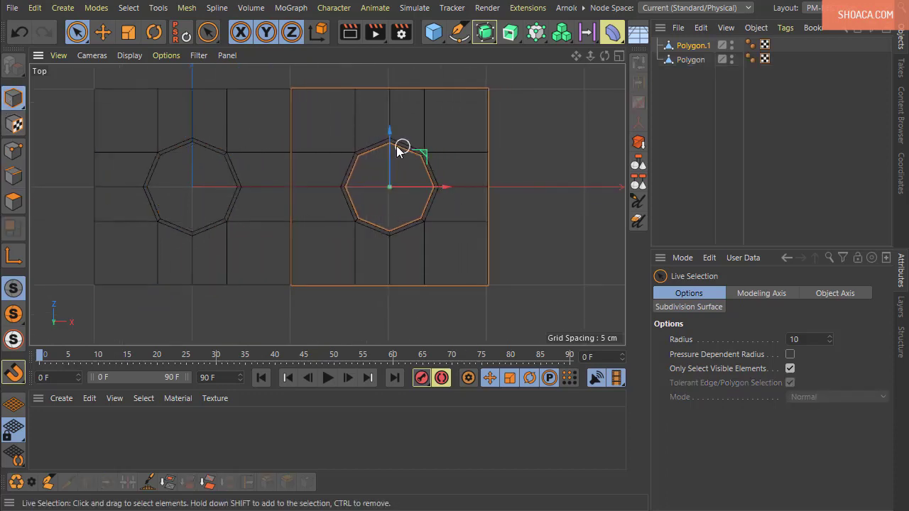
pyautogui.moveTo(390, 133); pyautogui.dragTo(401, 325)
pyautogui.keyDown('alt'); pyautogui.moveTo(499, 209); pyautogui.dragTo(500, 122, button='middle'); pyautogui.keyUp('alt')
pyautogui.scroll(-2, 481, 202)
# Step: Add a third duplicate beside the lower tile to complete a two-by-two grid and inspect how the edges line up
pyautogui.moveTo(436, 225); pyautogui.dragTo(412, 242)
pyautogui.hotkey('ctrl', 'z')
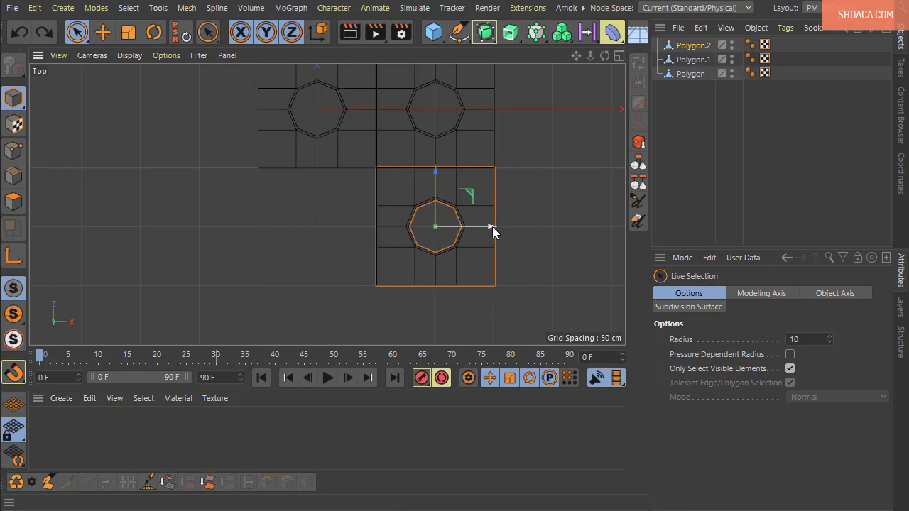
pyautogui.moveTo(492, 226)
pyautogui.mouseDown()
pyautogui.moveTo(374, 243)
pyautogui.moveTo(490, 239)
pyautogui.mouseUp()
pyautogui.scroll(2, 449, 123)
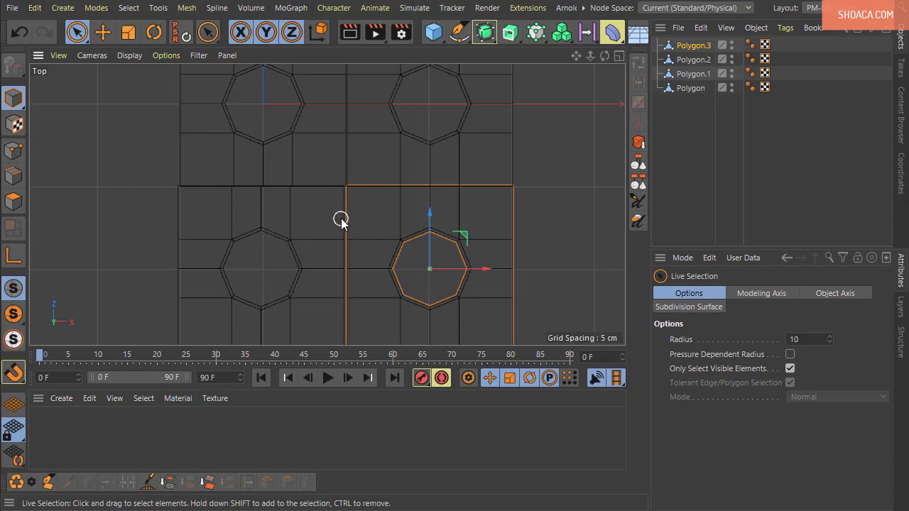
pyautogui.scroll(-2, 440, 190)
pyautogui.moveTo(462, 191); pyautogui.dragTo(355, 221, button='middle')
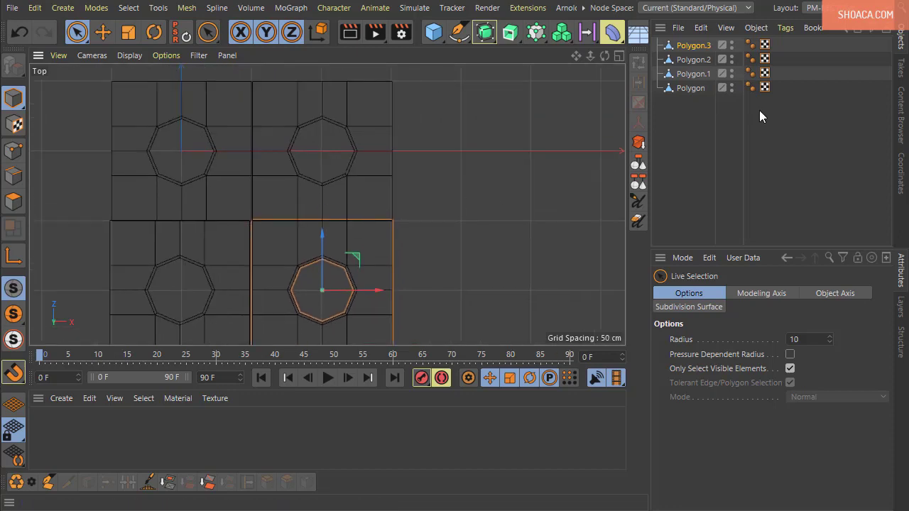
# Step: Delete the duplicate tiles Polygon.1, Polygon.2 and Polygon.3, keeping only the original Polygon
pyautogui.click(692, 74)
pyautogui.keyDown('shift'); pyautogui.click(693, 45); pyautogui.keyUp('shift')
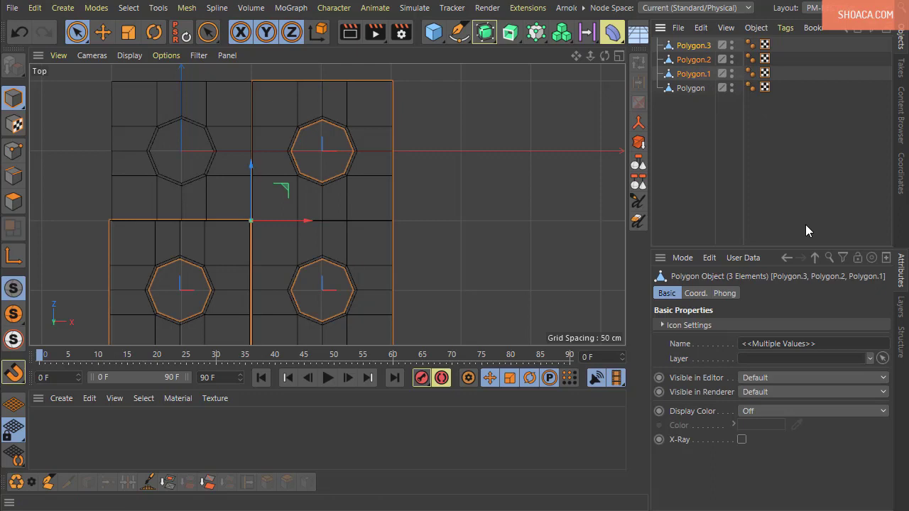
pyautogui.press('Delete')
# Step: Activate the Duplicate tool for the original tile and set its mode to Linear
pyautogui.scroll(-2, 324, 199)
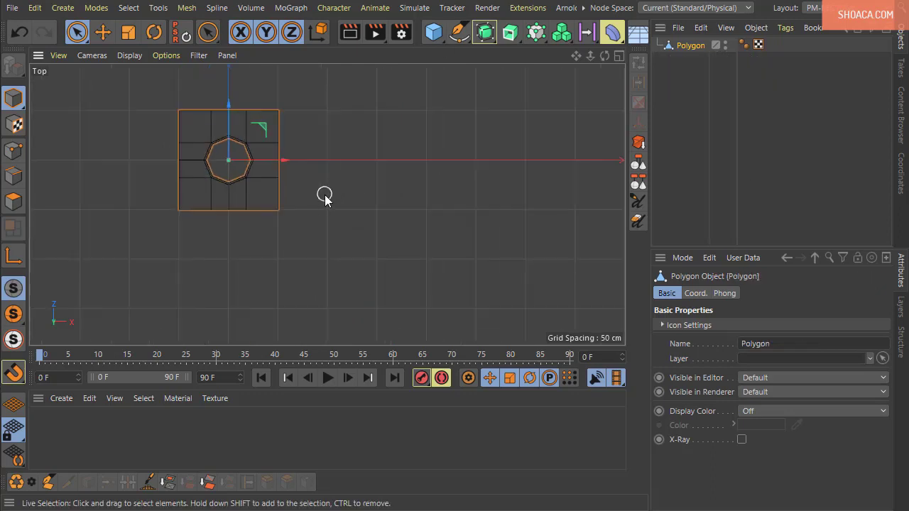
pyautogui.moveTo(324, 199); pyautogui.dragTo(324, 213, button='middle')
pyautogui.click(102, 31)
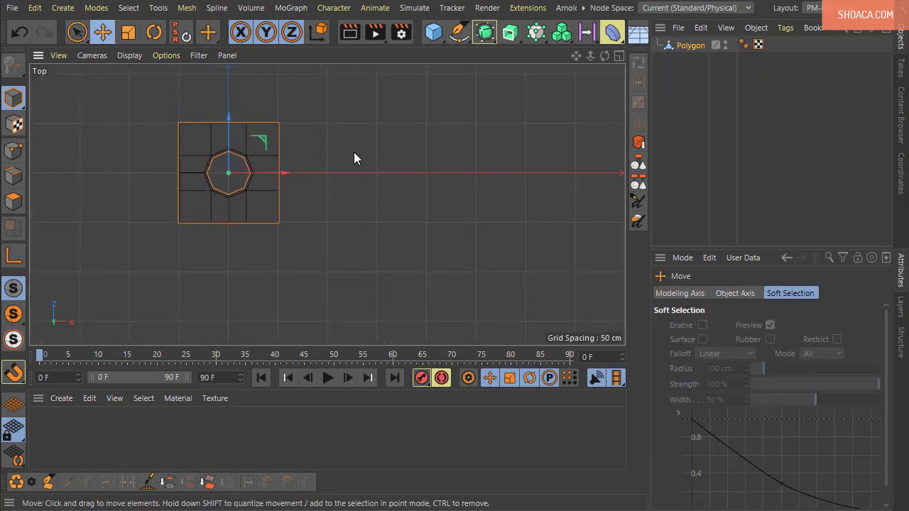
pyautogui.moveTo(355, 157); pyautogui.dragTo(264, 156, button='middle')
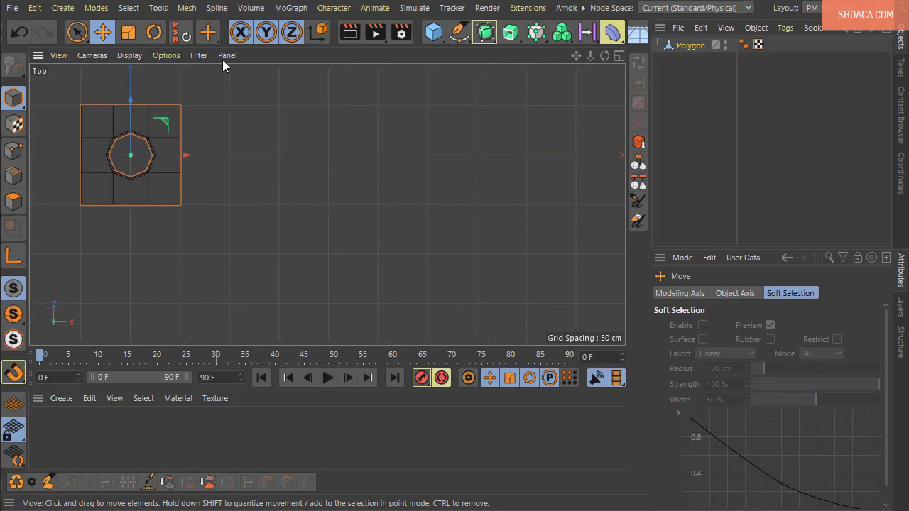
pyautogui.click(164, 8)
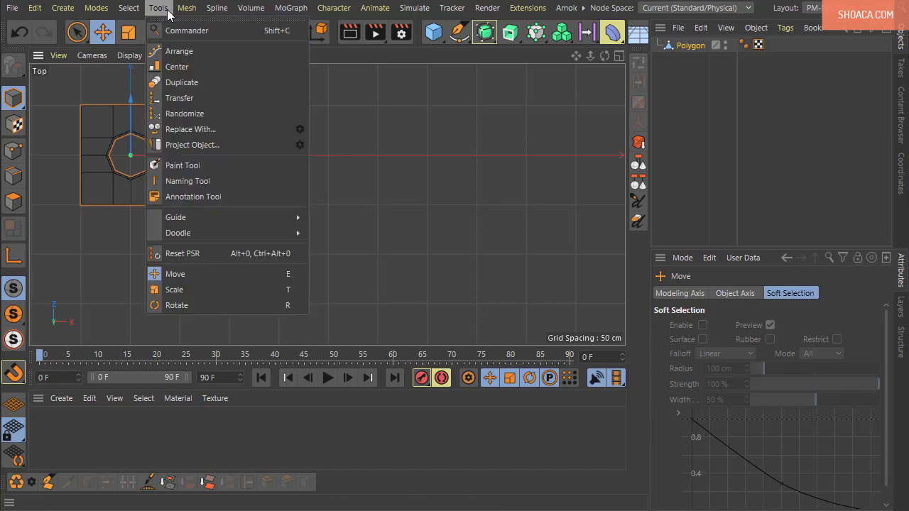
pyautogui.click(176, 83)
pyautogui.click(724, 373)
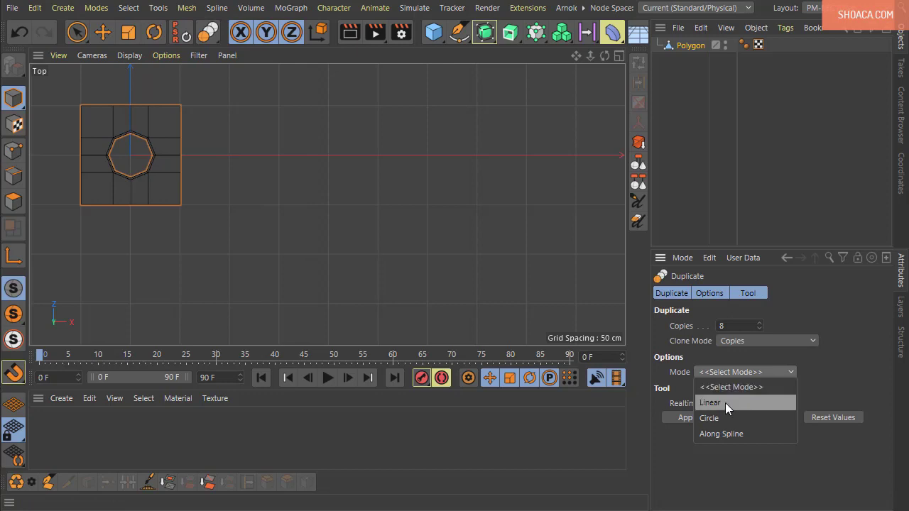
pyautogui.click(725, 402)
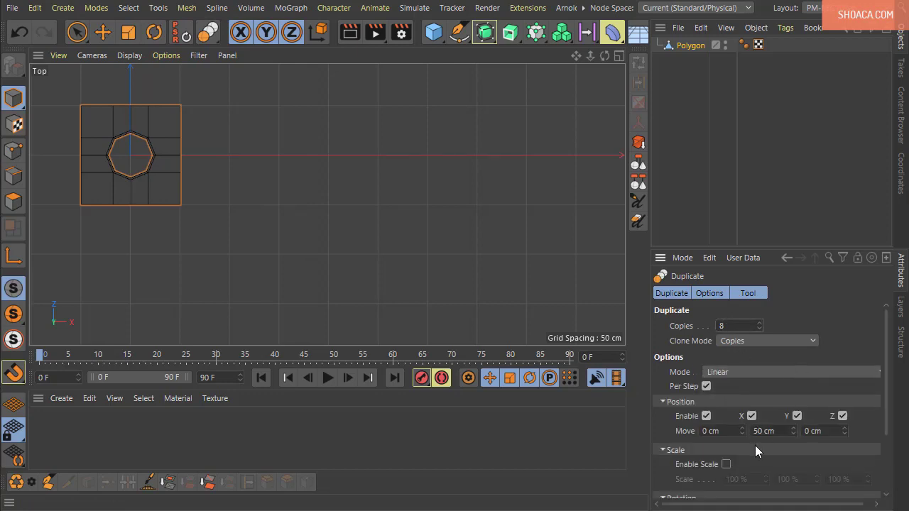
# Step: Disable the Y and Z offsets and set the X move to 100 cm per step, producing a row of 8 copies
pyautogui.moveTo(721, 431); pyautogui.dragTo(673, 434)
pyautogui.click(796, 416)
pyautogui.click(841, 417)
pyautogui.moveTo(719, 431); pyautogui.dragTo(636, 438)
pyautogui.write('100')
pyautogui.press('Return')
pyautogui.scroll(-5, 253, 235)
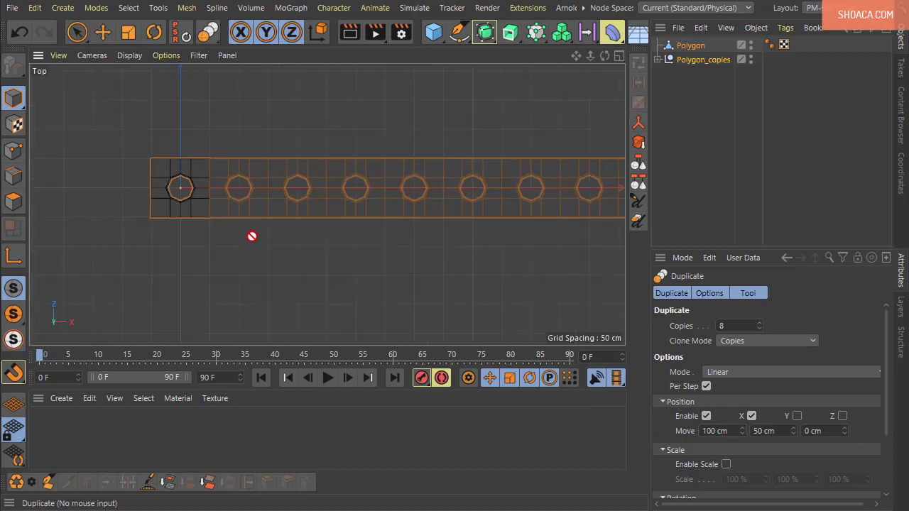
pyautogui.keyDown('alt'); pyautogui.moveTo(460, 243); pyautogui.dragTo(403, 243, button='middle'); pyautogui.keyUp('alt')
pyautogui.keyDown('alt'); pyautogui.moveTo(403, 207); pyautogui.dragTo(372, 207, button='middle'); pyautogui.keyUp('alt')
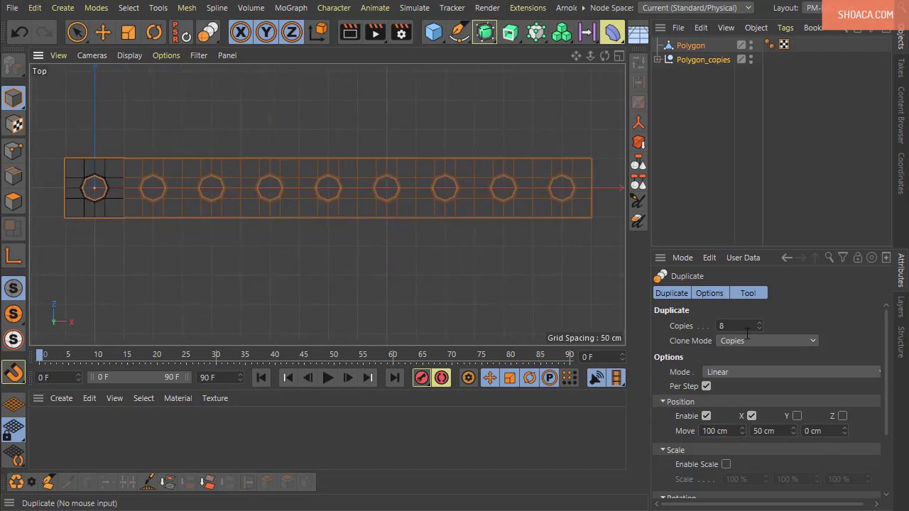
# Step: Merge the original Polygon, the Polygon_copies group and all its copies into one object with Connect Objects + Delete
pyautogui.click(681, 45)
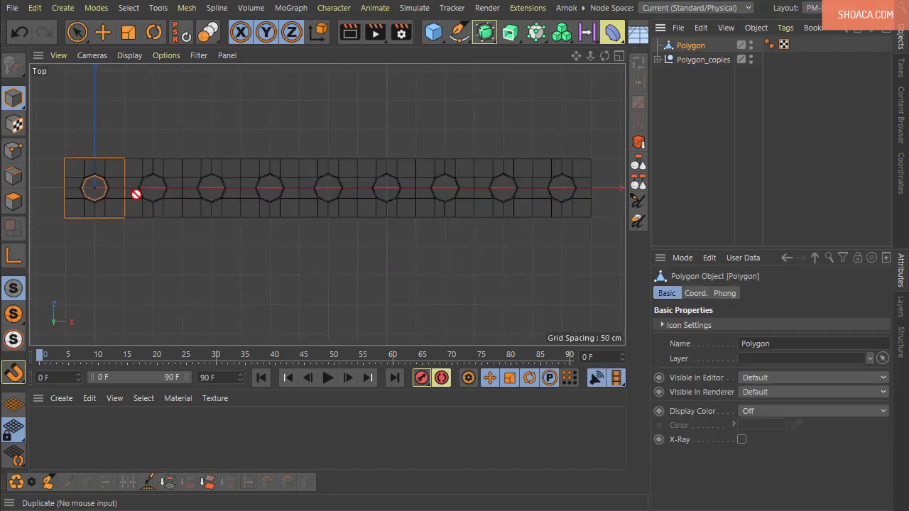
pyautogui.click(657, 60)
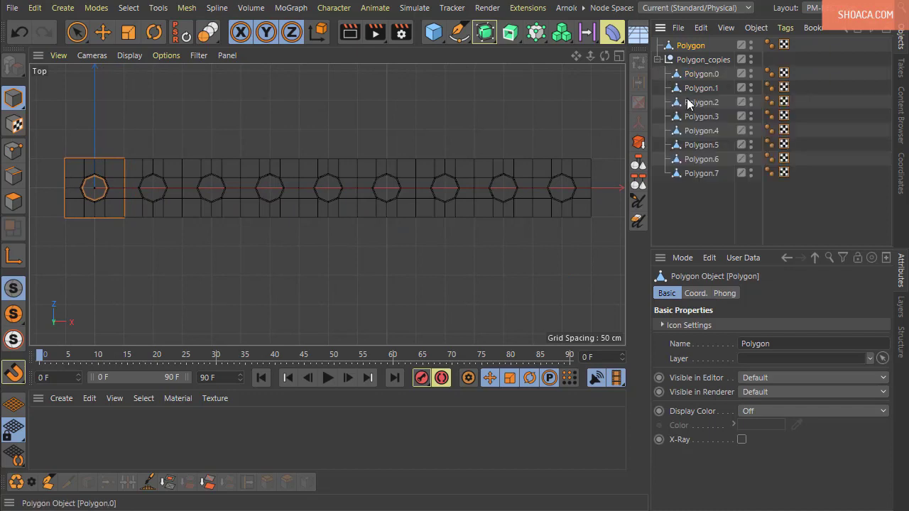
pyautogui.click(715, 75)
pyautogui.keyDown('shift'); pyautogui.click(715, 174); pyautogui.keyUp('shift')
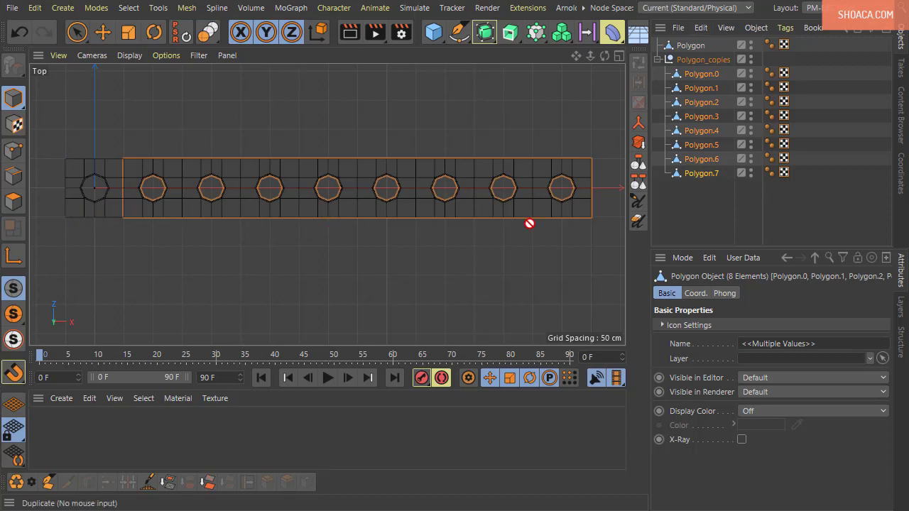
pyautogui.moveTo(717, 209); pyautogui.dragTo(690, 44)
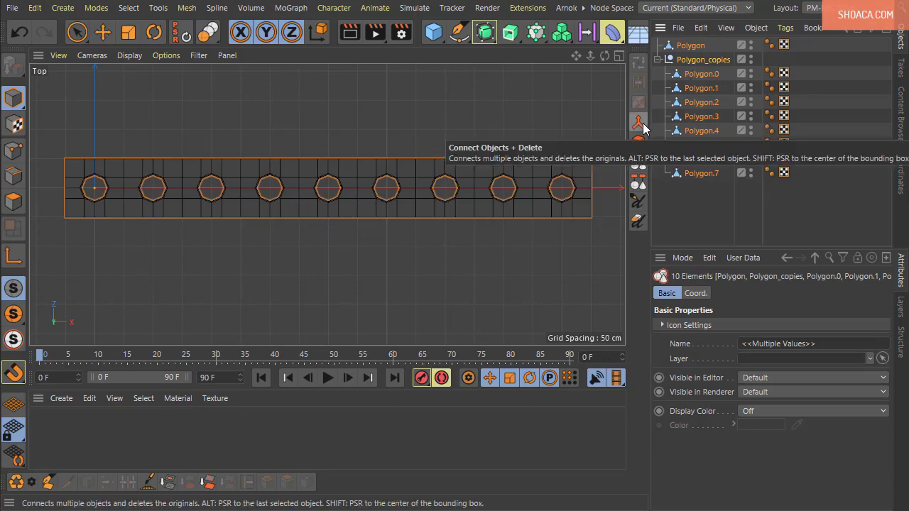
pyautogui.rightClick(685, 73)
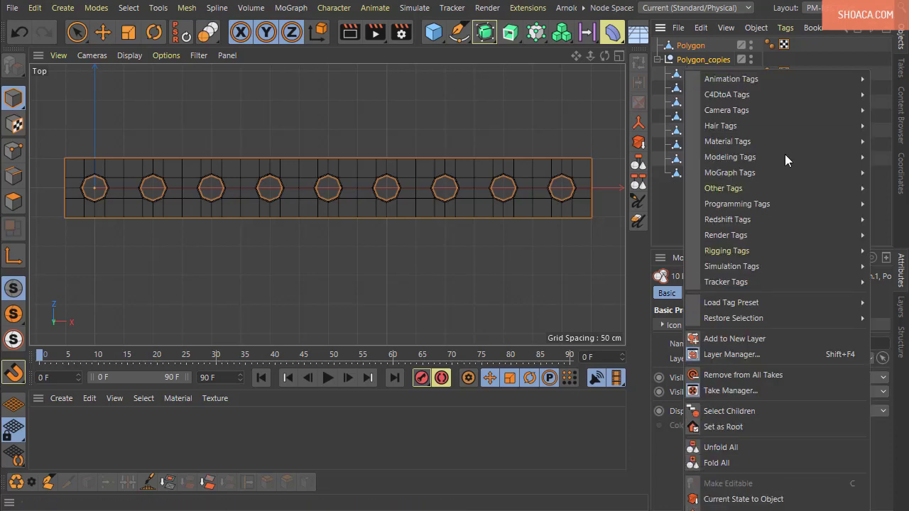
pyautogui.click(752, 29)
pyautogui.click(751, 27)
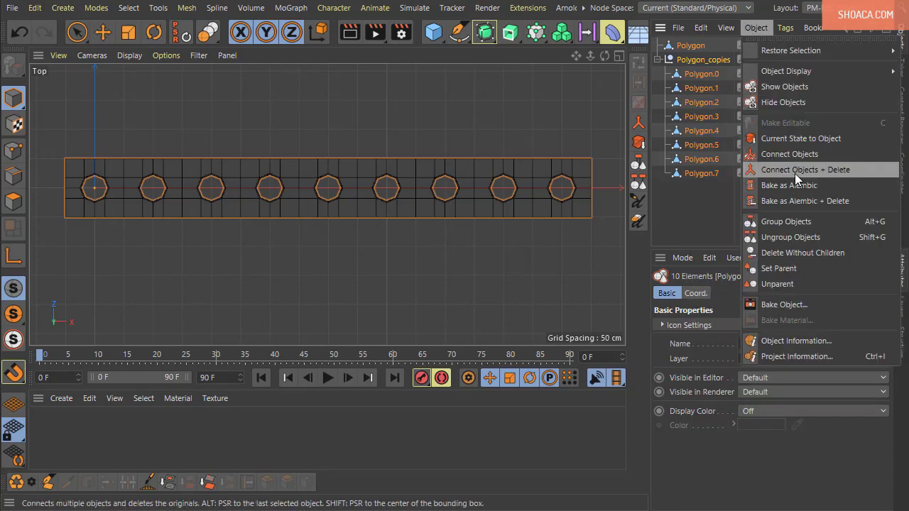
pyautogui.click(642, 126)
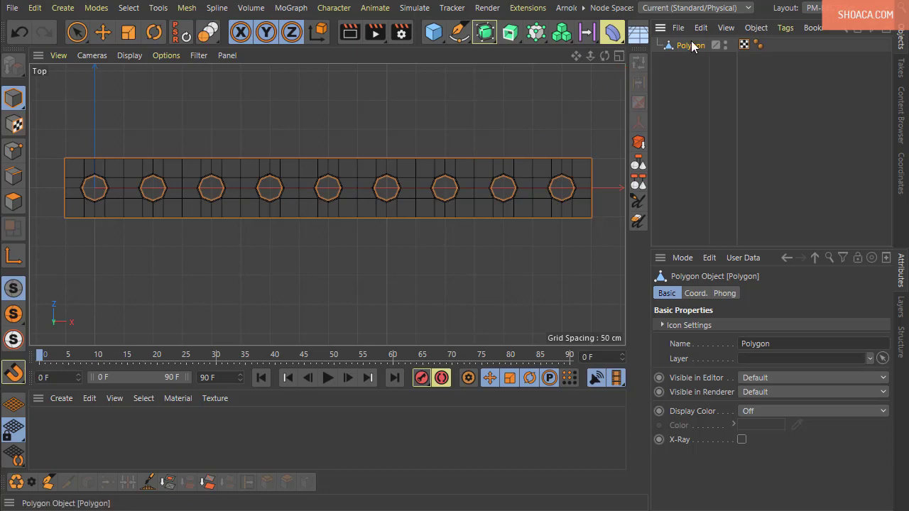
# Step: Examine the seam between the first two tiles by selecting its edges and its column of points with Live Selection
pyautogui.moveTo(691, 46); pyautogui.dragTo(149, 249)
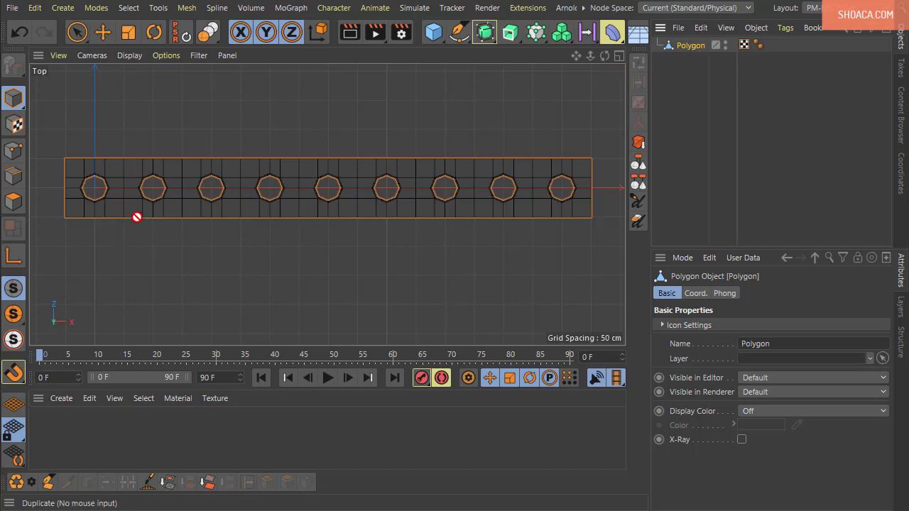
pyautogui.click(17, 151)
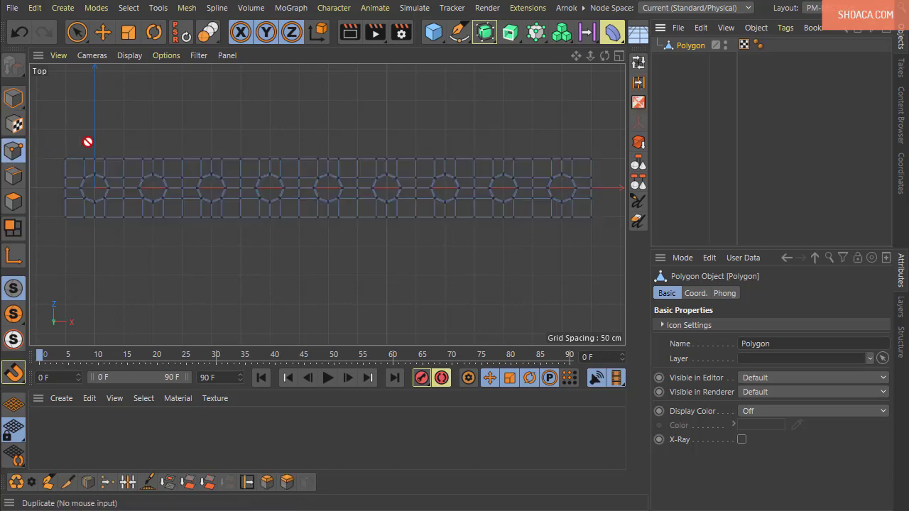
pyautogui.scroll(3, 121, 158)
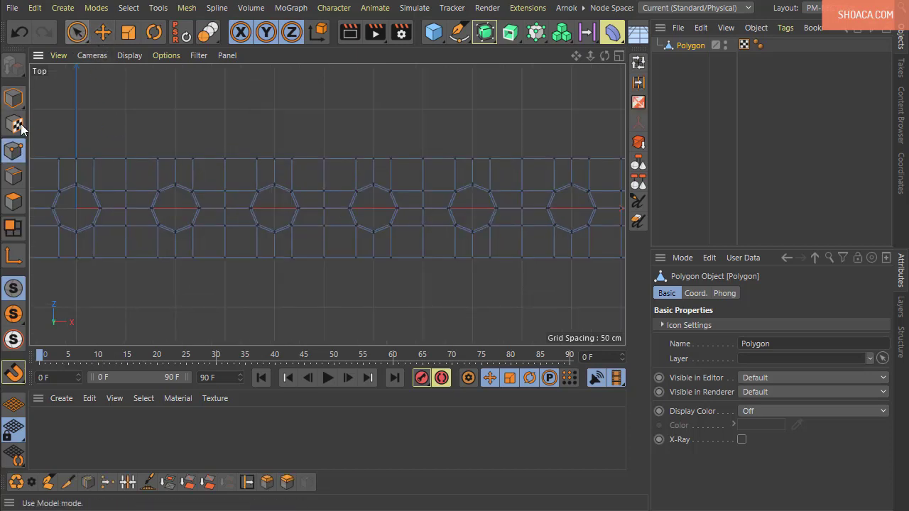
pyautogui.click(14, 175)
pyautogui.click(77, 32)
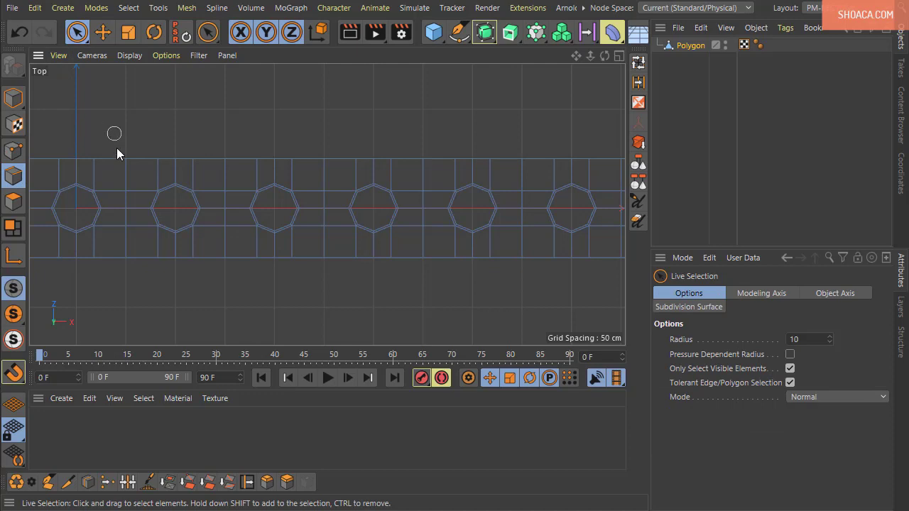
pyautogui.moveTo(116, 148); pyautogui.dragTo(112, 228)
pyautogui.moveTo(144, 139); pyautogui.dragTo(141, 241)
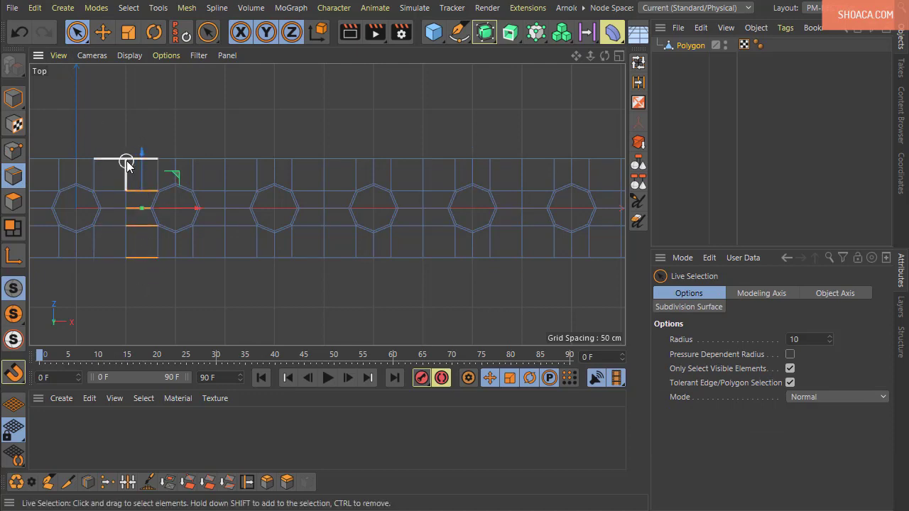
pyautogui.click(19, 156)
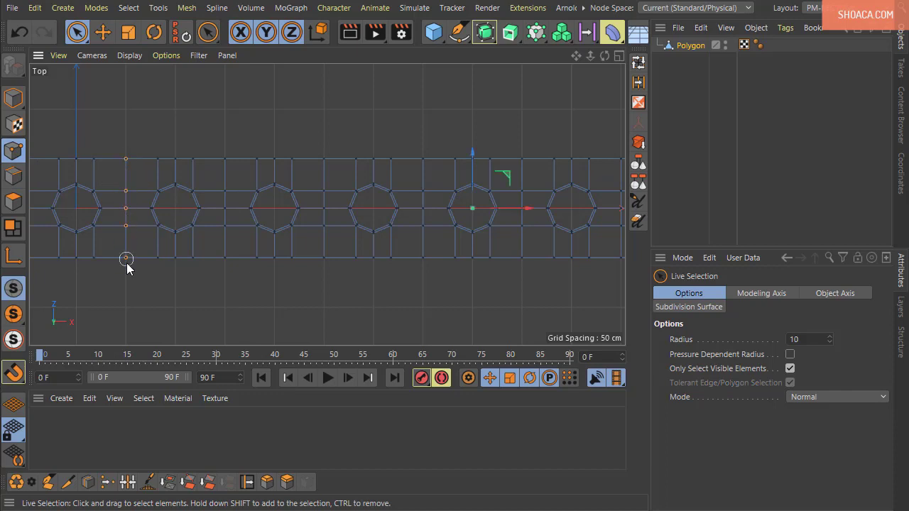
pyautogui.scroll(-4, 238, 277)
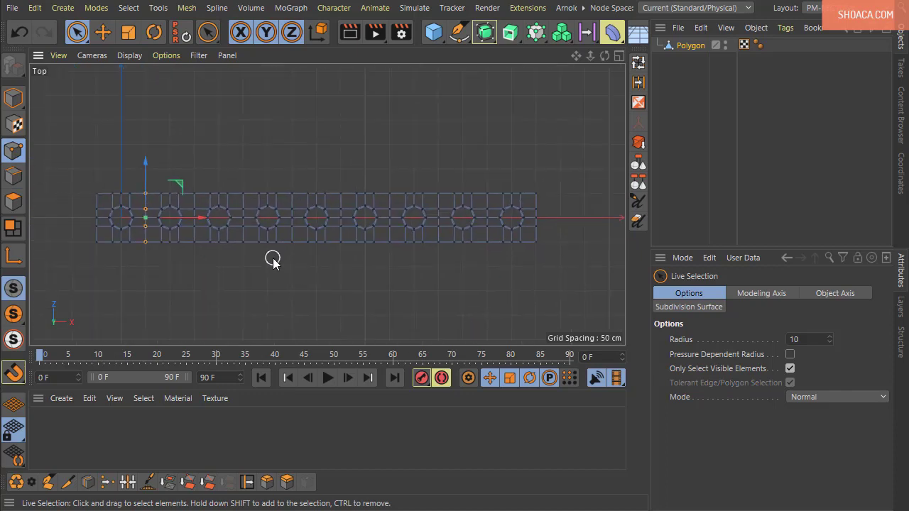
pyautogui.scroll(2, 230, 274)
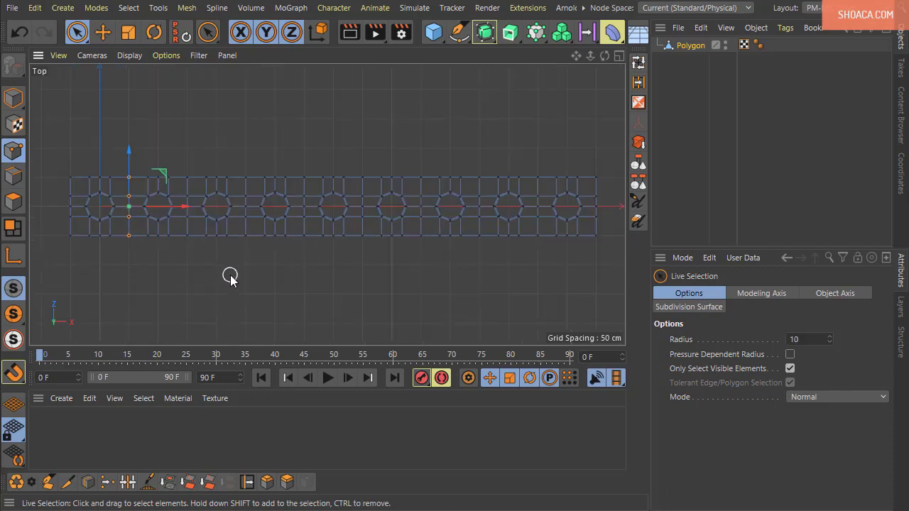
pyautogui.keyDown('alt'); pyautogui.moveTo(286, 272); pyautogui.dragTo(279, 214, button='middle'); pyautogui.keyUp('alt')
# Step: Select all points of the merged row and run Optimize to weld the overlapping ones
pyautogui.click(128, 8)
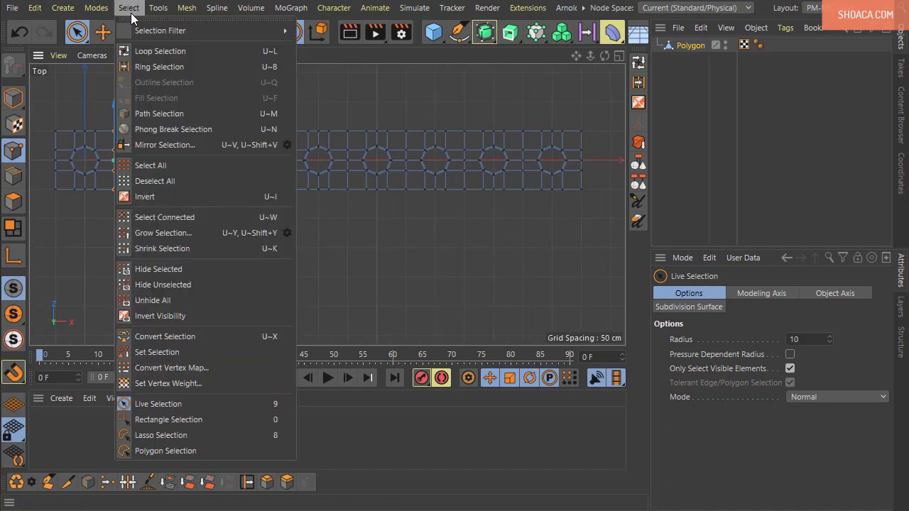
pyautogui.click(170, 164)
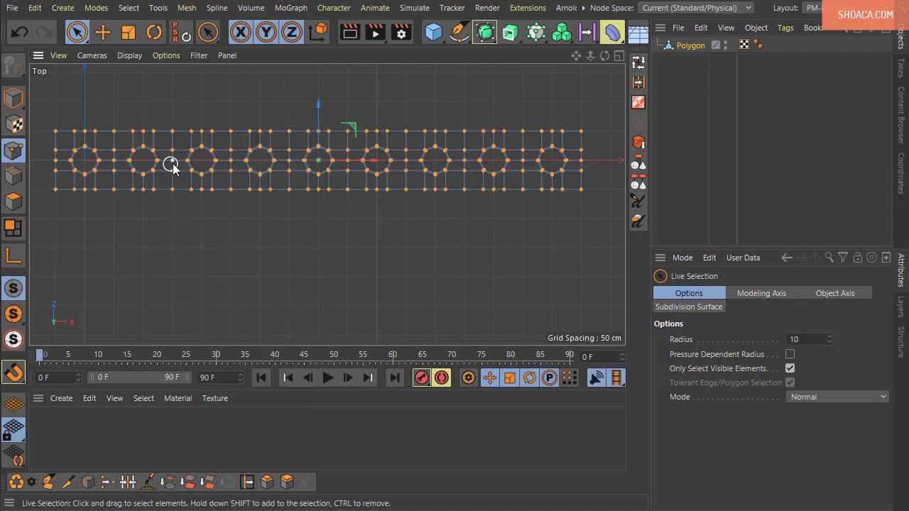
pyautogui.rightClick(178, 140)
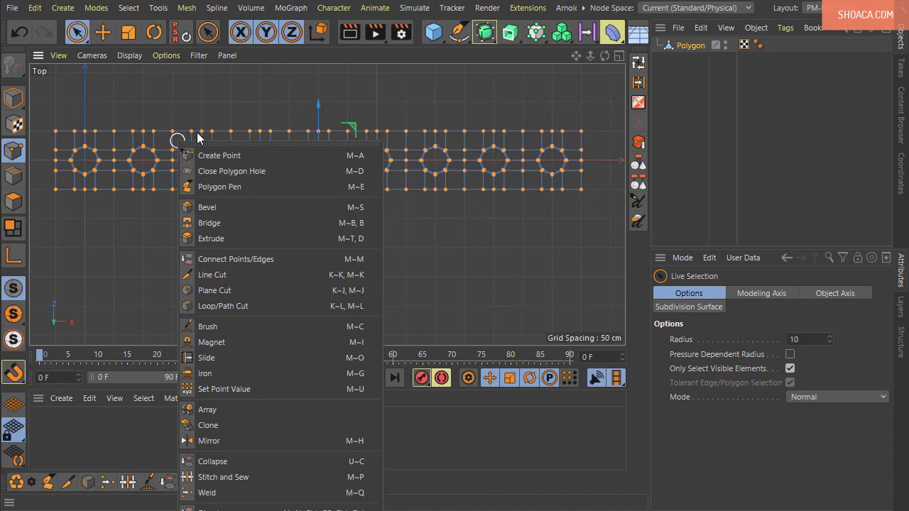
pyautogui.click(194, 69)
pyautogui.rightClick(196, 68)
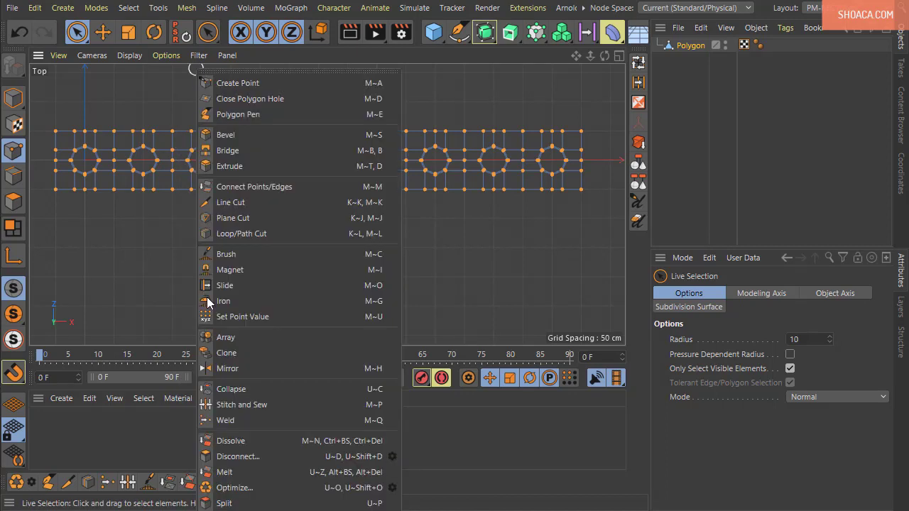
pyautogui.click(233, 488)
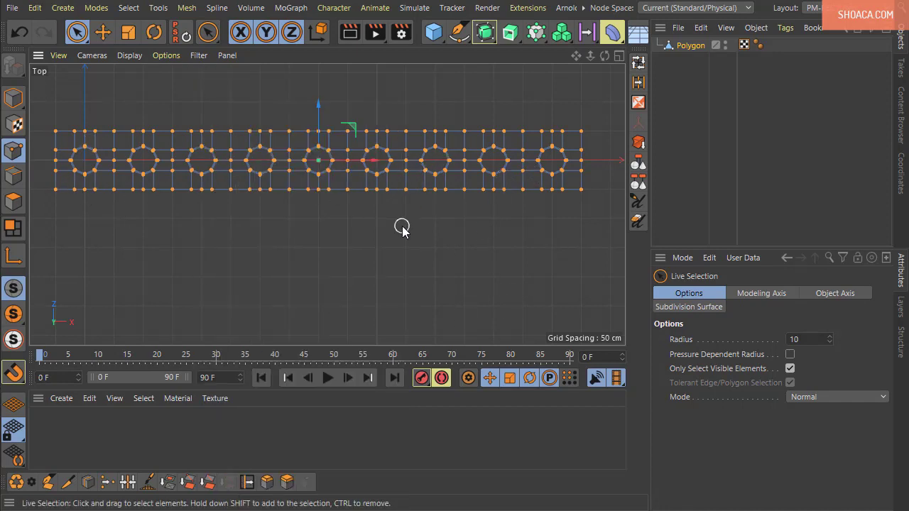
# Step: Try a duplicate of the row directly below the original, shifted along X by about one tile, and undo both changes
pyautogui.click(22, 101)
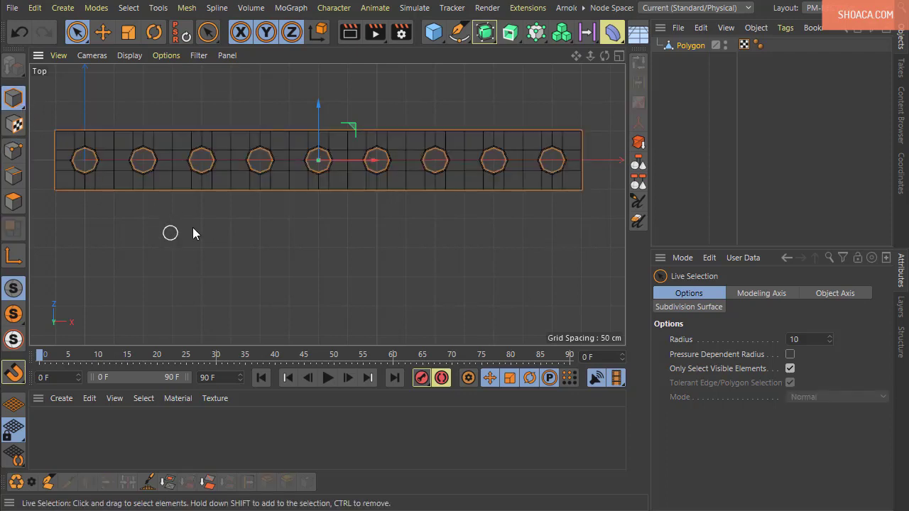
pyautogui.keyDown('alt'); pyautogui.moveTo(240, 214); pyautogui.dragTo(274, 238, button='middle'); pyautogui.keyUp('alt')
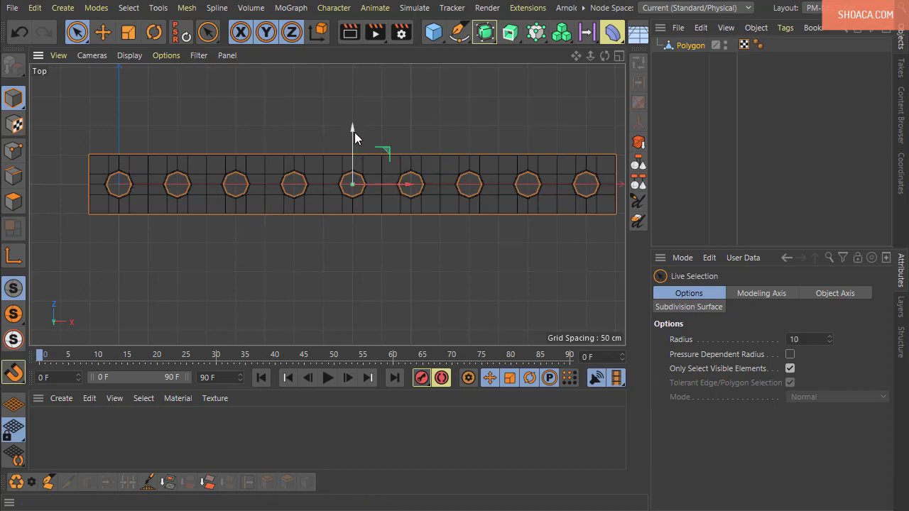
pyautogui.keyDown('ctrl'); pyautogui.moveTo(352, 130); pyautogui.dragTo(371, 189); pyautogui.keyUp('ctrl')
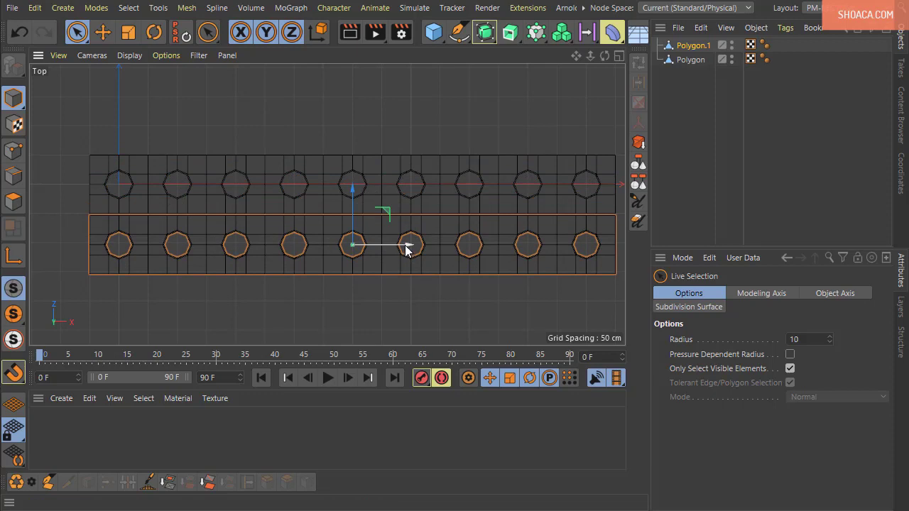
pyautogui.moveTo(408, 250); pyautogui.dragTo(462, 264)
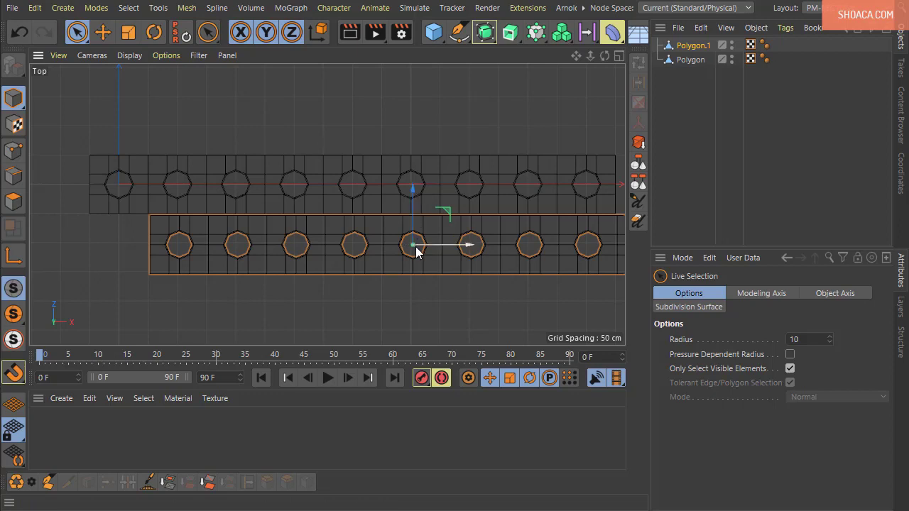
pyautogui.hotkey('ctrl', 'z')
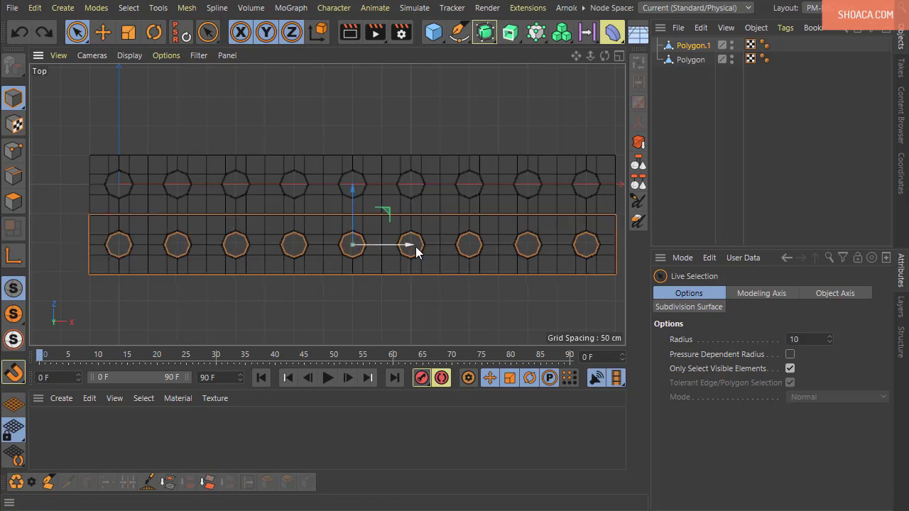
pyautogui.hotkey('ctrl', 'z')
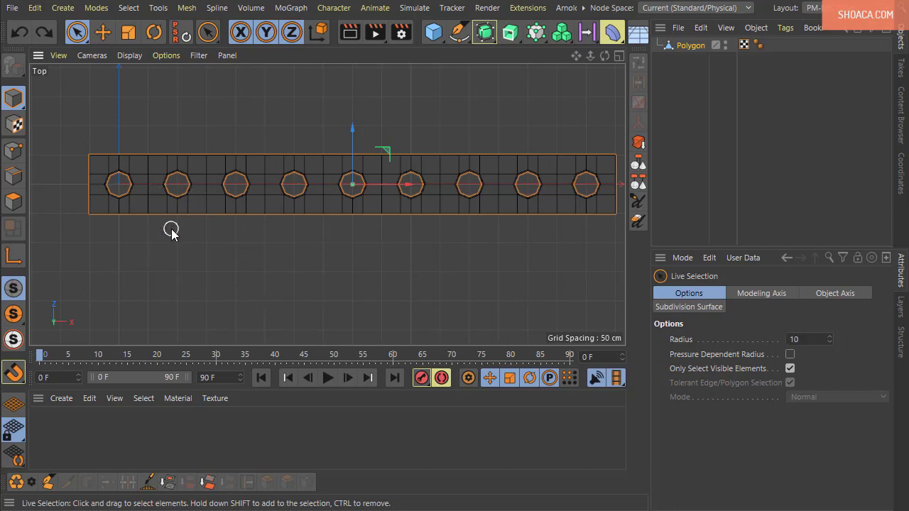
# Step: Move the row's axis onto the upper-edge point between the first two tiles, using Axis Center with Center set to Selected Points
pyautogui.click(13, 150)
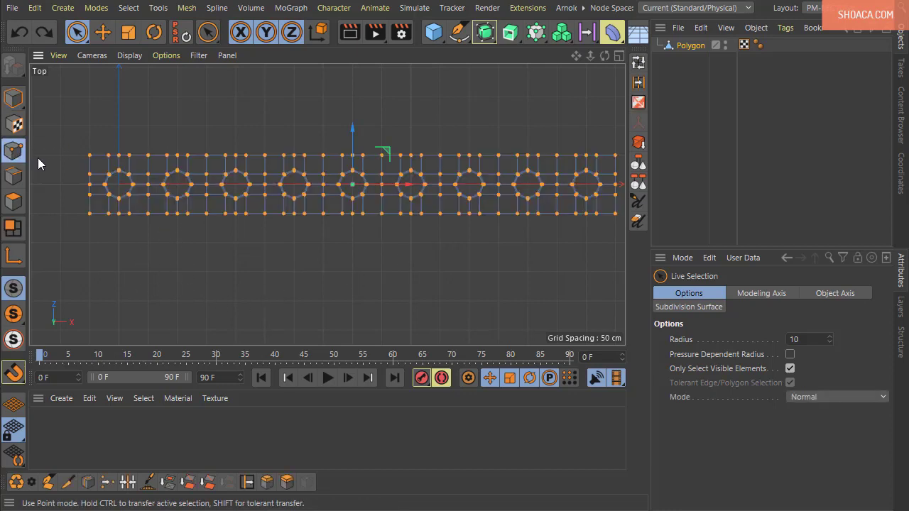
pyautogui.click(148, 154)
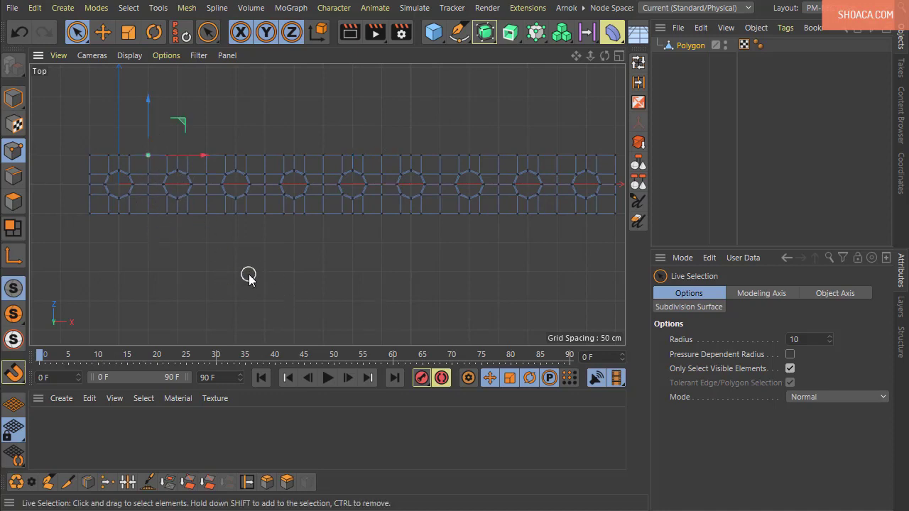
pyautogui.click(13, 100)
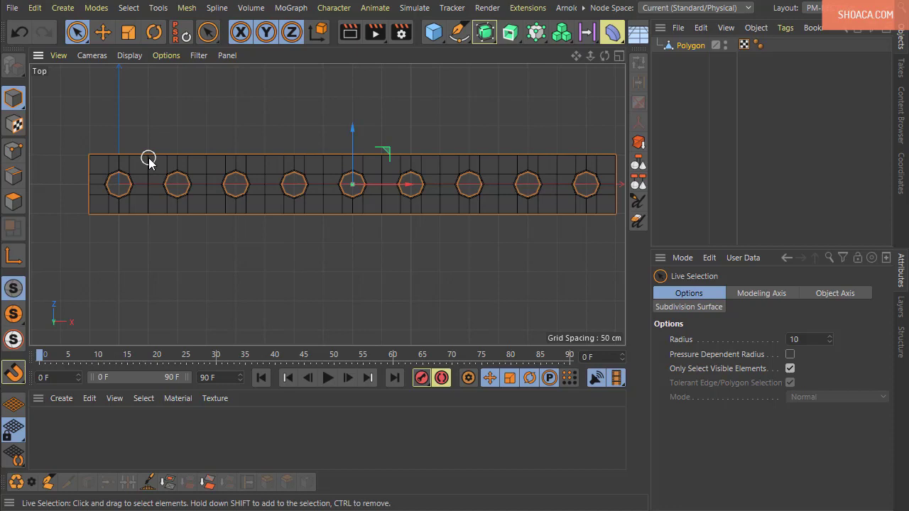
pyautogui.click(13, 151)
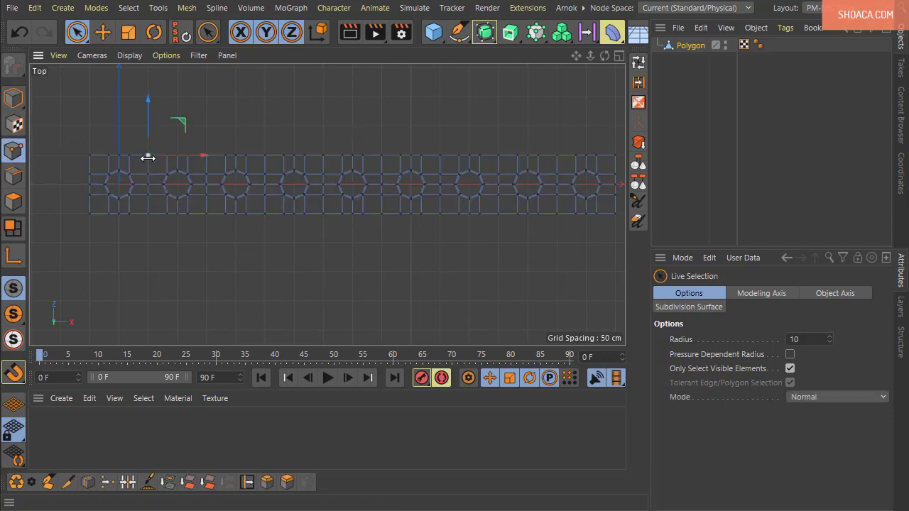
pyautogui.click(187, 8)
pyautogui.moveTo(206, 315)
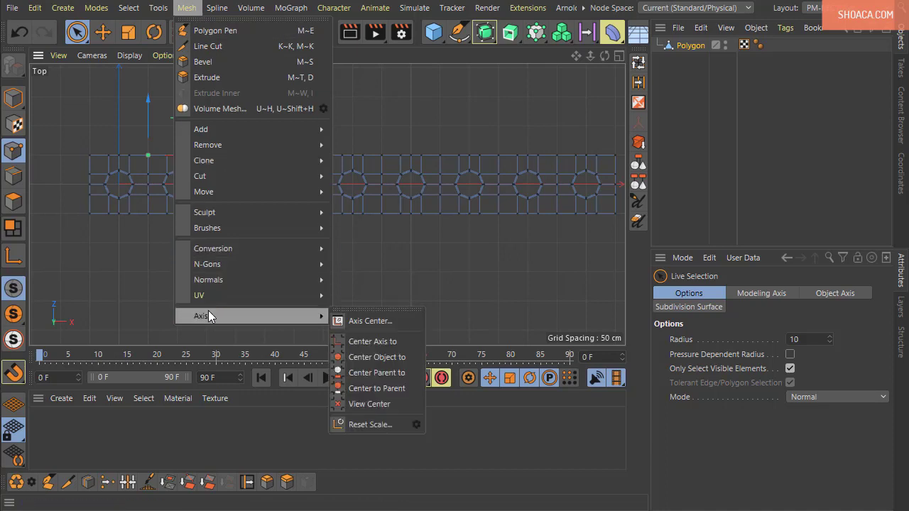
pyautogui.click(359, 323)
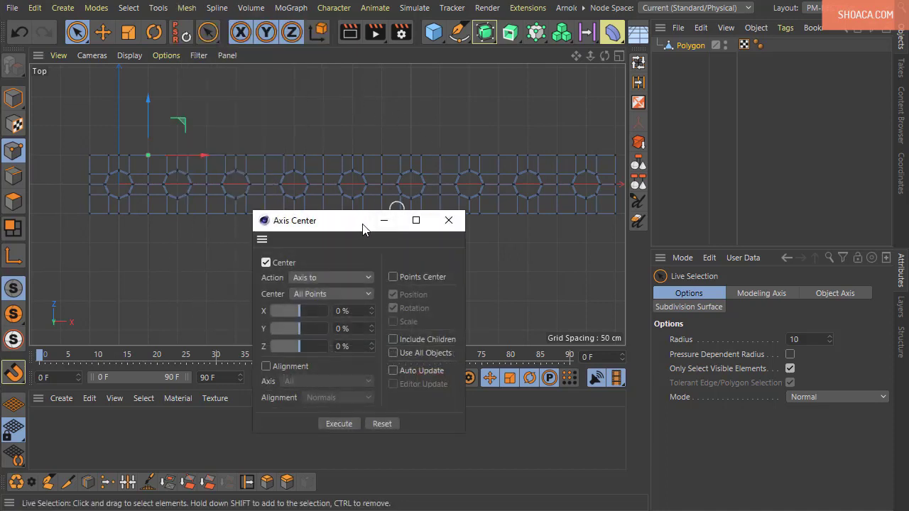
pyautogui.moveTo(365, 227); pyautogui.dragTo(687, 112)
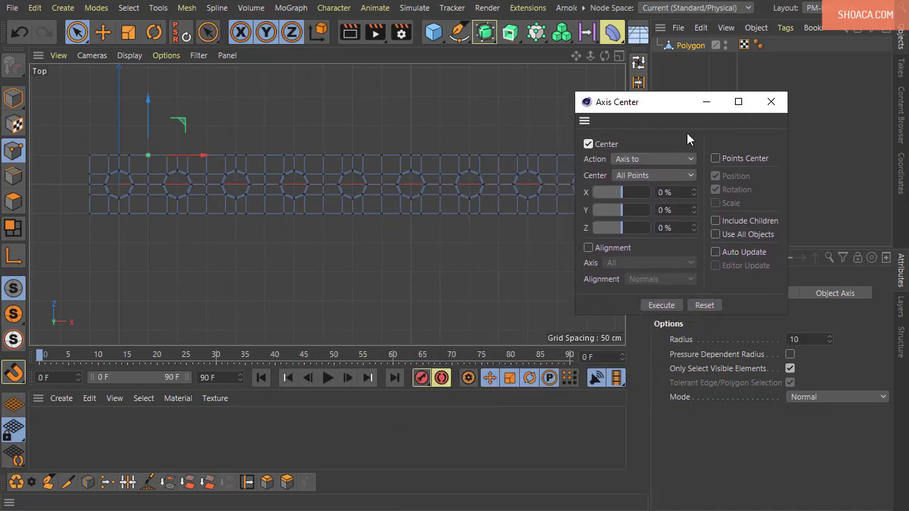
pyautogui.click(618, 176)
pyautogui.click(632, 206)
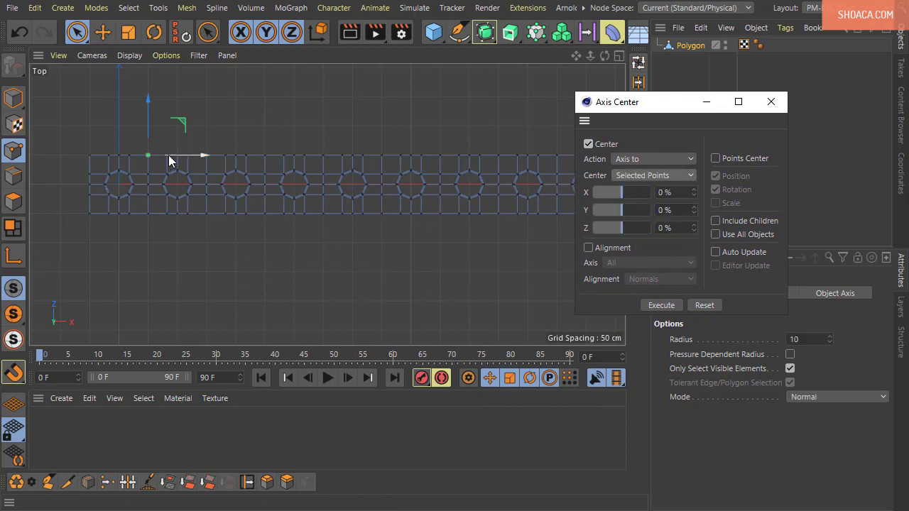
pyautogui.click(662, 306)
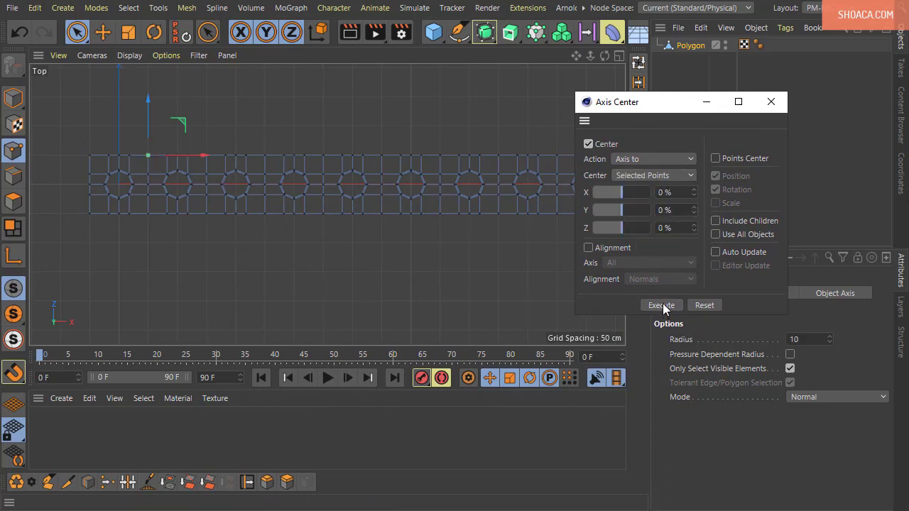
# Step: Duplicate the row below the original with a small gap and shift the copy along X by about half a tile
pyautogui.click(8, 99)
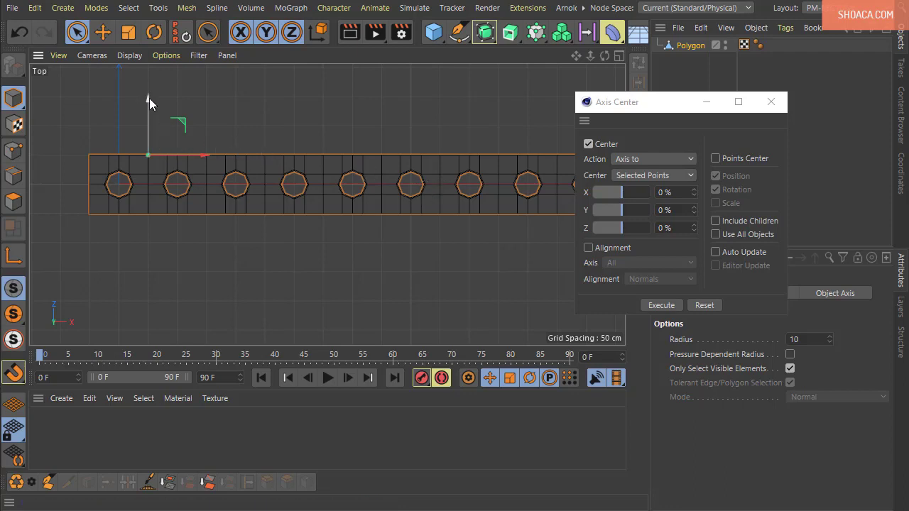
pyautogui.moveTo(148, 100); pyautogui.dragTo(151, 167)
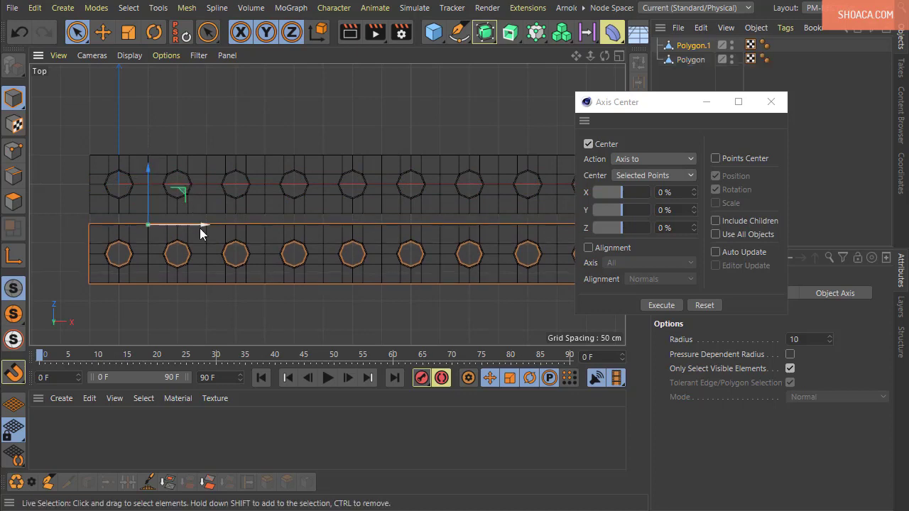
pyautogui.moveTo(205, 225); pyautogui.dragTo(229, 239)
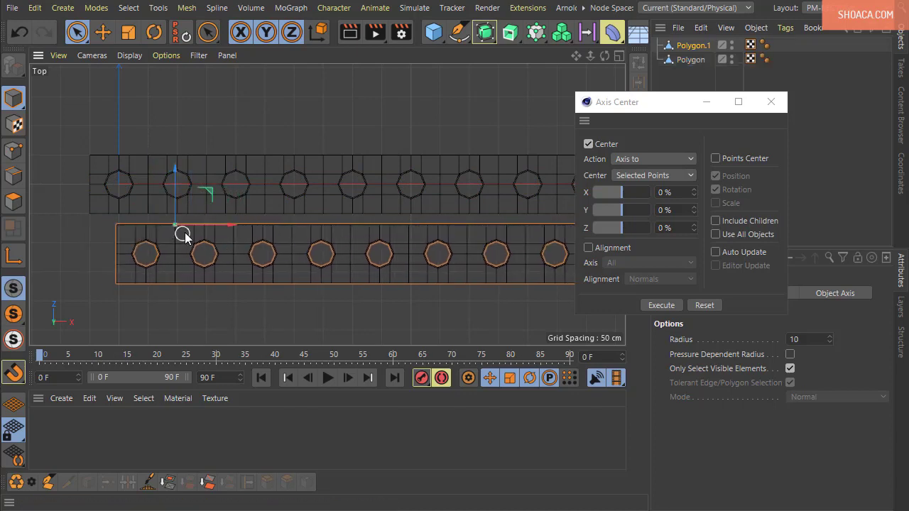
# Step: Move the copied row's axis onto its upper-left corner point with Axis Center, close the dialog and return to Model mode
pyautogui.click(13, 150)
pyautogui.click(117, 226)
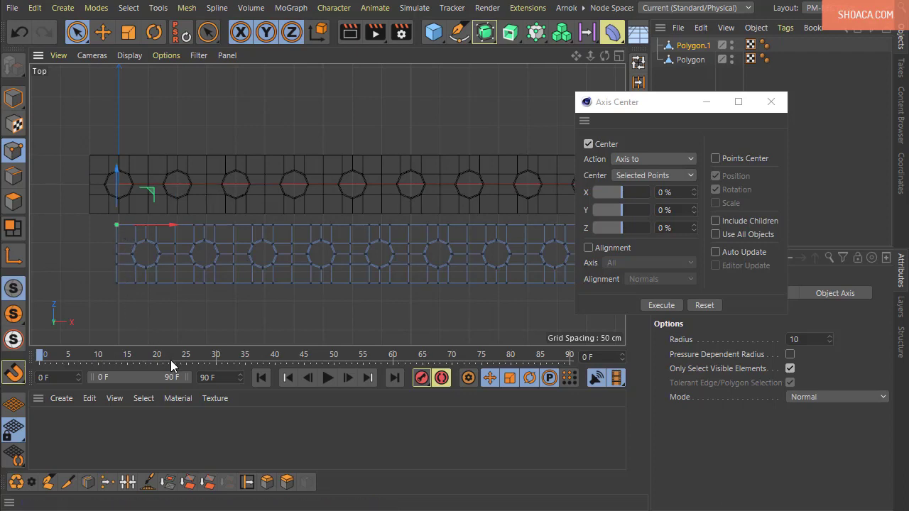
pyautogui.moveTo(642, 109); pyautogui.dragTo(671, 111)
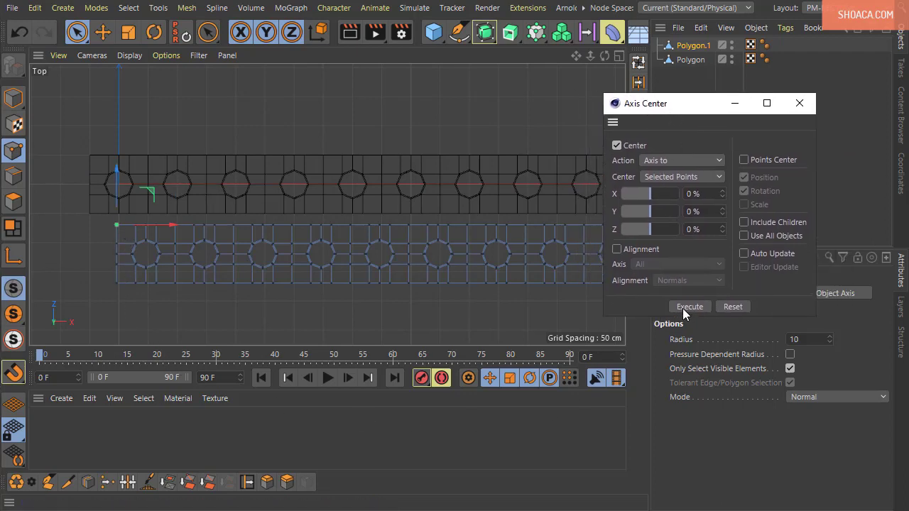
pyautogui.click(805, 110)
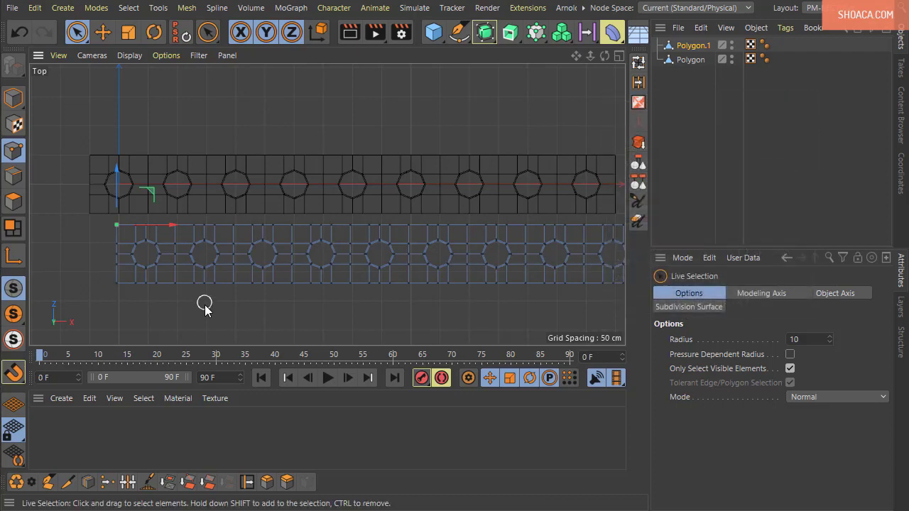
pyautogui.click(14, 97)
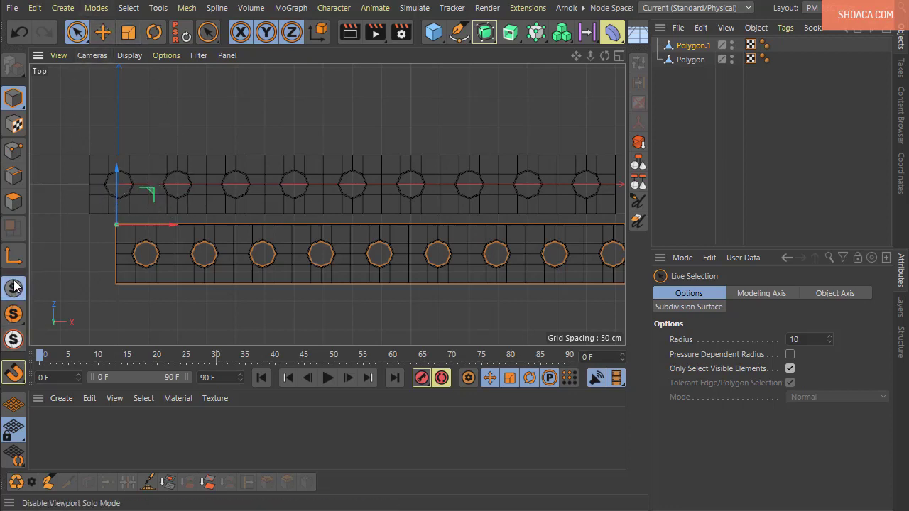
# Step: Enable snapping with Vertex Snap and snap the copied row flush beneath the original row, offset by half a tile
pyautogui.click(14, 371)
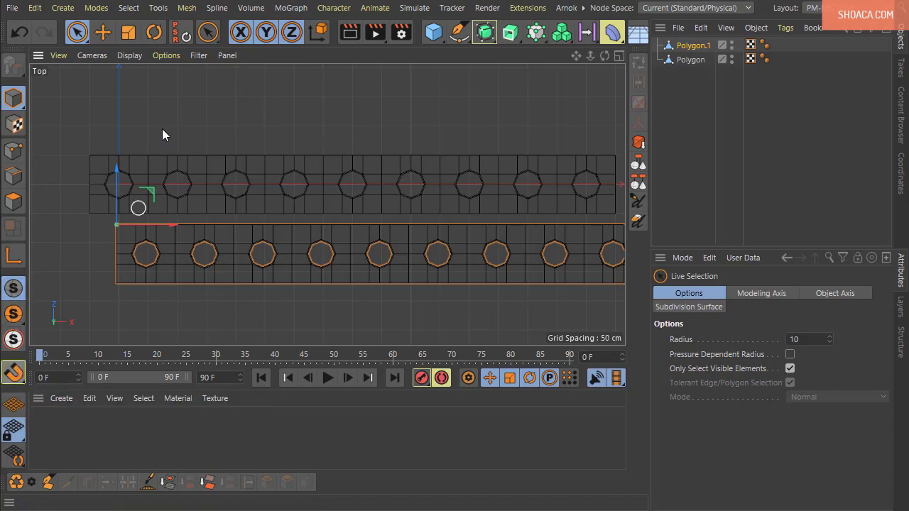
pyautogui.click(100, 8)
pyautogui.moveTo(112, 34)
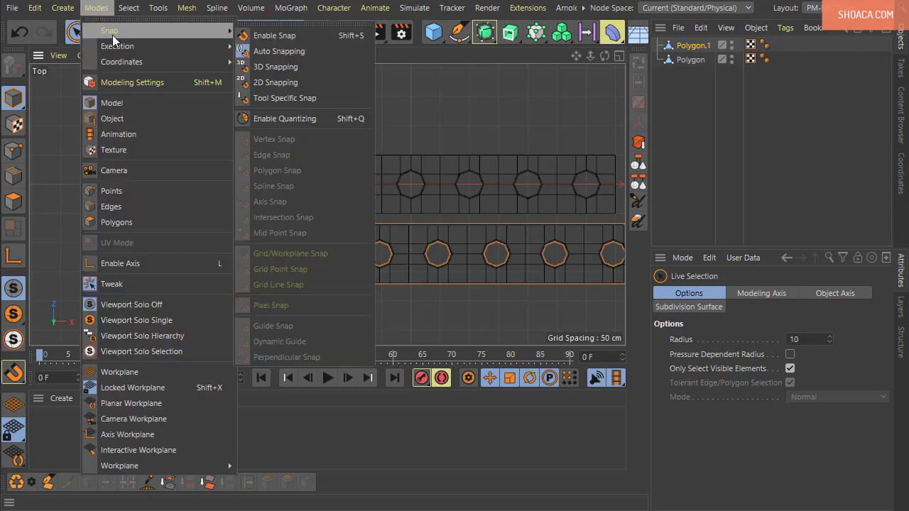
pyautogui.click(282, 37)
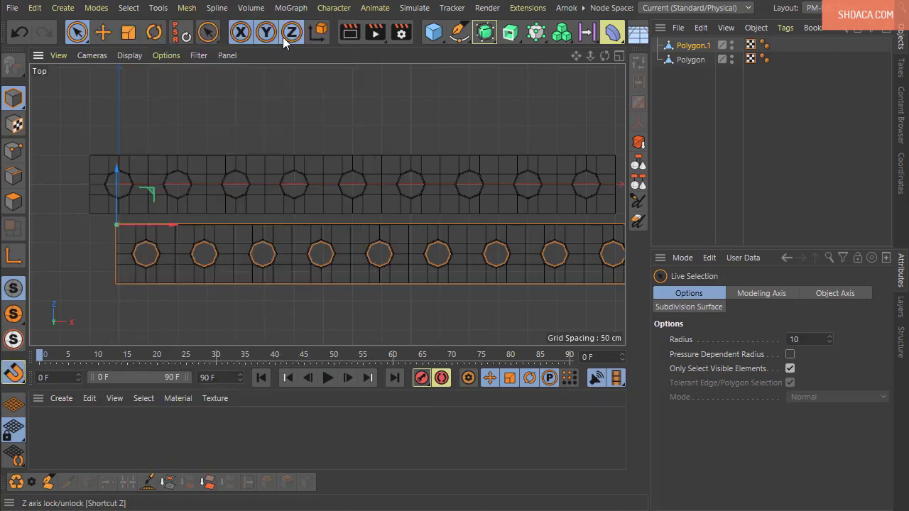
pyautogui.click(92, 8)
pyautogui.moveTo(206, 36)
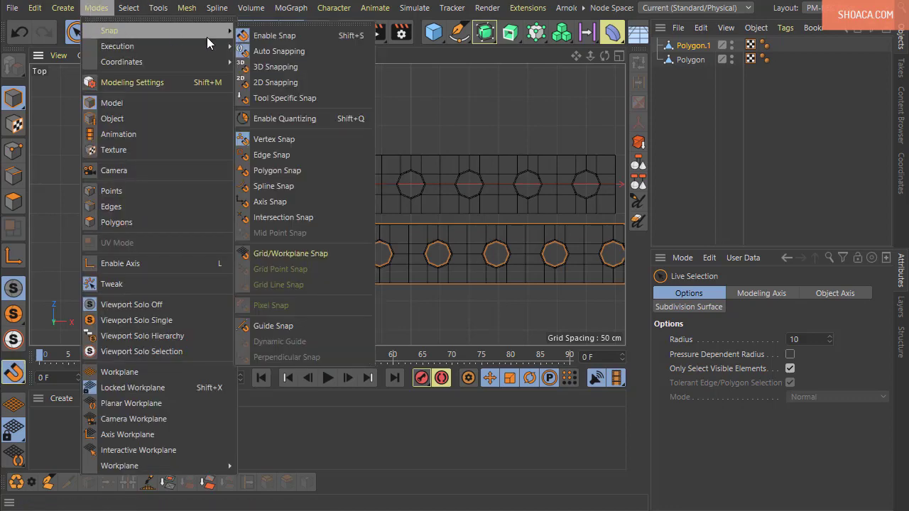
pyautogui.click(292, 3)
pyautogui.moveTo(150, 194); pyautogui.dragTo(182, 189)
# Step: Duplicate the original row as a third row, snapped flush beneath the second and aligned horizontally with the first
pyautogui.click(109, 205)
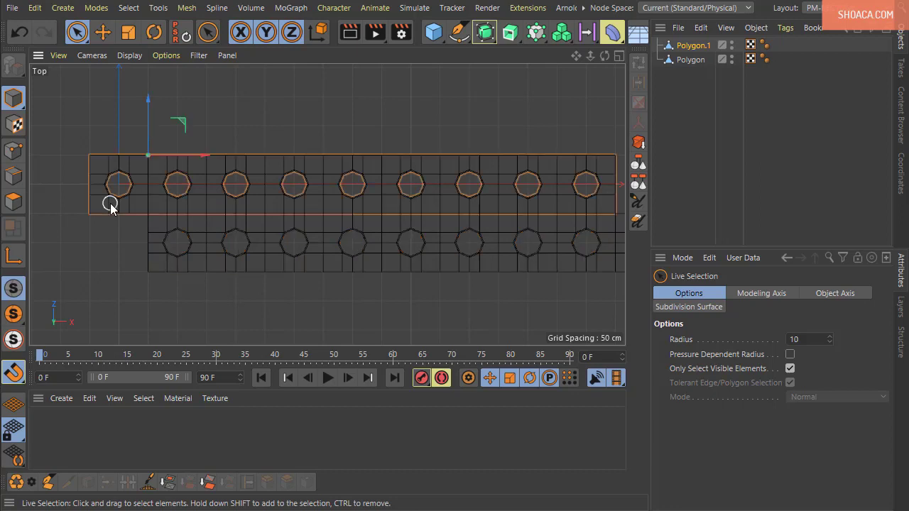
pyautogui.scroll(3, 191, 302)
pyautogui.keyDown('alt'); pyautogui.moveTo(246, 281); pyautogui.dragTo(230, 276, button='middle'); pyautogui.keyUp('alt')
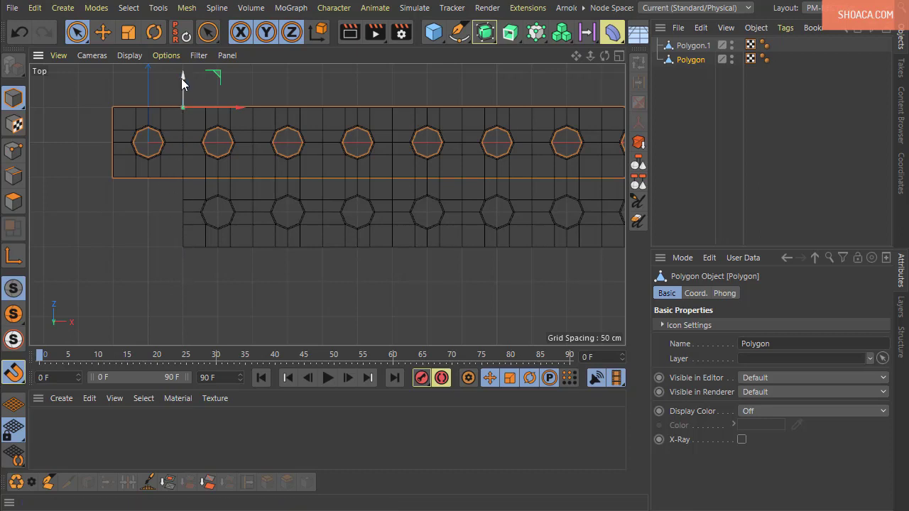
pyautogui.keyDown('ctrl'); pyautogui.moveTo(182, 77); pyautogui.dragTo(184, 245); pyautogui.keyUp('ctrl')
# Step: Duplicate the offset second row as a fourth row, snapped flush beneath the third row
pyautogui.keyDown('alt'); pyautogui.moveTo(334, 216); pyautogui.dragTo(304, 146, button='middle'); pyautogui.keyUp('alt')
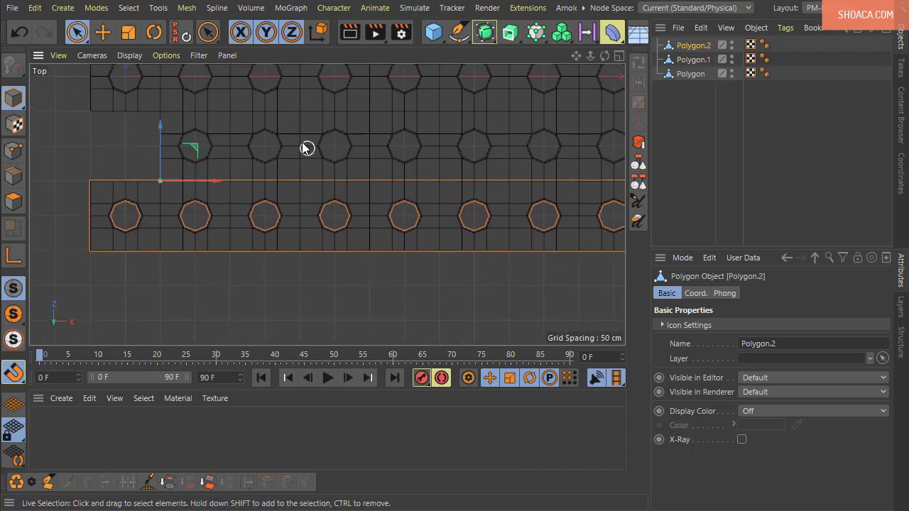
pyautogui.click(301, 139)
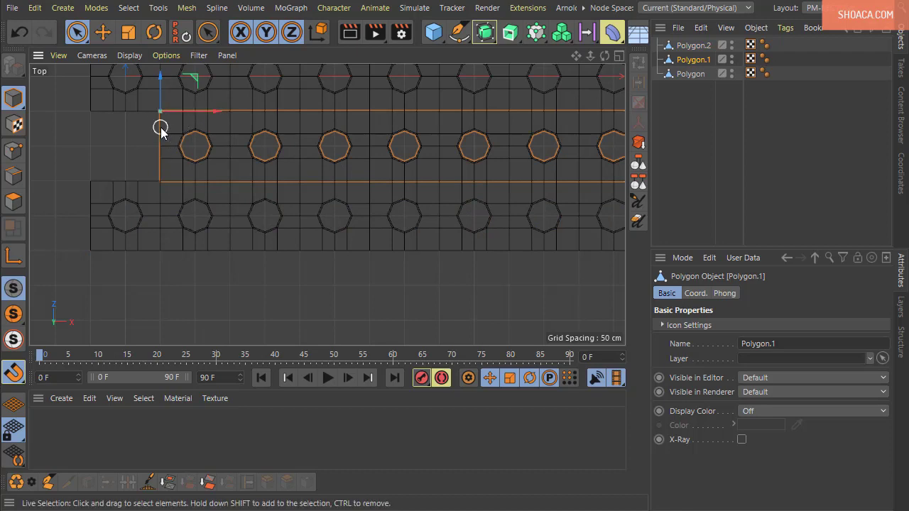
pyautogui.keyDown('ctrl'); pyautogui.moveTo(161, 79); pyautogui.dragTo(171, 228); pyautogui.keyUp('ctrl')
pyautogui.scroll(-3, 236, 233)
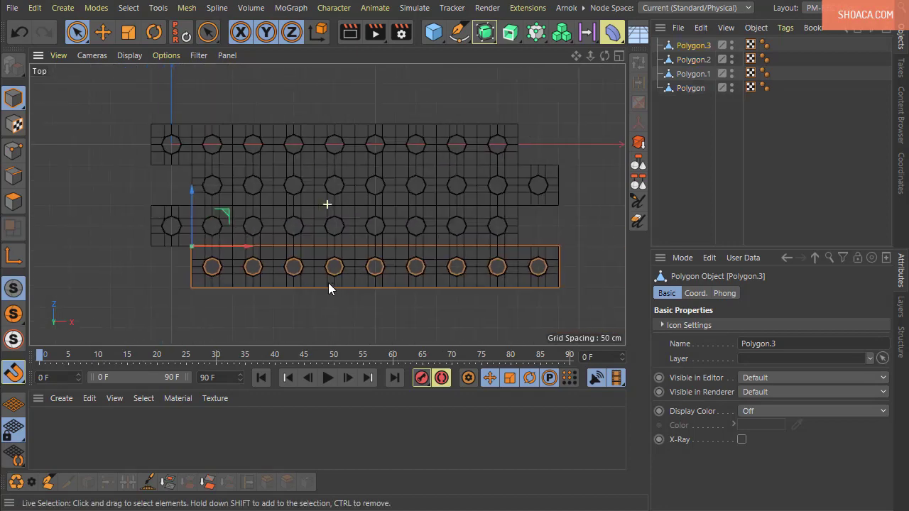
# Step: Select all four row objects and merge them into one polygon object with Connect Objects + Delete
pyautogui.click(338, 308)
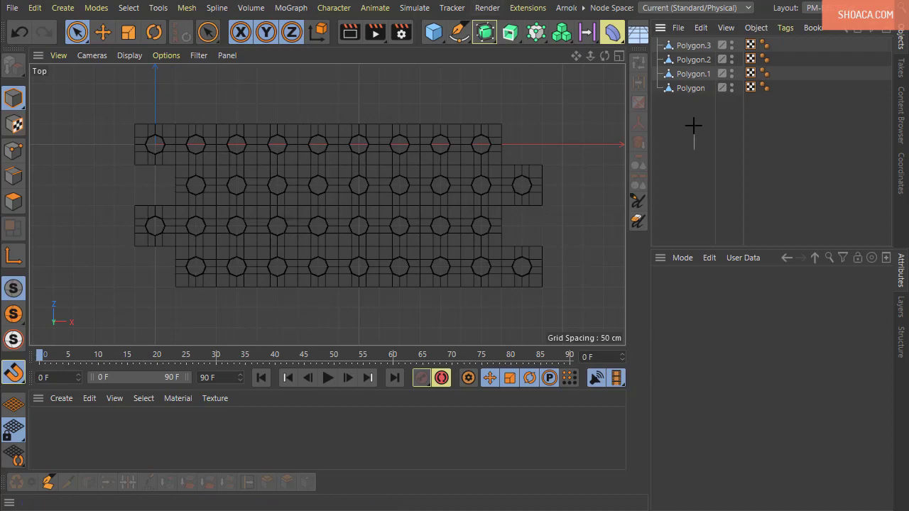
pyautogui.moveTo(692, 125); pyautogui.dragTo(694, 40)
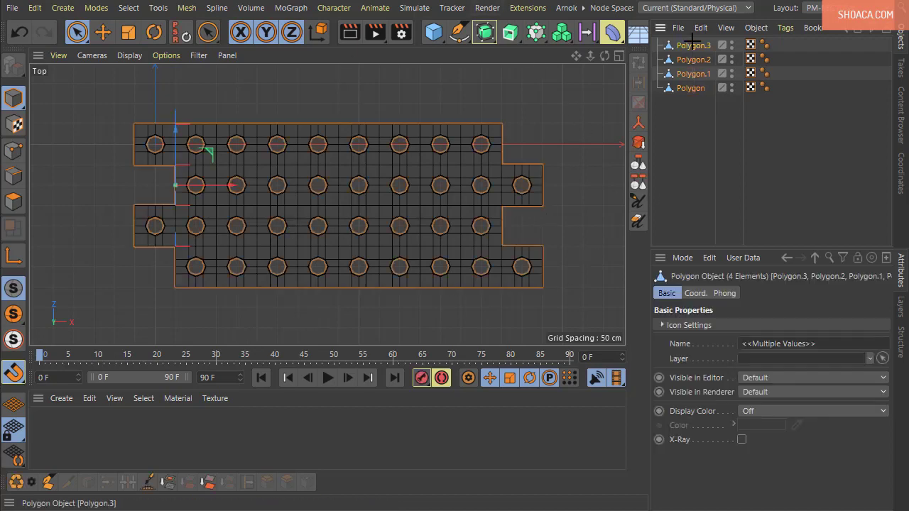
pyautogui.click(640, 125)
# Step: Optimize all points of the merged sheet to weld the overlapping ones, and return to Model mode
pyautogui.click(9, 152)
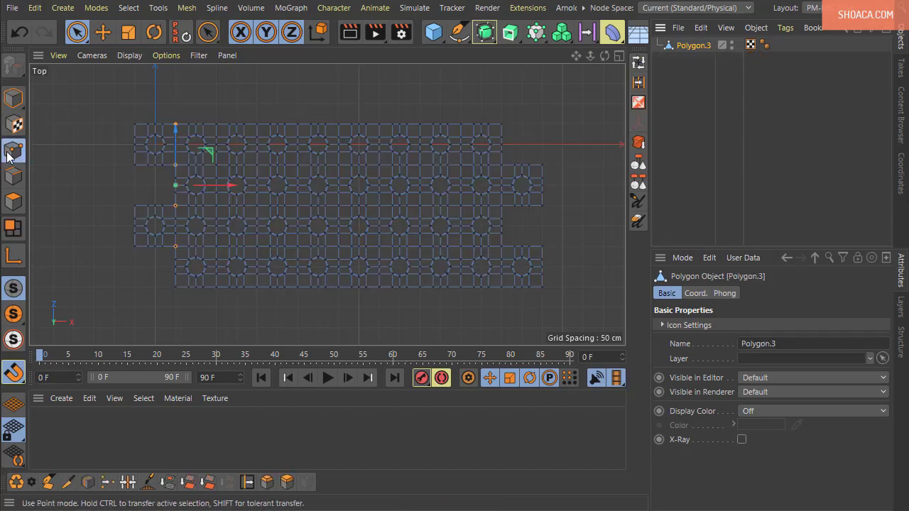
pyautogui.hotkey('ctrl', 'a')
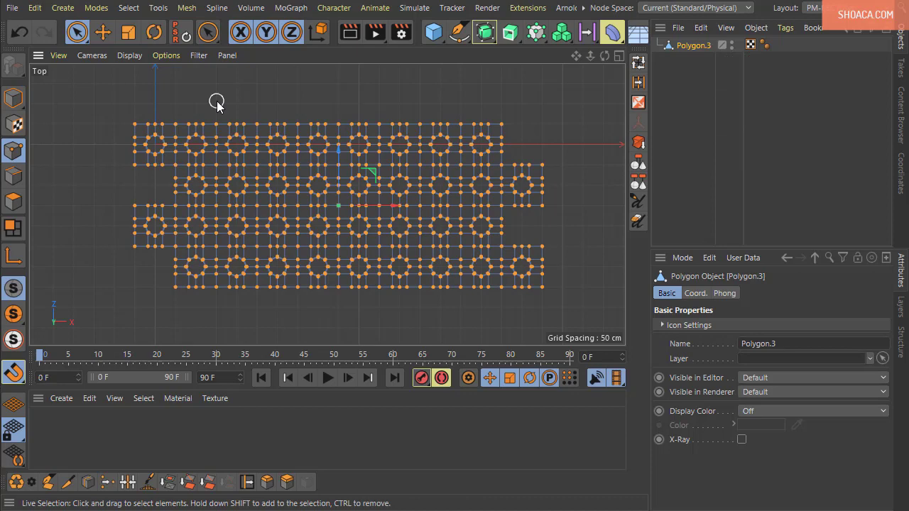
pyautogui.rightClick(222, 67)
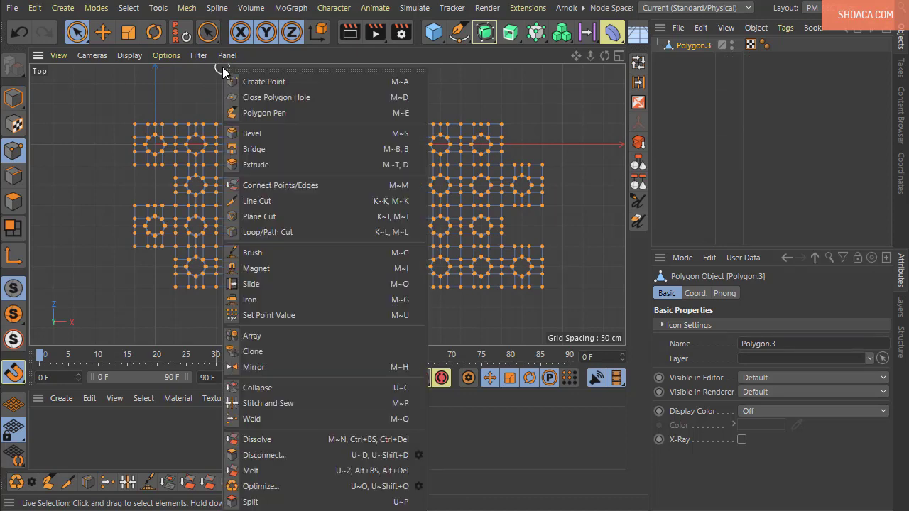
pyautogui.click(247, 494)
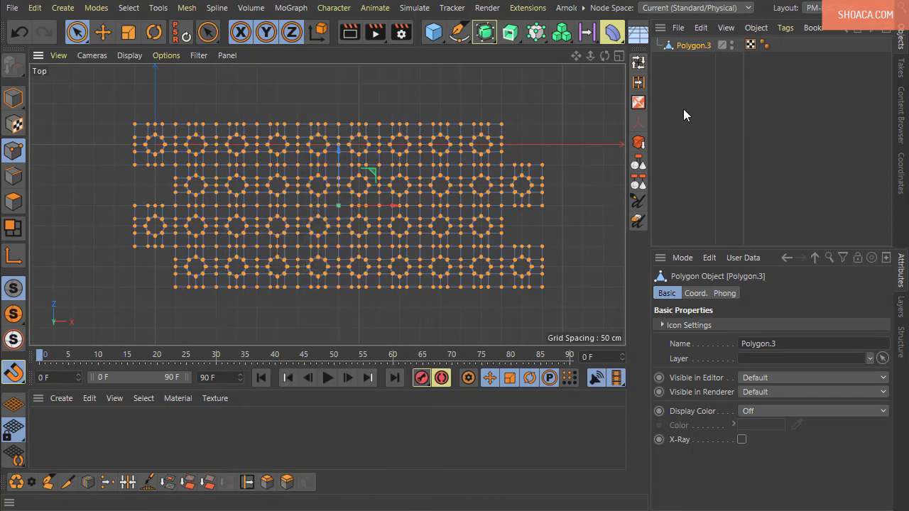
pyautogui.click(12, 97)
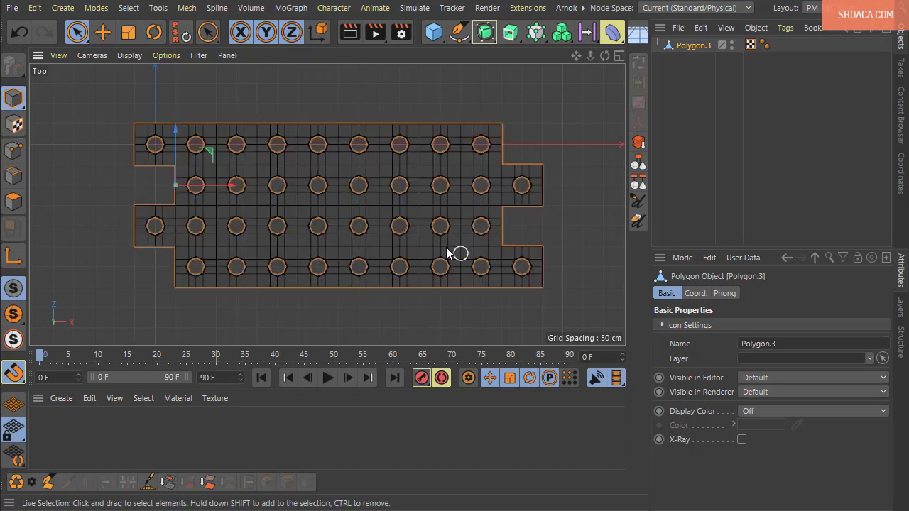
# Step: Switch to the perspective view and rotate the perforated sheet about its X axis so it stands upright
pyautogui.middleClick(168, 165)
pyautogui.middleClick(215, 141)
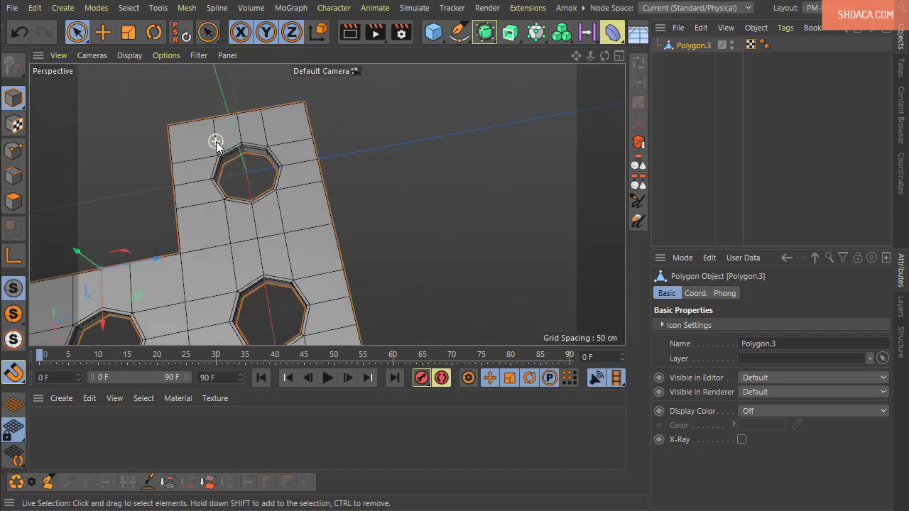
pyautogui.scroll(-2, 220, 157)
pyautogui.scroll(-2, 220, 157)
pyautogui.keyDown('alt'); pyautogui.moveTo(365, 279); pyautogui.dragTo(257, 234); pyautogui.keyUp('alt')
pyautogui.keyDown('alt'); pyautogui.moveTo(323, 233); pyautogui.dragTo(395, 248, button='middle'); pyautogui.keyUp('alt')
pyautogui.moveTo(395, 248)
pyautogui.keyDown('alt'); pyautogui.mouseDown()
pyautogui.moveTo(423, 209)
pyautogui.moveTo(411, 247)
pyautogui.mouseUp(); pyautogui.keyUp('alt')
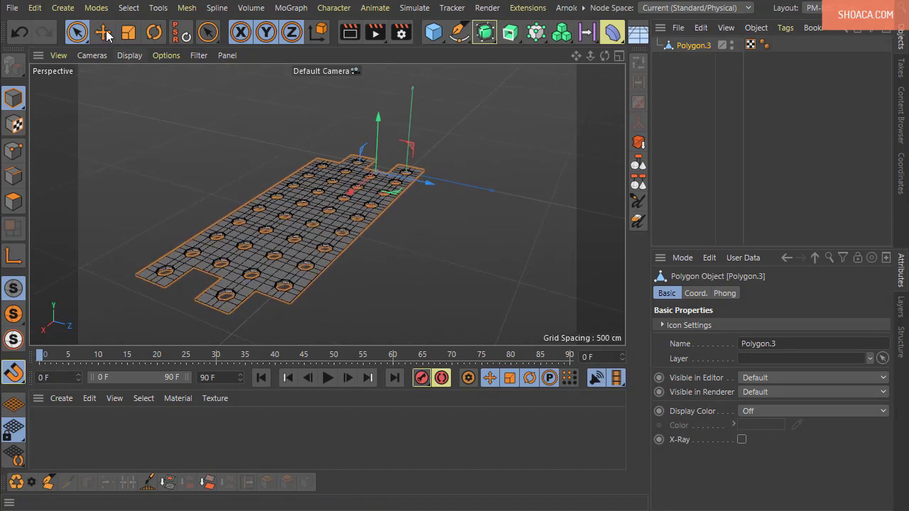
pyautogui.click(154, 32)
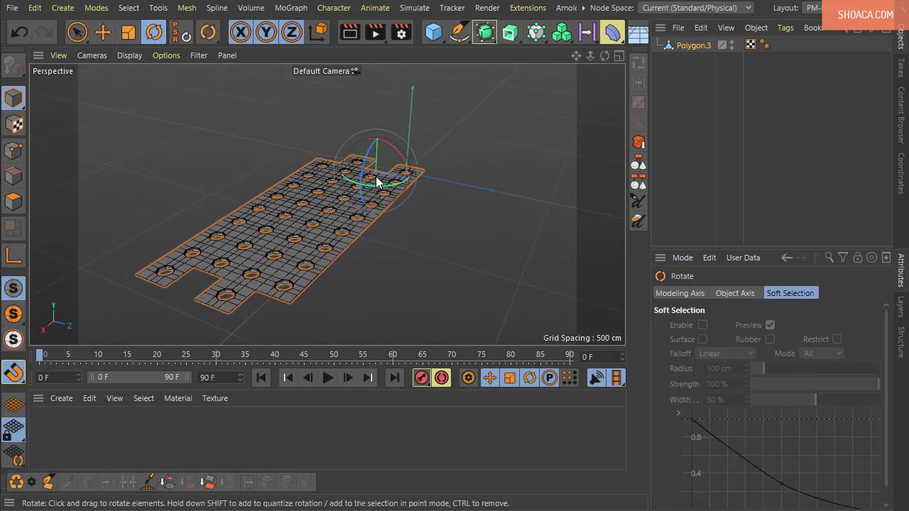
pyautogui.moveTo(395, 159); pyautogui.dragTo(428, 222)
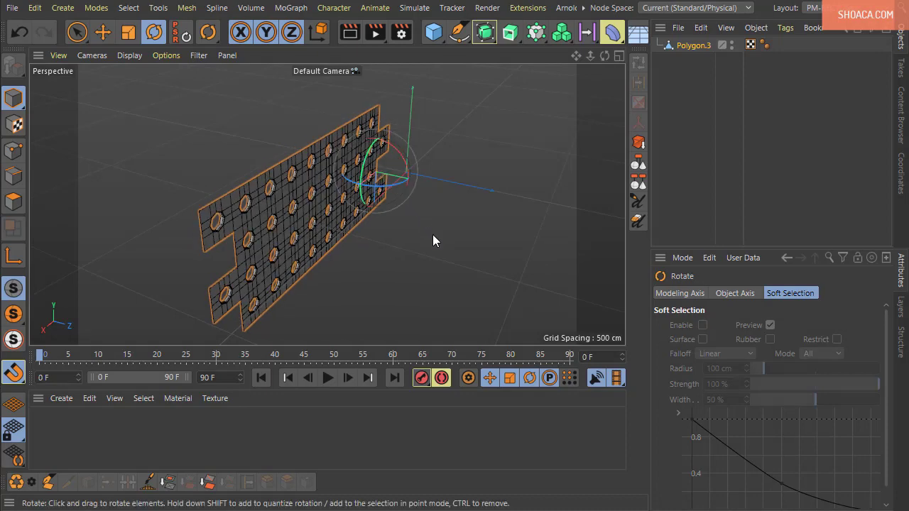
# Step: Center the sheet's axis on its geometry with Center Axis to, and activate the Move tool
pyautogui.keyDown('alt'); pyautogui.moveTo(441, 259); pyautogui.dragTo(380, 222); pyautogui.keyUp('alt')
pyautogui.keyDown('alt'); pyautogui.moveTo(435, 258); pyautogui.dragTo(436, 280); pyautogui.keyUp('alt')
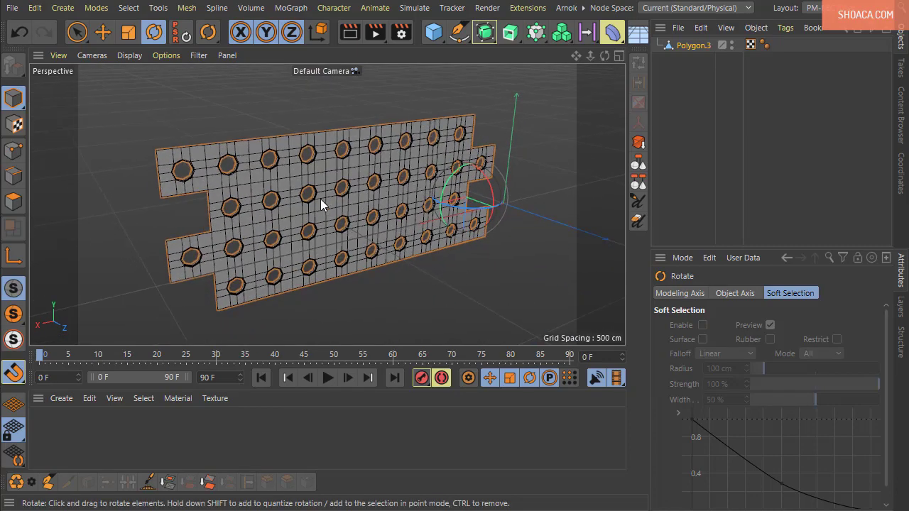
pyautogui.click(187, 8)
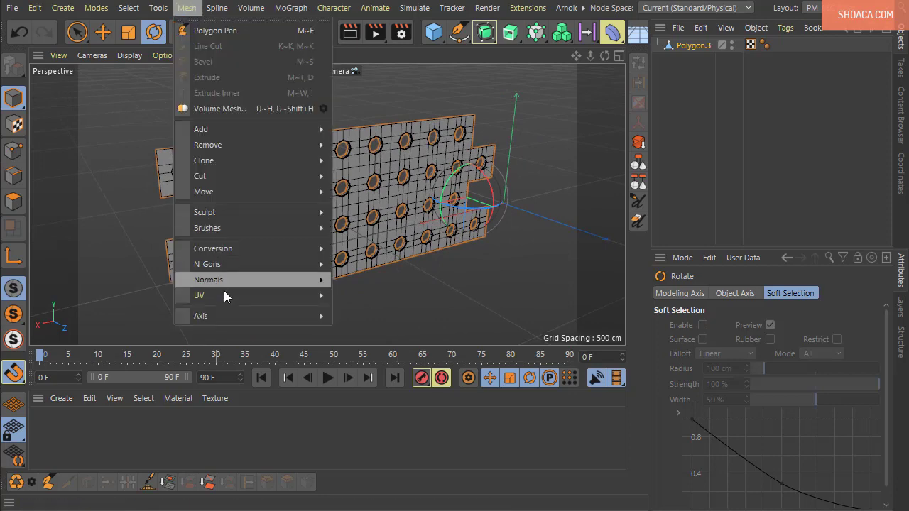
pyautogui.moveTo(231, 313)
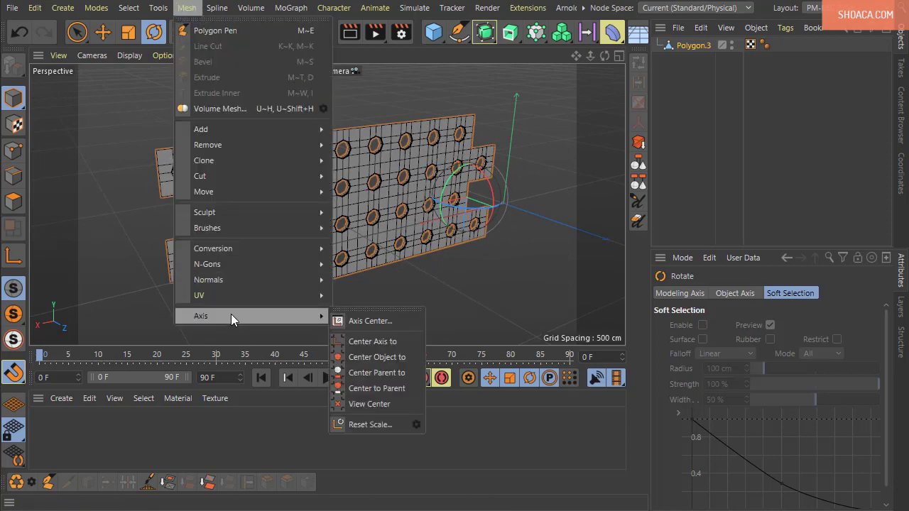
pyautogui.click(362, 338)
pyautogui.keyDown('alt'); pyautogui.moveTo(378, 252); pyautogui.dragTo(376, 251); pyautogui.keyUp('alt')
pyautogui.click(107, 35)
pyautogui.keyDown('alt'); pyautogui.moveTo(426, 226); pyautogui.dragTo(418, 218); pyautogui.keyUp('alt')
pyautogui.keyDown('alt'); pyautogui.moveTo(410, 339); pyautogui.dragTo(432, 301); pyautogui.keyUp('alt')
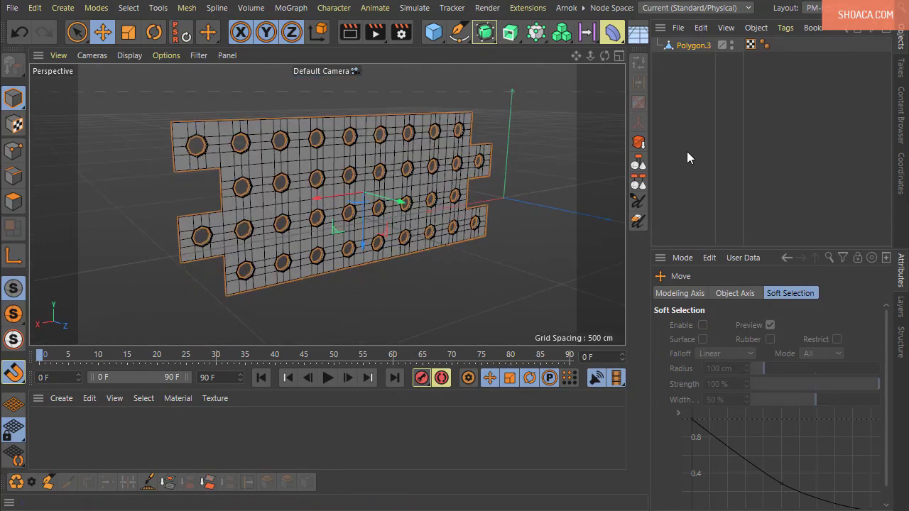
# Step: Add a Bend deformer as a child of the perforated sheet
pyautogui.click(687, 44)
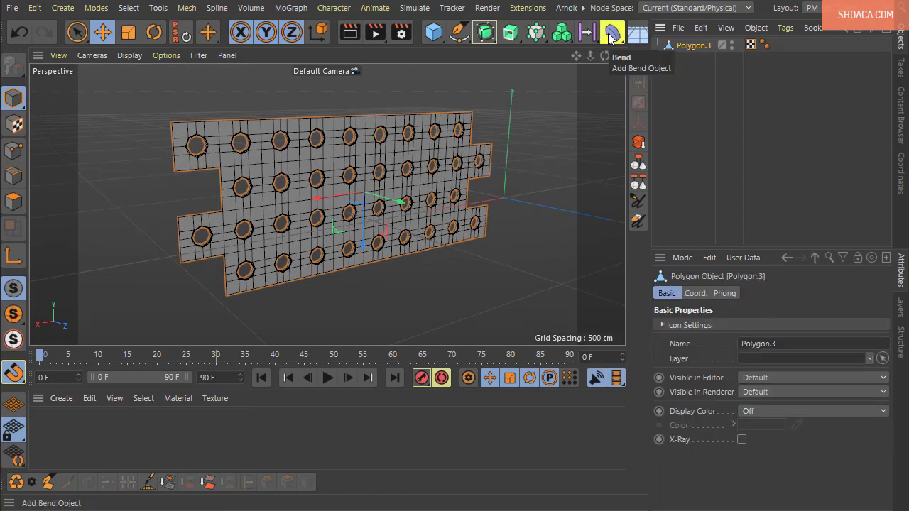
pyautogui.keyDown('shift'); pyautogui.click(609, 35); pyautogui.keyUp('shift')
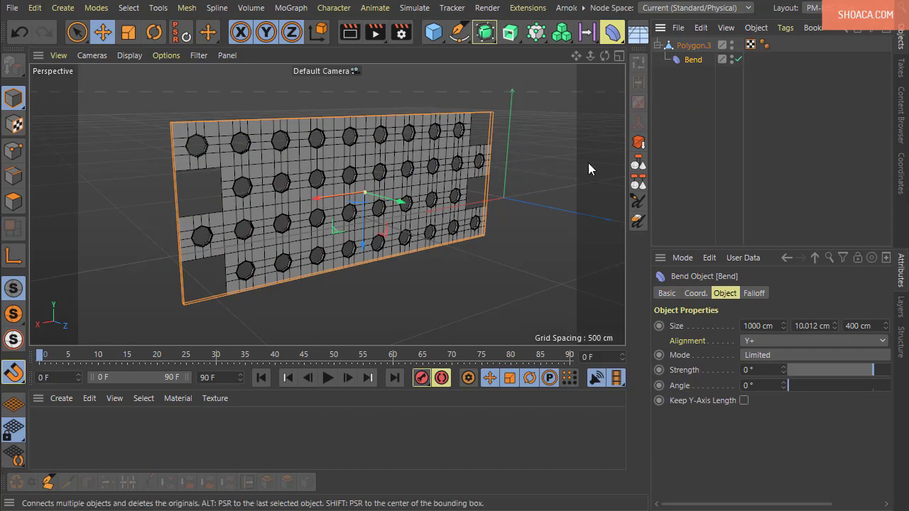
pyautogui.keyDown('alt'); pyautogui.moveTo(588, 163); pyautogui.dragTo(540, 288); pyautogui.keyUp('alt')
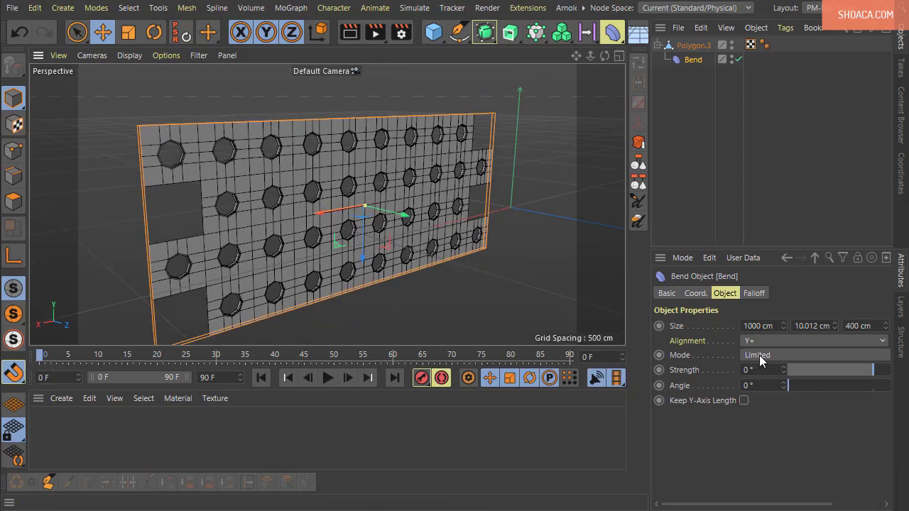
# Step: Try a Bend strength of -33° on the sheet and undo the change
pyautogui.moveTo(781, 368); pyautogui.dragTo(757, 368)
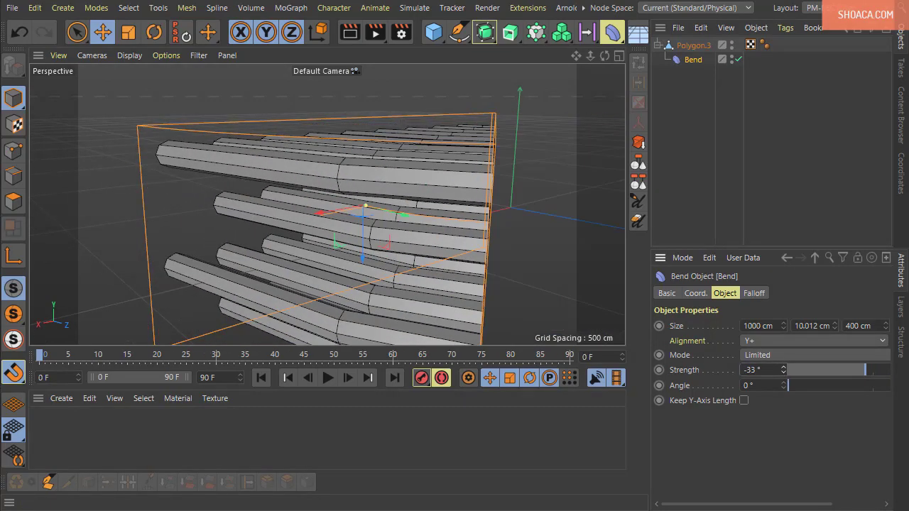
pyautogui.hotkey('ctrl', 'z')
pyautogui.keyDown('alt'); pyautogui.moveTo(513, 261); pyautogui.dragTo(488, 249); pyautogui.keyUp('alt')
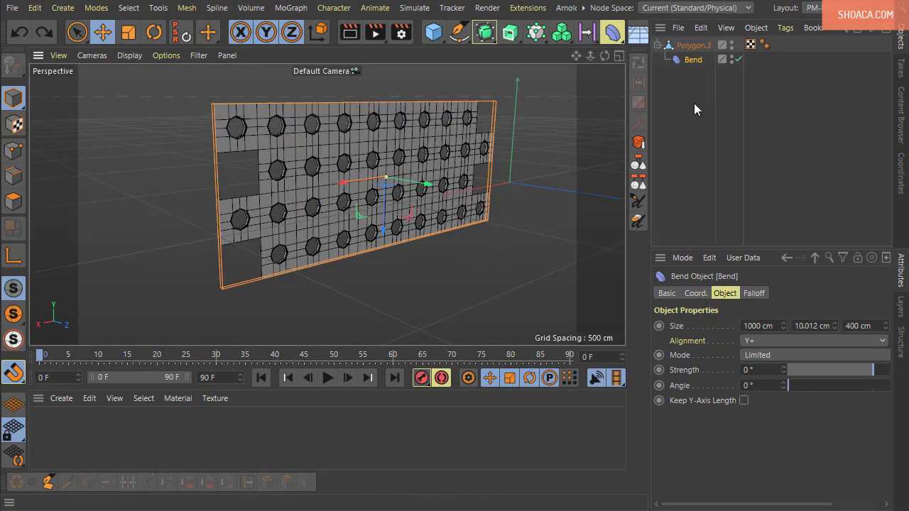
# Step: Set the Bend deformer's R.B rotation to 90° and open its object properties
pyautogui.click(695, 292)
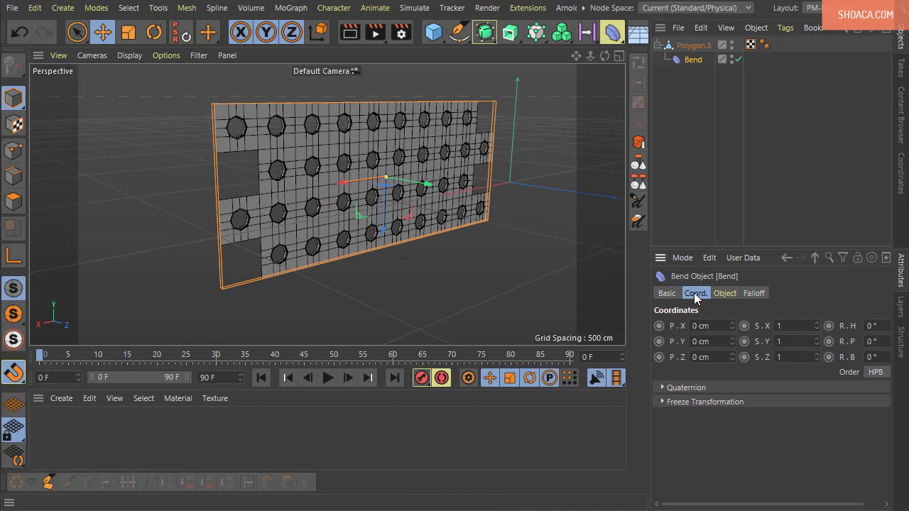
pyautogui.moveTo(826, 503); pyautogui.dragTo(878, 500)
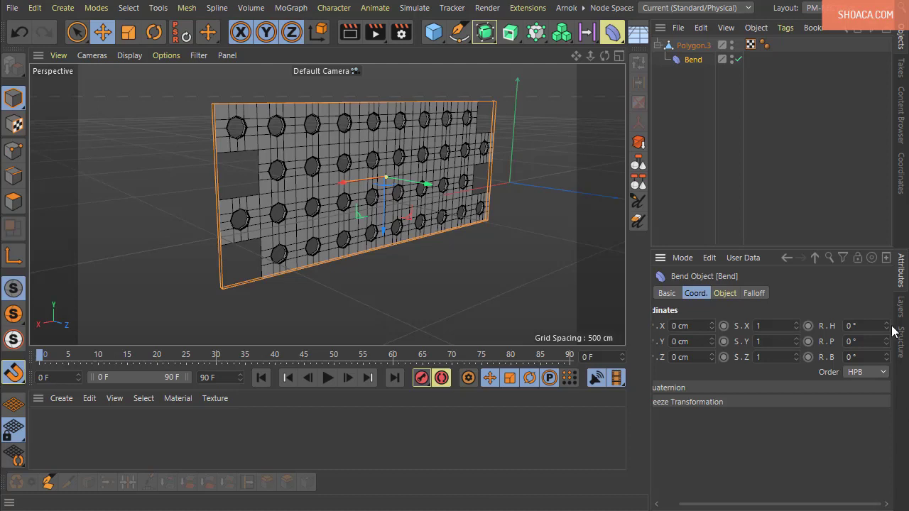
pyautogui.moveTo(886, 327); pyautogui.dragTo(887, 362)
pyautogui.hotkey('ctrl', 'z')
pyautogui.hotkey('ctrl', 'z')
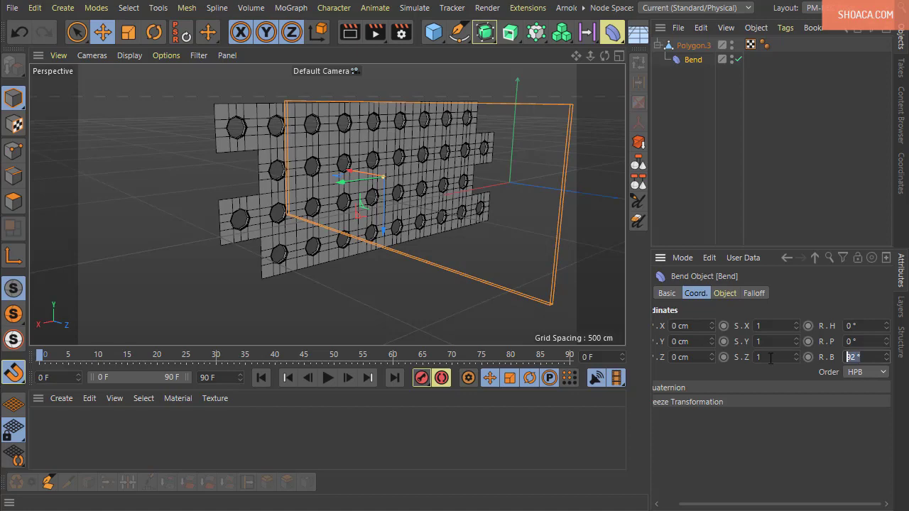
pyautogui.write('90')
pyautogui.press('Return')
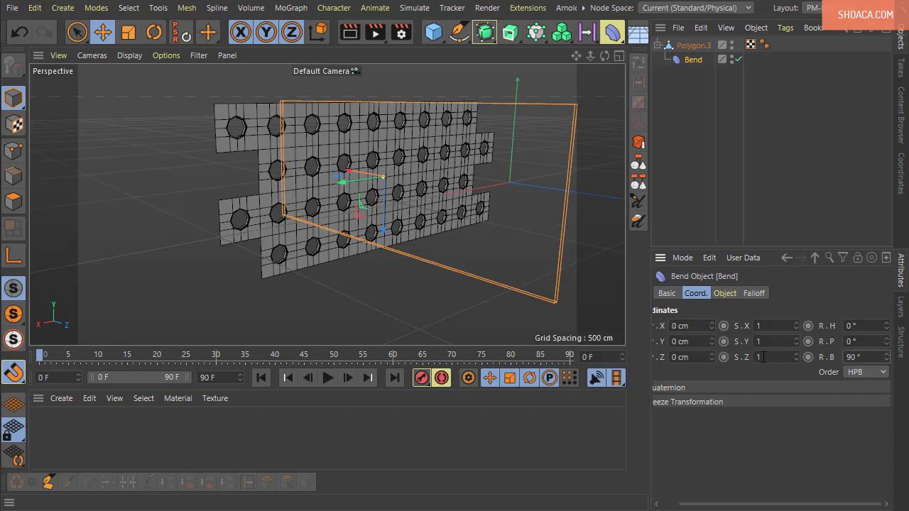
pyautogui.keyDown('alt'); pyautogui.moveTo(530, 253); pyautogui.dragTo(477, 316); pyautogui.keyUp('alt')
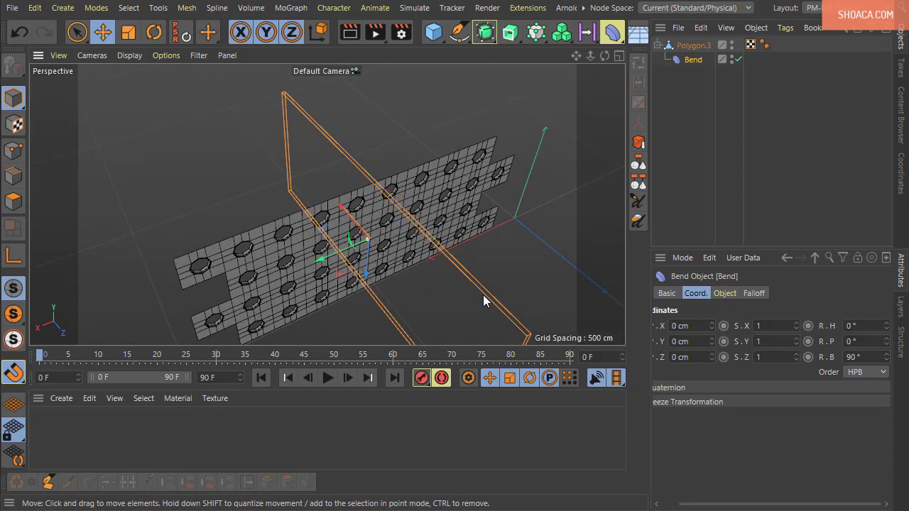
pyautogui.click(726, 293)
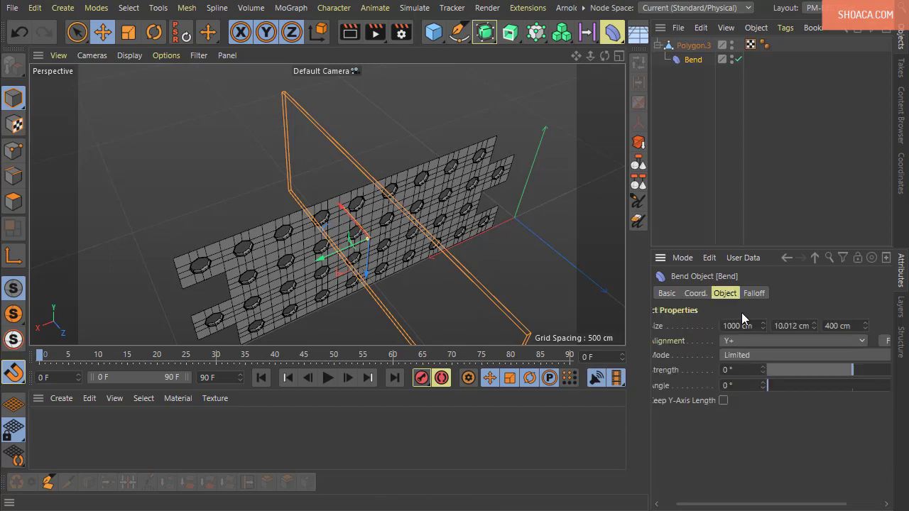
# Step: Set the Bend deformer's size to 5 cm, 1000 cm and 419 cm so that it encloses the perforated sheet
pyautogui.click(747, 325)
pyautogui.write('5')
pyautogui.press('Tab')
pyautogui.write('1')
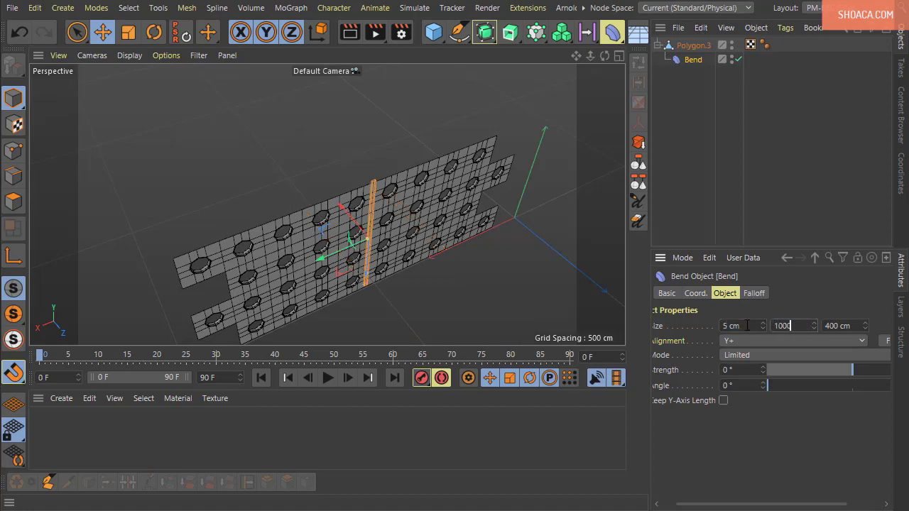
pyautogui.write('000')
pyautogui.press('Tab')
pyautogui.write('700')
pyautogui.press('Return')
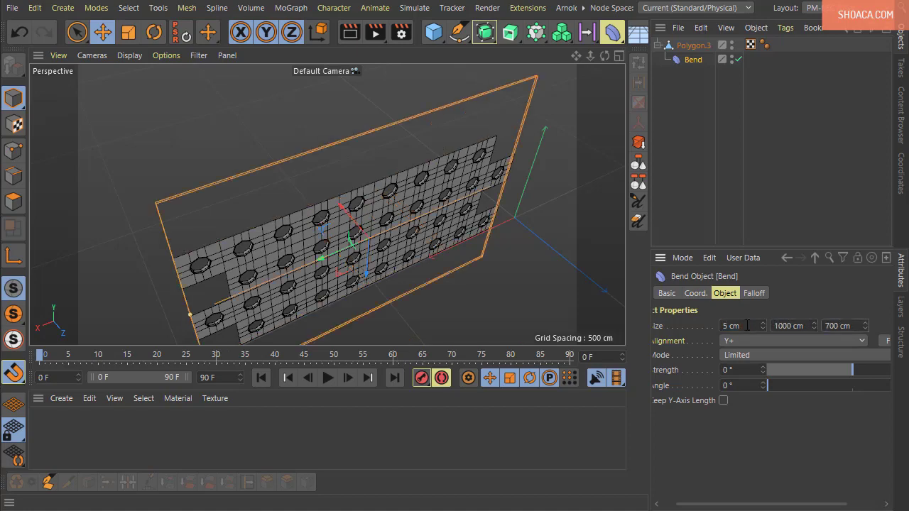
pyautogui.keyDown('alt'); pyautogui.moveTo(604, 267); pyautogui.dragTo(493, 206); pyautogui.keyUp('alt')
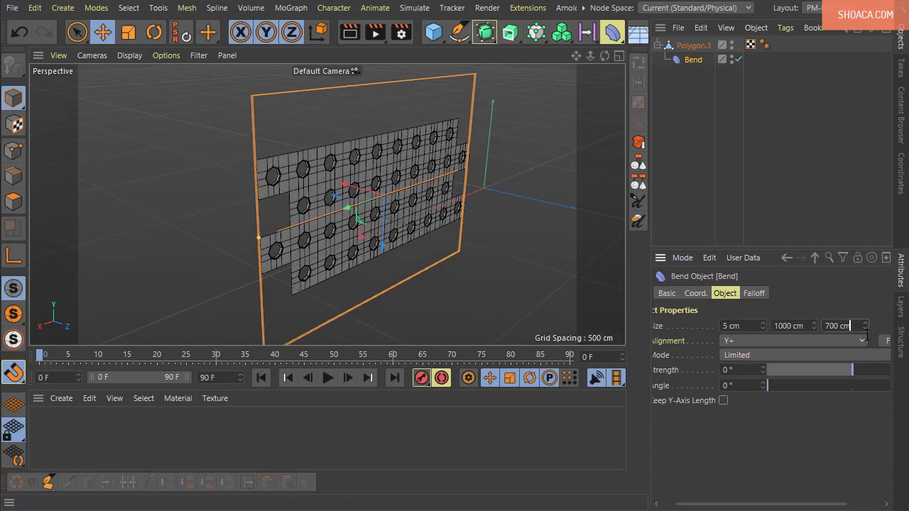
pyautogui.moveTo(867, 330); pyautogui.dragTo(868, 377)
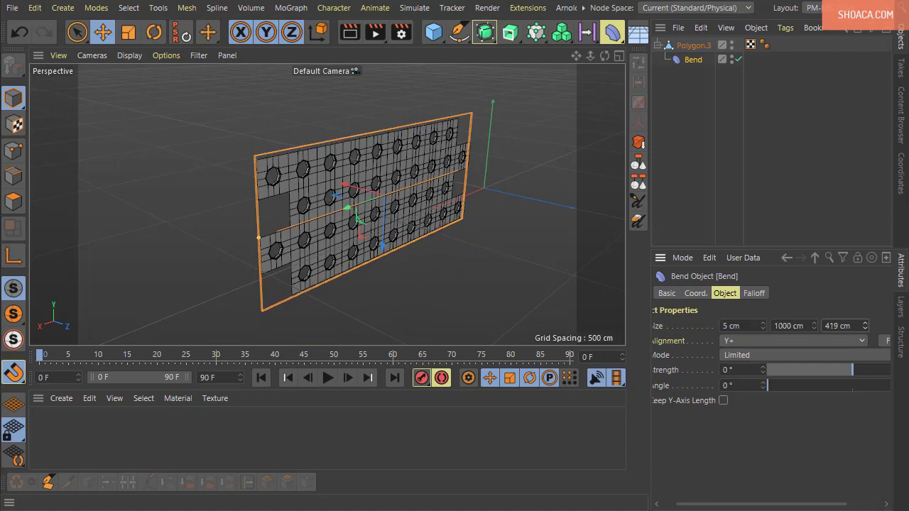
# Step: Roll the sheet into a closed cylinder by setting the Bend strength to 400°
pyautogui.keyDown('alt'); pyautogui.moveTo(403, 241); pyautogui.dragTo(482, 254); pyautogui.keyUp('alt')
pyautogui.moveTo(763, 369); pyautogui.dragTo(724, 375)
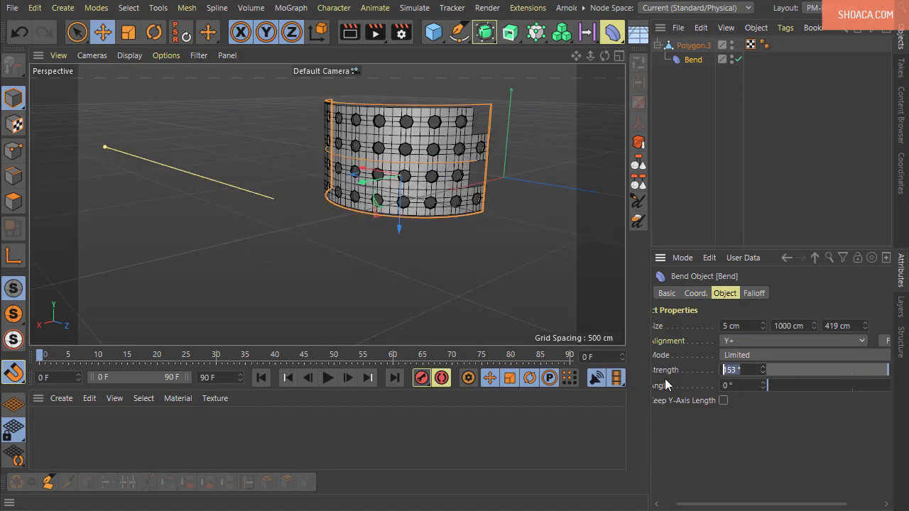
pyautogui.write('400')
pyautogui.press('Return')
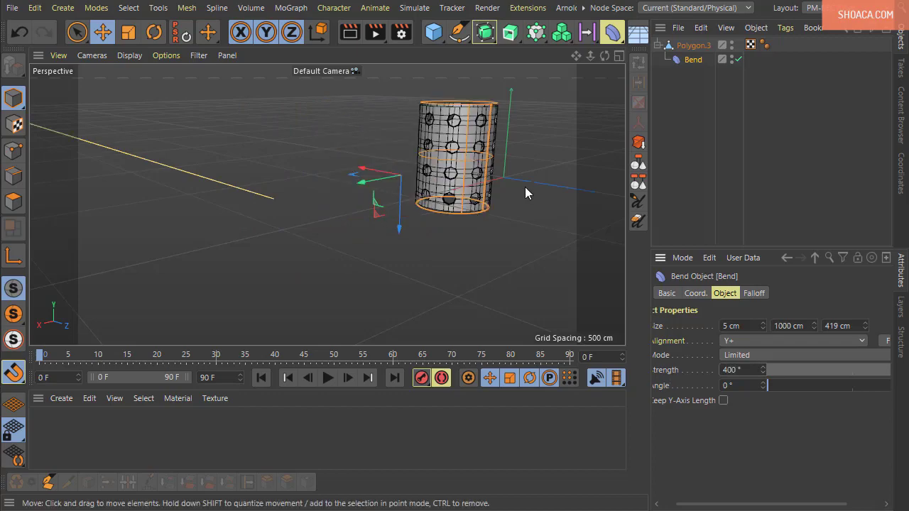
pyautogui.keyDown('alt'); pyautogui.moveTo(525, 186); pyautogui.dragTo(529, 260); pyautogui.keyUp('alt')
pyautogui.scroll(6, 434, 250)
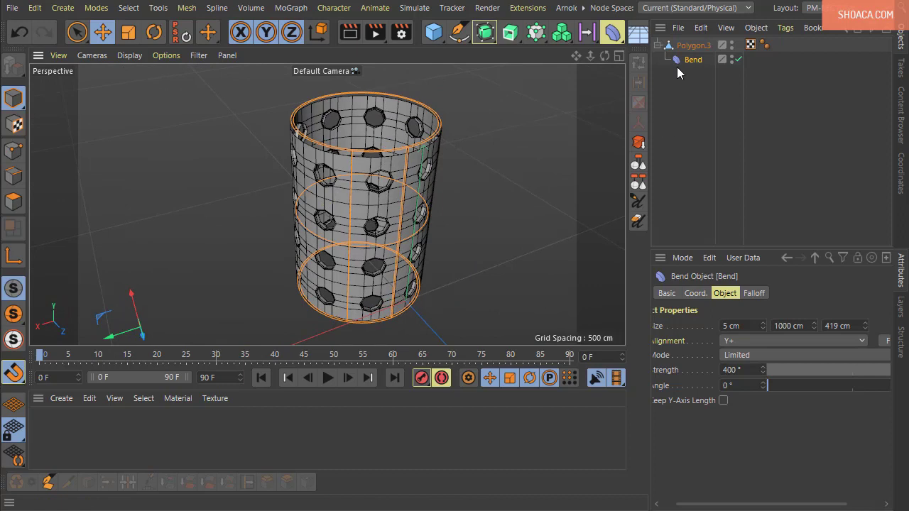
# Step: Duplicate the bent sheet together with its Bend deformer and hide the copy in the editor and renderer
pyautogui.click(657, 44)
pyautogui.click(689, 45)
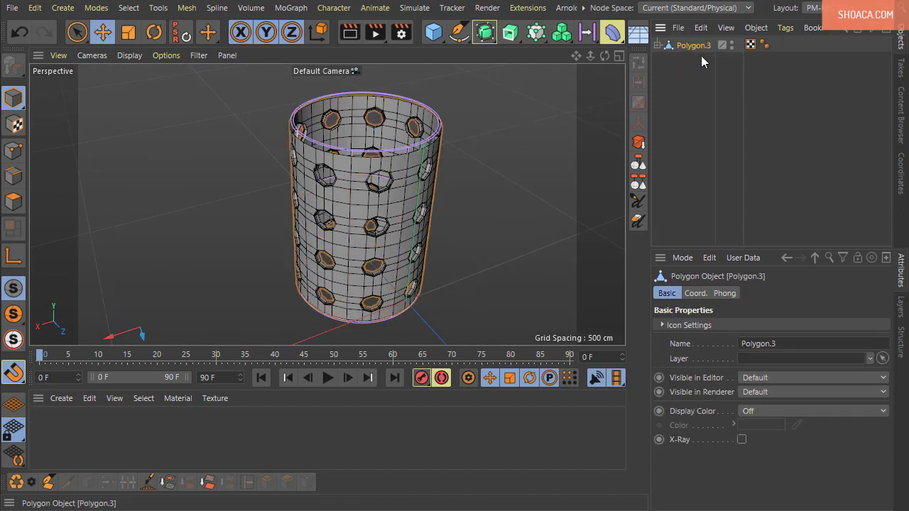
pyautogui.keyDown('ctrl'); pyautogui.moveTo(695, 47); pyautogui.dragTo(699, 98); pyautogui.keyUp('ctrl')
pyautogui.click(657, 59)
pyautogui.click(657, 59)
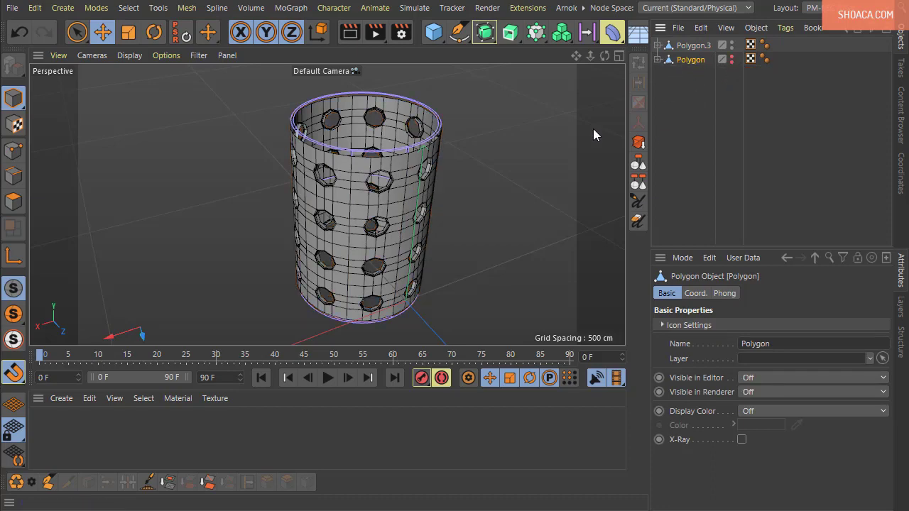
# Step: Try Current State to Object on the Bend deformer alone and delete the object it produces
pyautogui.keyDown('alt'); pyautogui.moveTo(496, 186); pyautogui.dragTo(462, 159); pyautogui.keyUp('alt')
pyautogui.keyDown('alt'); pyautogui.moveTo(449, 184); pyautogui.dragTo(442, 176, button='middle'); pyautogui.keyUp('alt')
pyautogui.scroll(3, 440, 175)
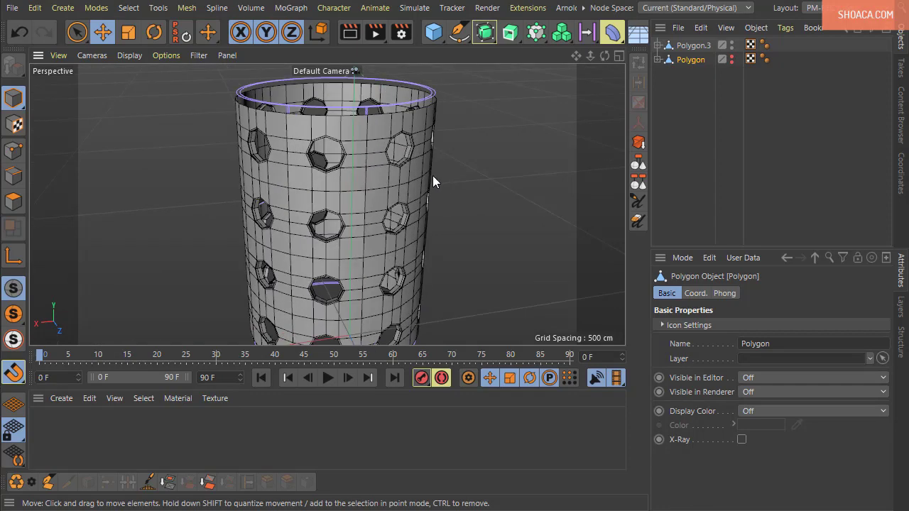
pyautogui.keyDown('alt'); pyautogui.moveTo(432, 175); pyautogui.dragTo(427, 204); pyautogui.keyUp('alt')
pyautogui.keyDown('alt'); pyautogui.moveTo(427, 204); pyautogui.dragTo(427, 217, button='middle'); pyautogui.keyUp('alt')
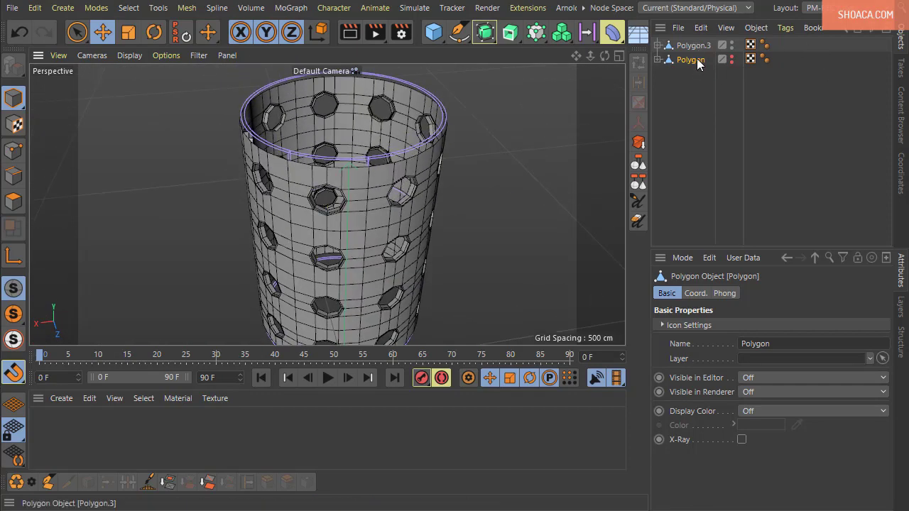
pyautogui.click(657, 46)
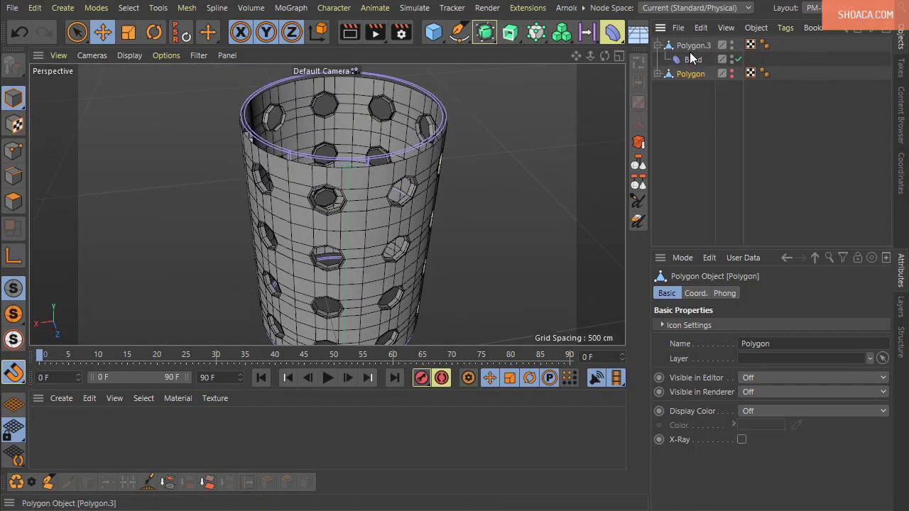
pyautogui.click(687, 59)
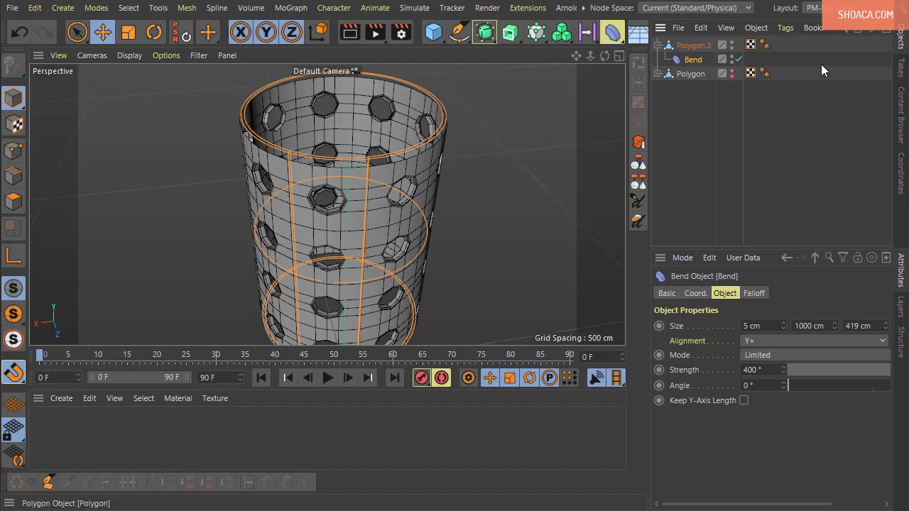
pyautogui.click(757, 28)
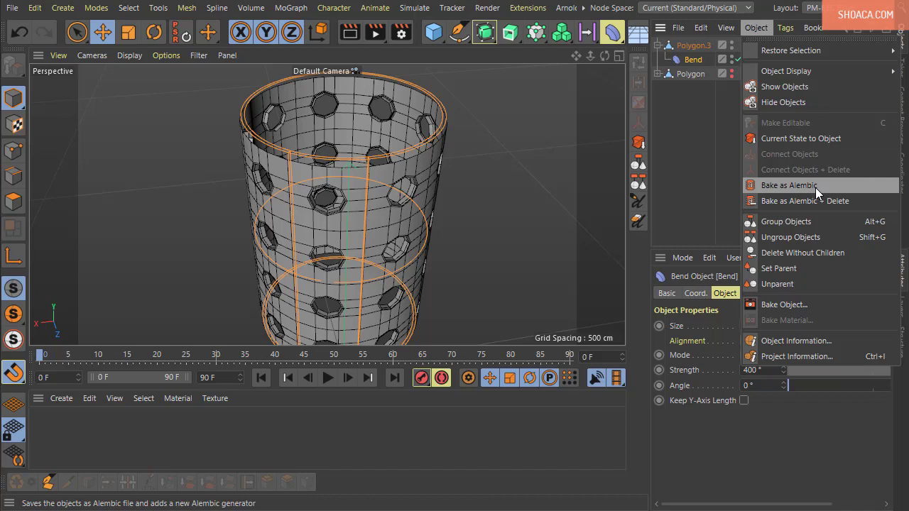
pyautogui.click(805, 138)
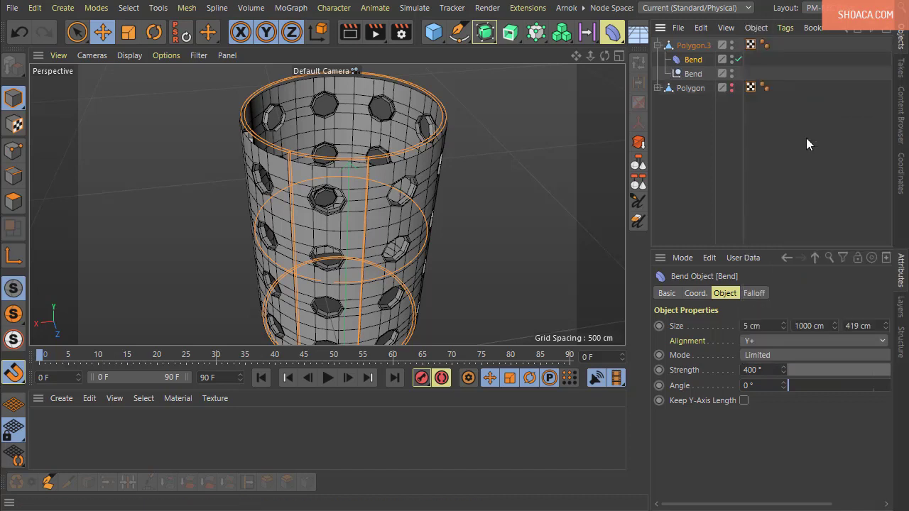
pyautogui.click(699, 72)
pyautogui.press('Delete')
# Step: Bake the bent sheet with Current State to Object, placing the new mesh last in the hierarchy and hiding the original
pyautogui.click(695, 48)
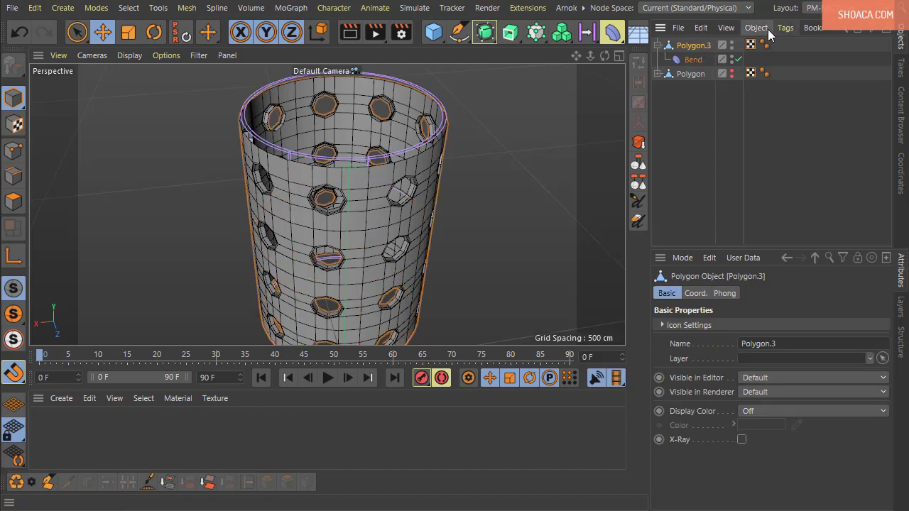
pyautogui.click(767, 29)
pyautogui.click(797, 140)
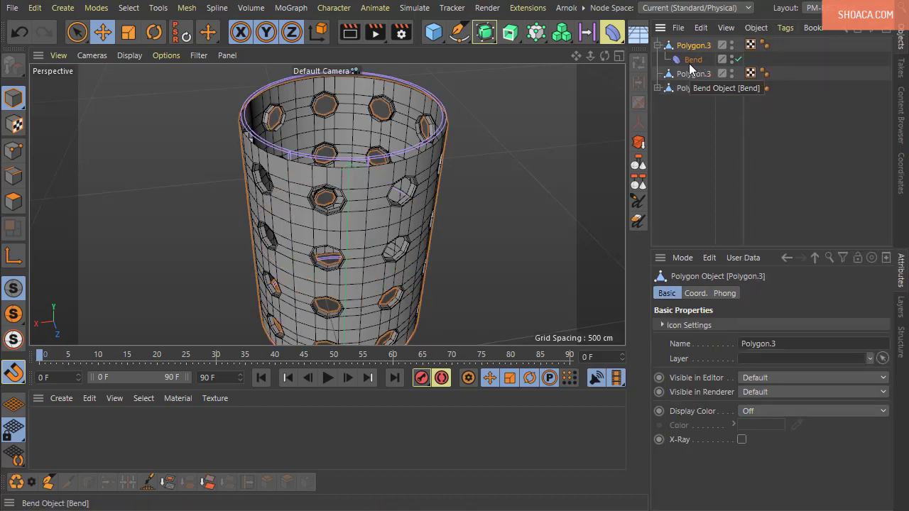
pyautogui.moveTo(692, 74); pyautogui.dragTo(699, 113)
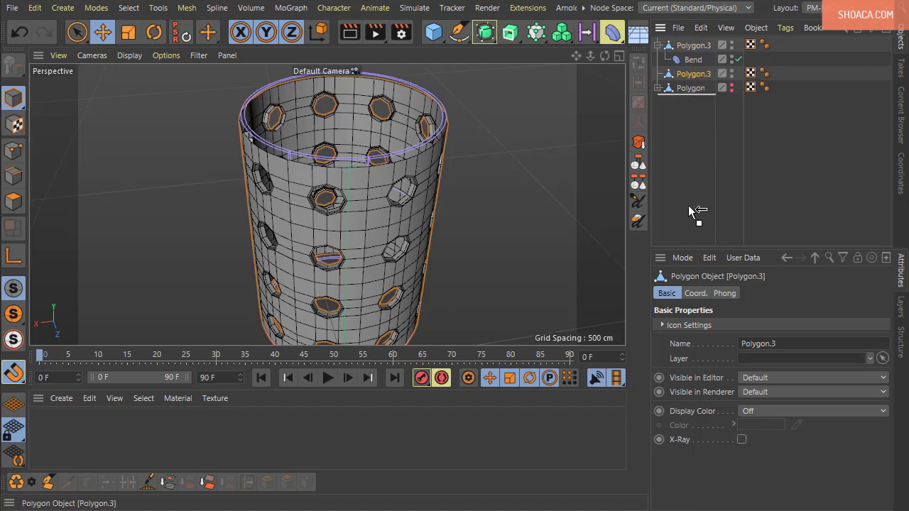
pyautogui.moveTo(697, 211); pyautogui.dragTo(687, 193)
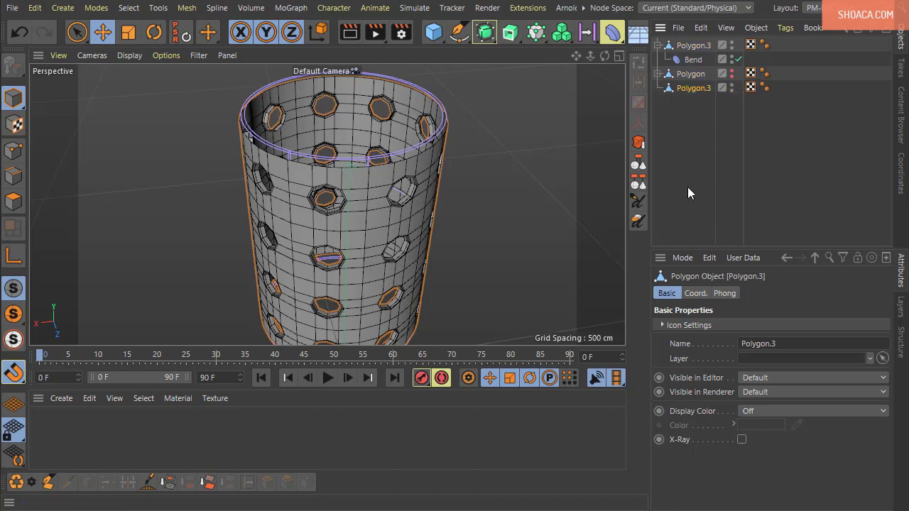
pyautogui.click(732, 44)
pyautogui.click(657, 45)
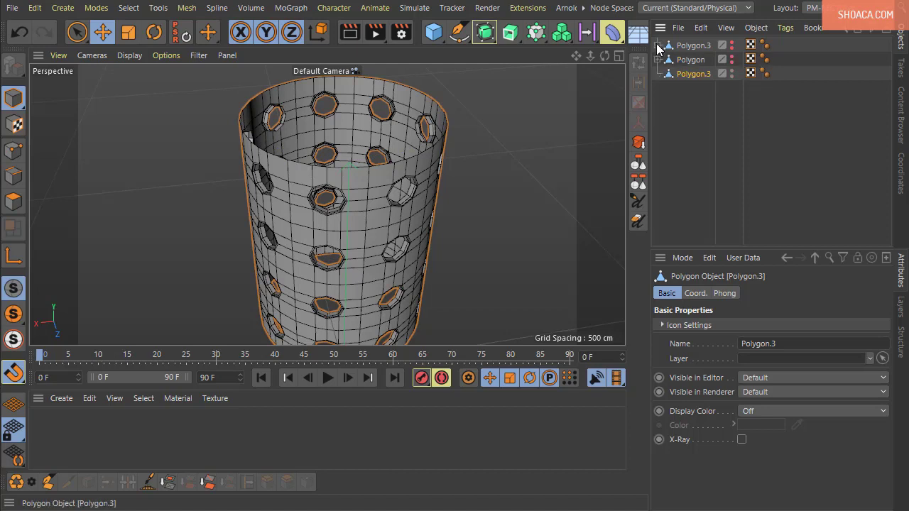
pyautogui.click(693, 45)
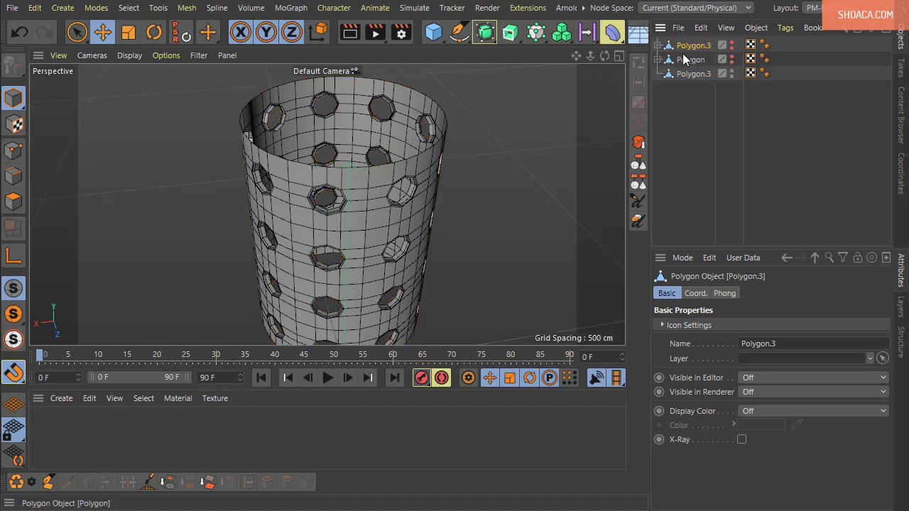
pyautogui.click(691, 75)
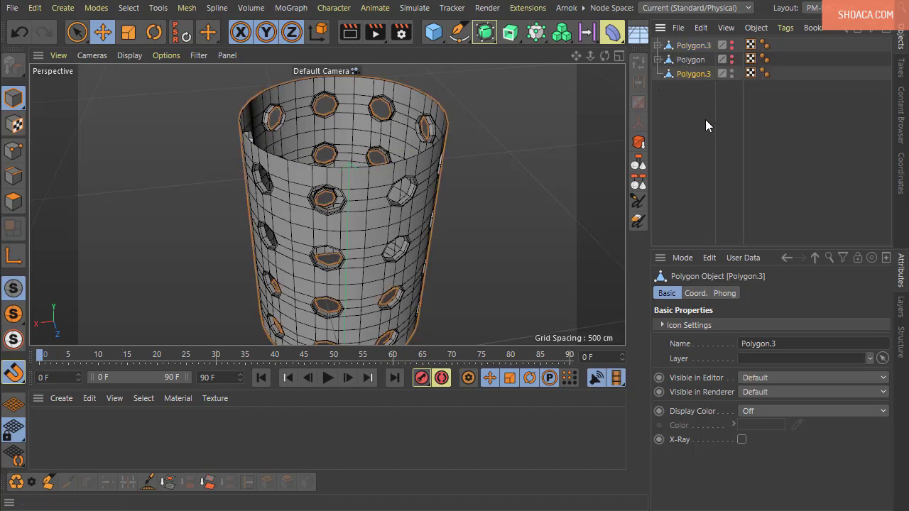
pyautogui.click(690, 61)
pyautogui.click(686, 75)
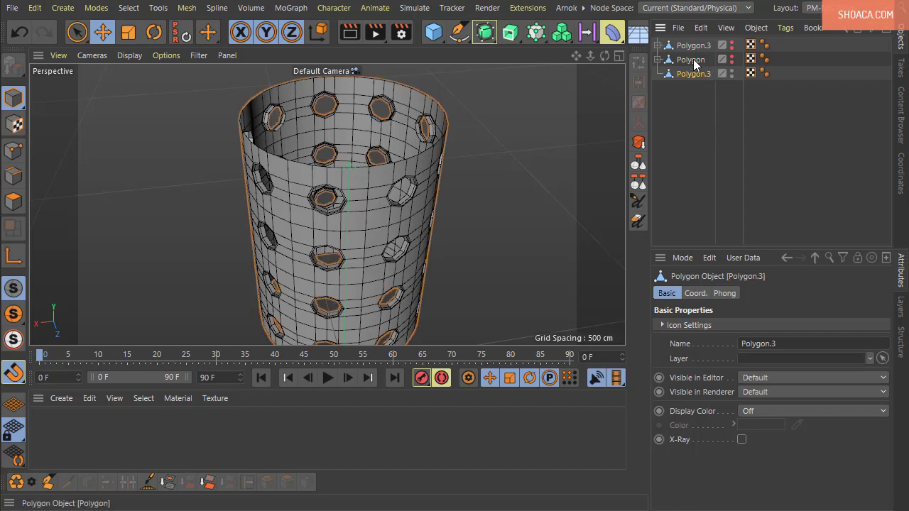
pyautogui.click(692, 45)
pyautogui.keyDown('ctrl'); pyautogui.click(692, 61); pyautogui.keyUp('ctrl')
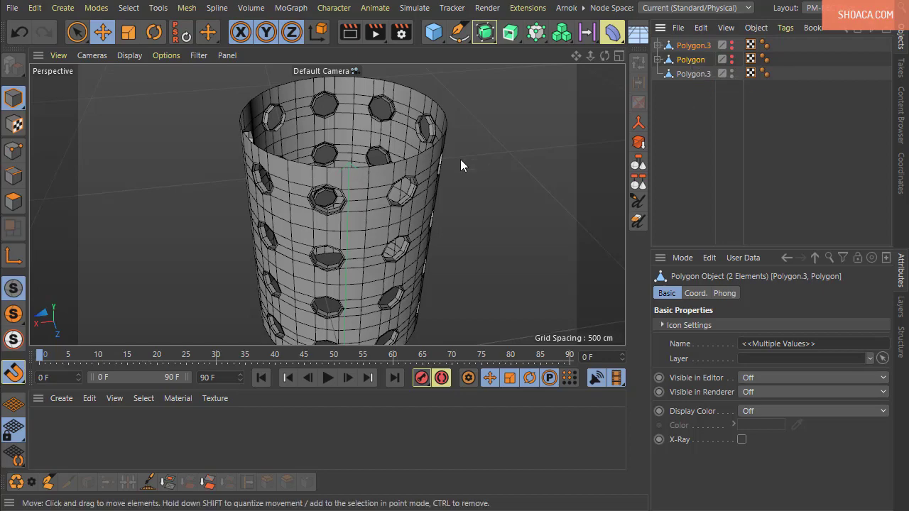
pyautogui.keyDown('alt'); pyautogui.moveTo(460, 159); pyautogui.dragTo(458, 237); pyautogui.keyUp('alt')
# Step: Center the baked cylinder's axis on its geometry with Center Axis to
pyautogui.click(692, 73)
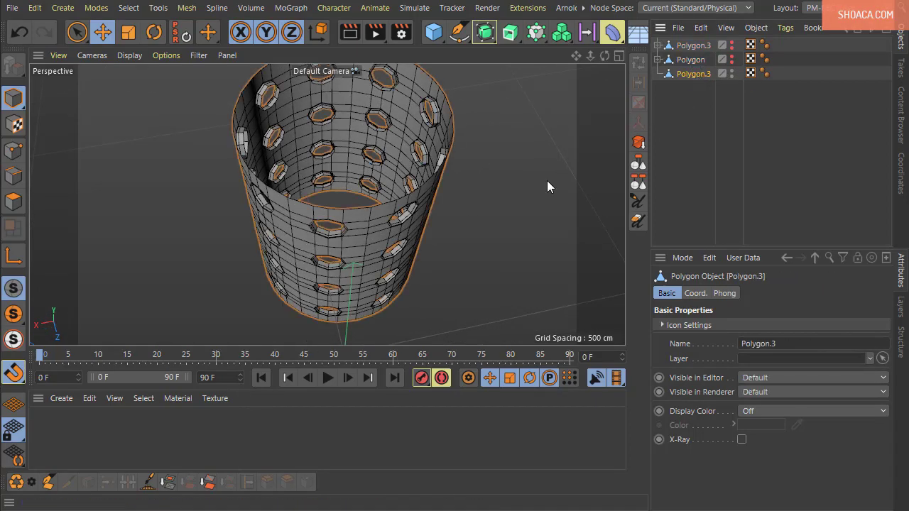
pyautogui.keyDown('alt'); pyautogui.moveTo(547, 186); pyautogui.dragTo(414, 235); pyautogui.keyUp('alt')
pyautogui.scroll(3, 401, 229)
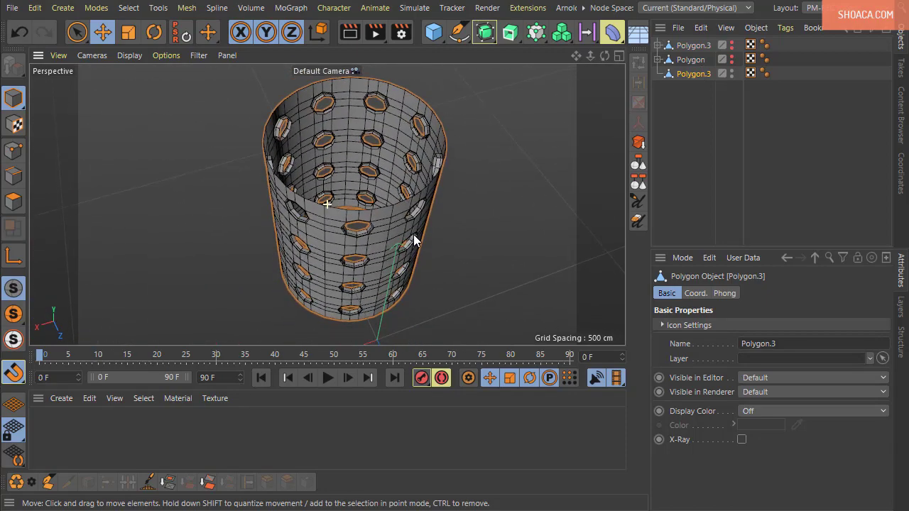
pyautogui.scroll(-6, 409, 237)
pyautogui.keyDown('alt'); pyautogui.moveTo(354, 241); pyautogui.dragTo(338, 271, button='middle'); pyautogui.keyUp('alt')
pyautogui.scroll(5, 345, 270)
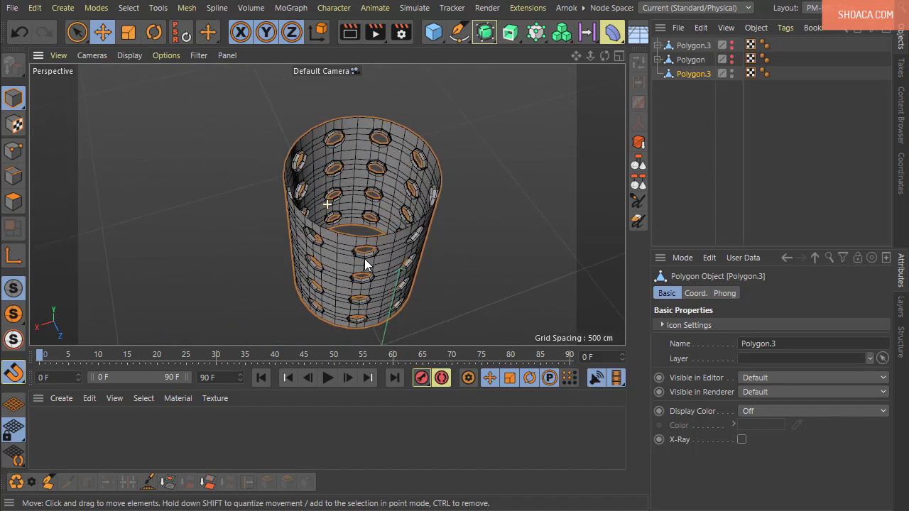
pyautogui.keyDown('alt'); pyautogui.moveTo(364, 258); pyautogui.dragTo(347, 270); pyautogui.keyUp('alt')
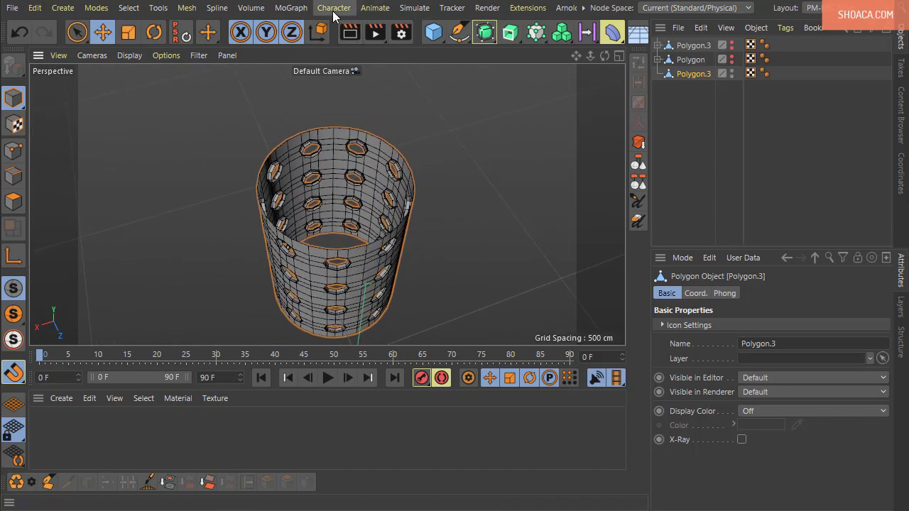
pyautogui.click(187, 8)
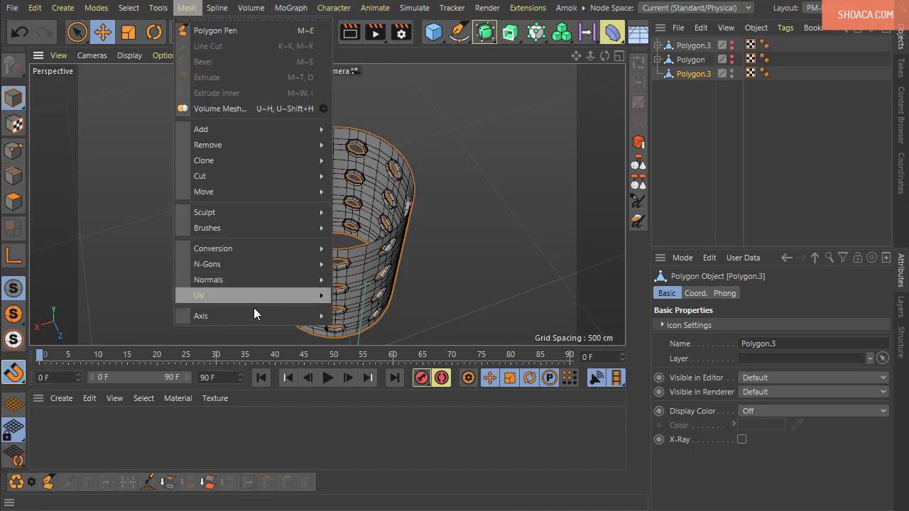
pyautogui.moveTo(250, 319)
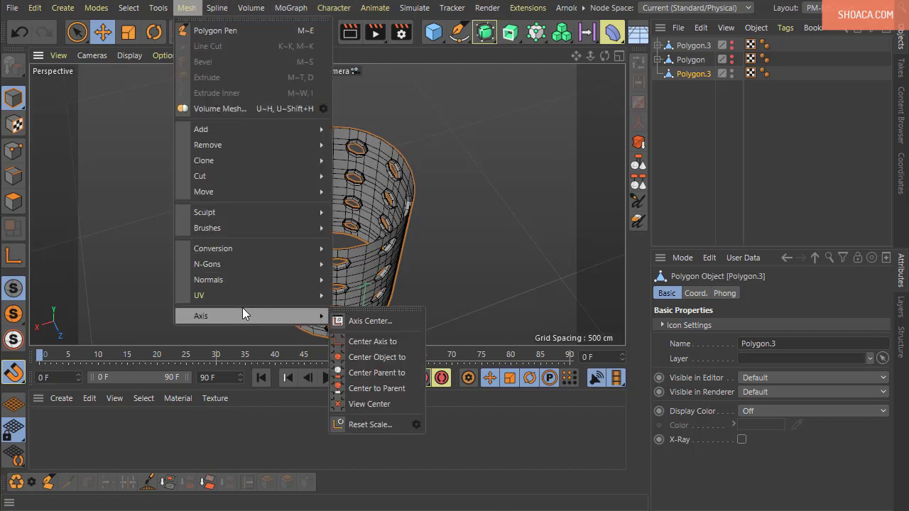
pyautogui.click(352, 346)
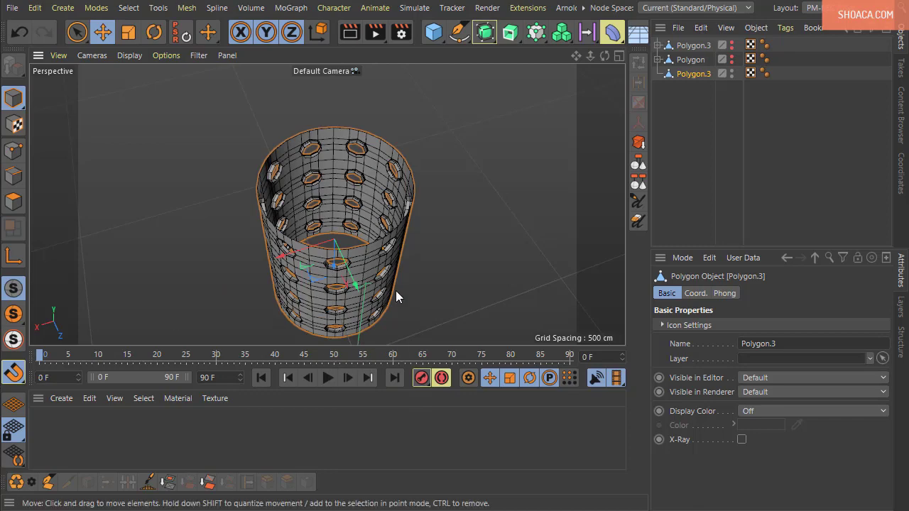
# Step: Select all points of the baked cylinder and merge the duplicate ones with Optimize
pyautogui.keyDown('alt'); pyautogui.moveTo(396, 290); pyautogui.dragTo(399, 258); pyautogui.keyUp('alt')
pyautogui.scroll(1, 400, 280)
pyautogui.scroll(2, 390, 261)
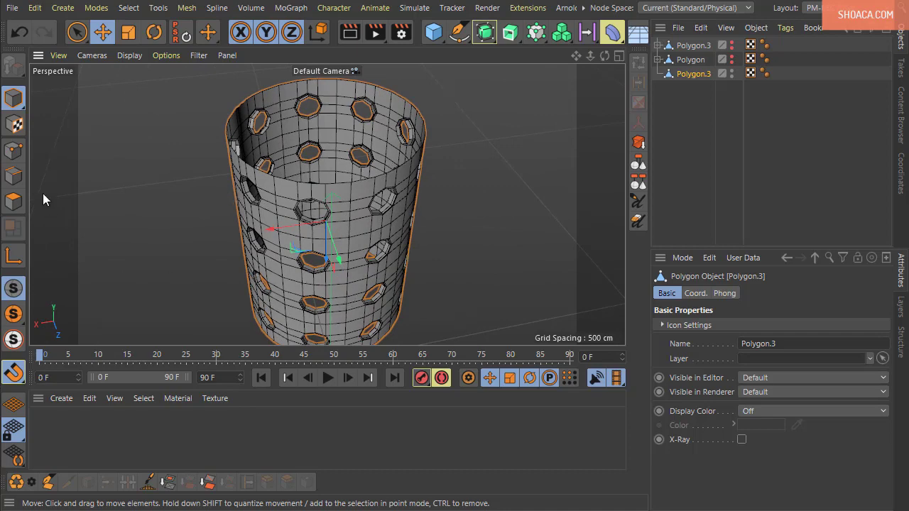
pyautogui.click(13, 151)
pyautogui.click(138, 177)
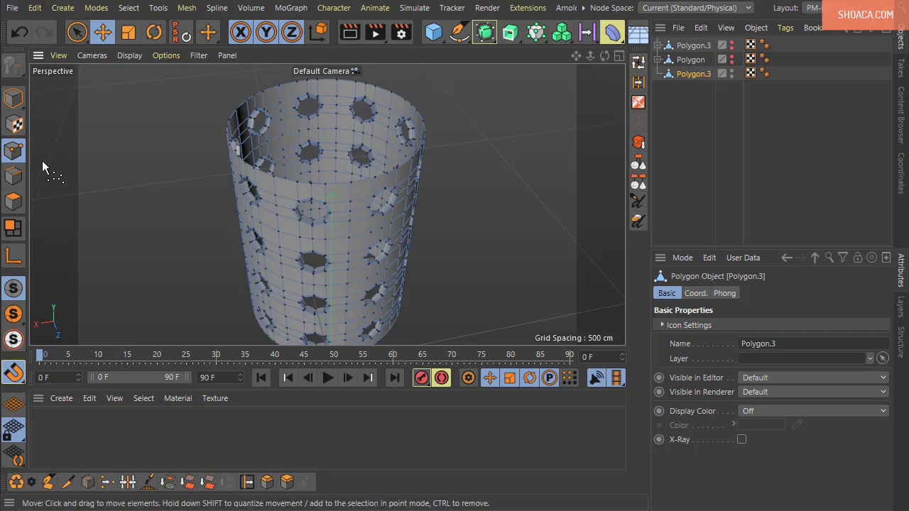
pyautogui.hotkey('ctrl', 'a')
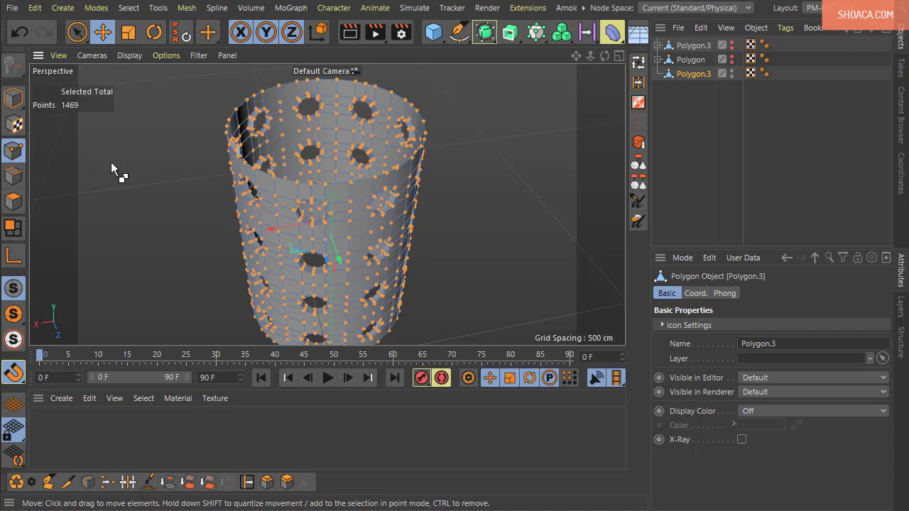
pyautogui.rightClick(198, 68)
pyautogui.click(230, 487)
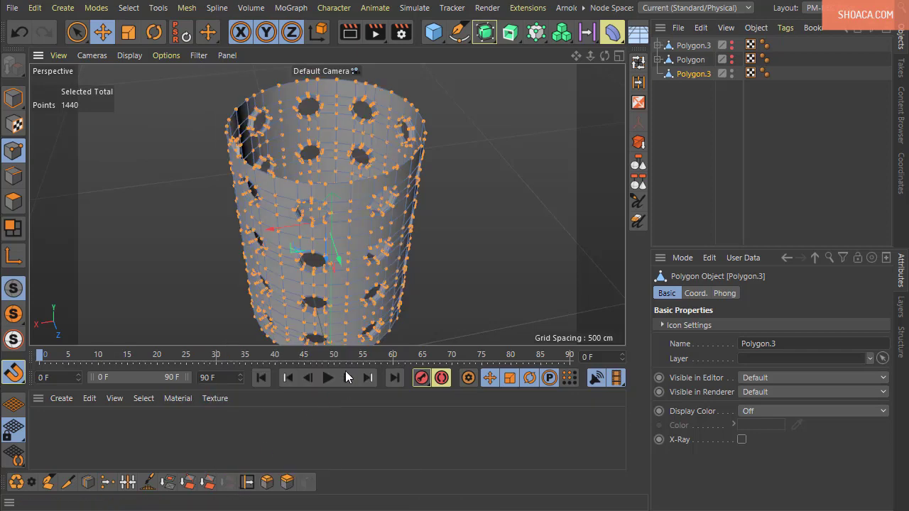
# Step: Switch from points to polygons on the baked cylinder and select all of its polygons
pyautogui.click(496, 256)
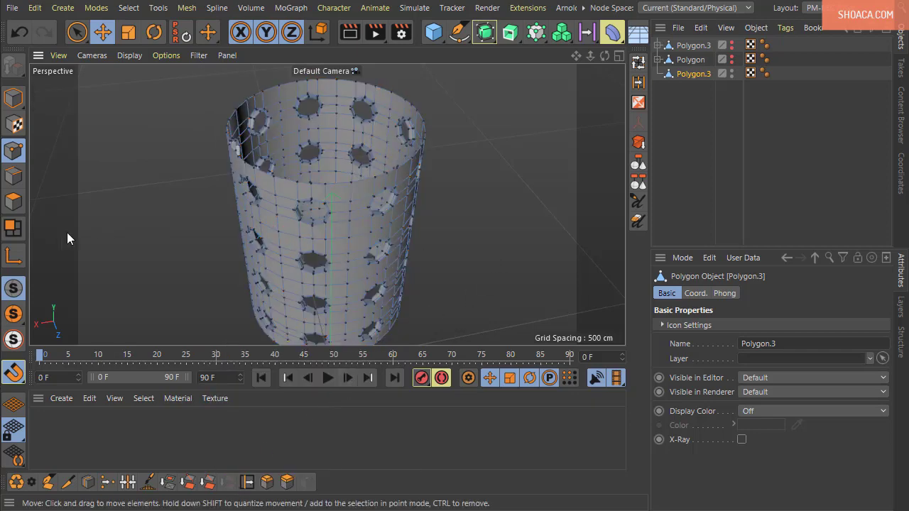
pyautogui.click(13, 205)
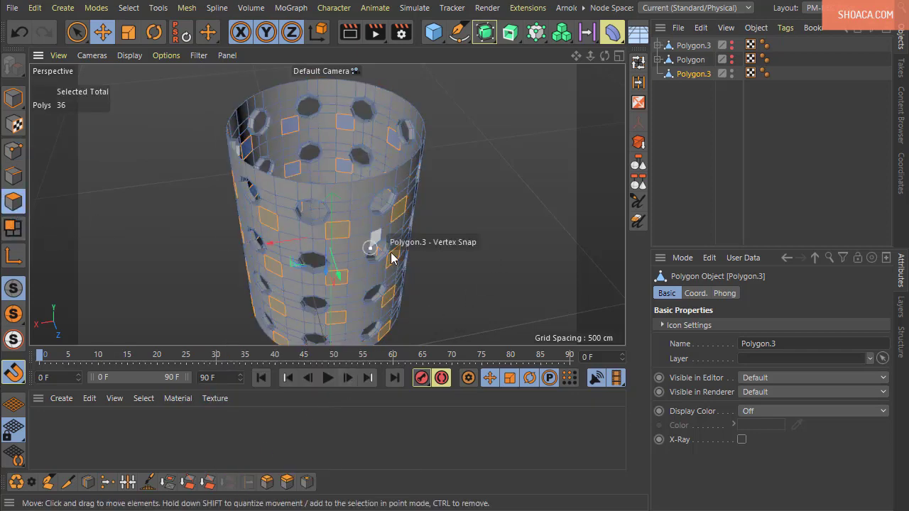
pyautogui.click(477, 269)
pyautogui.hotkey('ctrl', 'z')
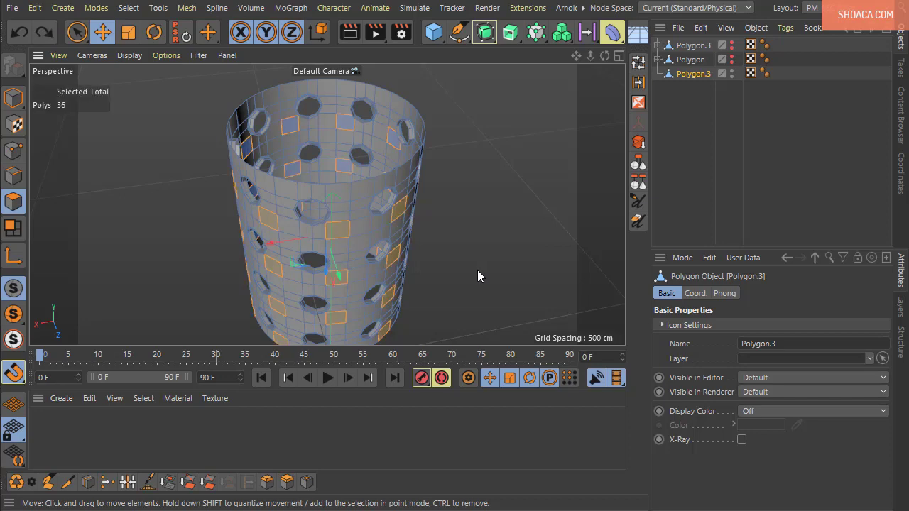
pyautogui.keyDown('alt'); pyautogui.moveTo(477, 270); pyautogui.dragTo(385, 173); pyautogui.keyUp('alt')
pyautogui.scroll(4, 419, 262)
pyautogui.scroll(-3, 419, 309)
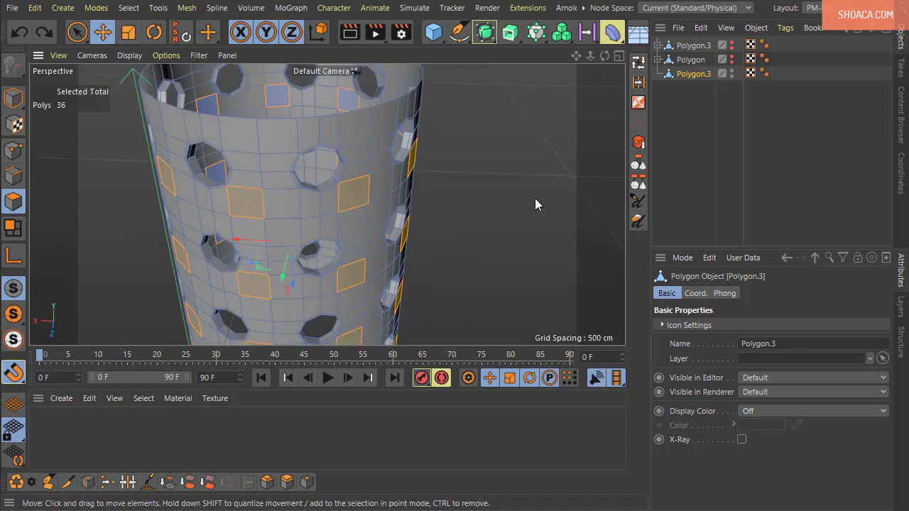
pyautogui.keyDown('alt'); pyautogui.moveTo(534, 202); pyautogui.dragTo(488, 243); pyautogui.keyUp('alt')
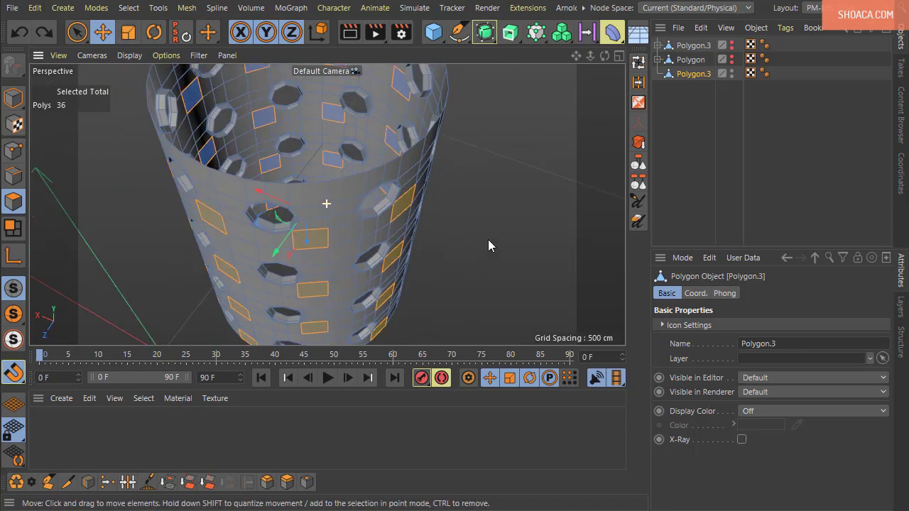
pyautogui.click(96, 8)
pyautogui.moveTo(142, 31)
pyautogui.click(302, 36)
pyautogui.keyDown('alt'); pyautogui.moveTo(561, 279); pyautogui.dragTo(376, 273); pyautogui.keyUp('alt')
pyautogui.hotkey('ctrl', 'a')
# Step: Extrude all polygons of the baked cylinder with a 4 cm offset to thicken its wall
pyautogui.rightClick(415, 164)
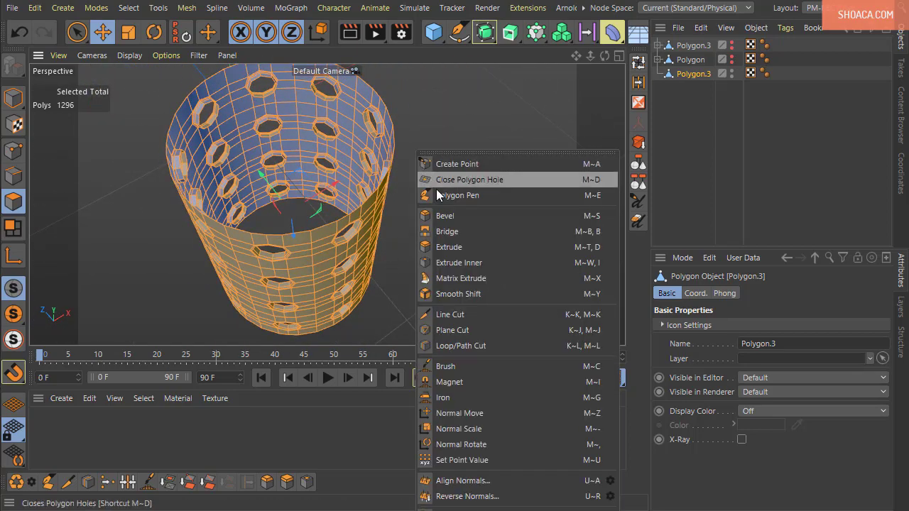
pyautogui.click(454, 247)
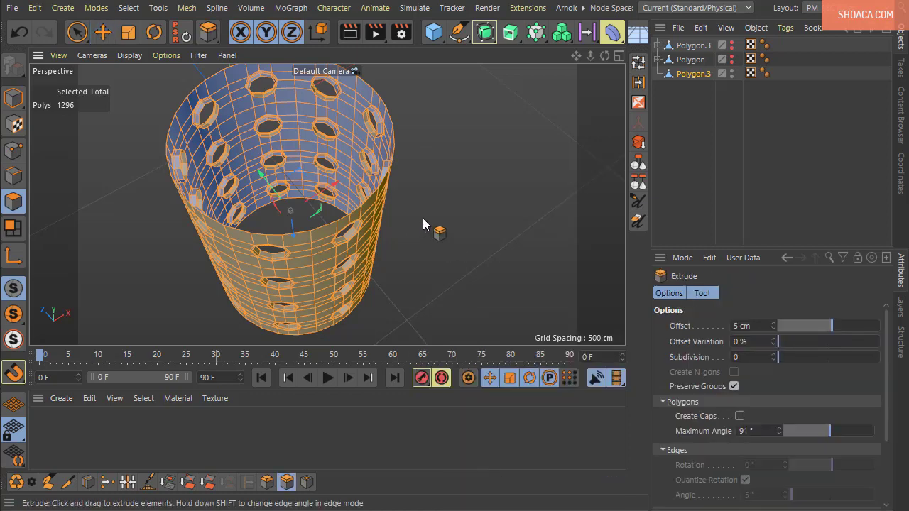
pyautogui.moveTo(423, 217); pyautogui.dragTo(445, 218)
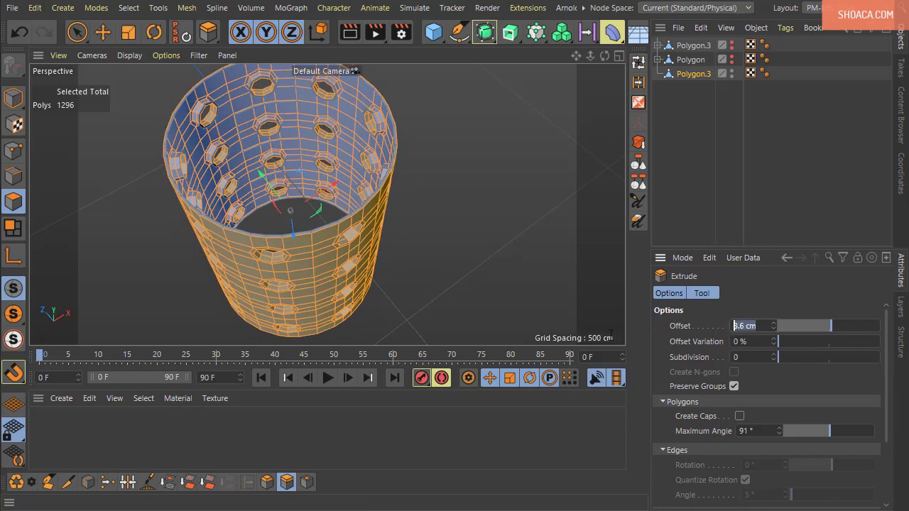
pyautogui.write('4')
pyautogui.press('Return')
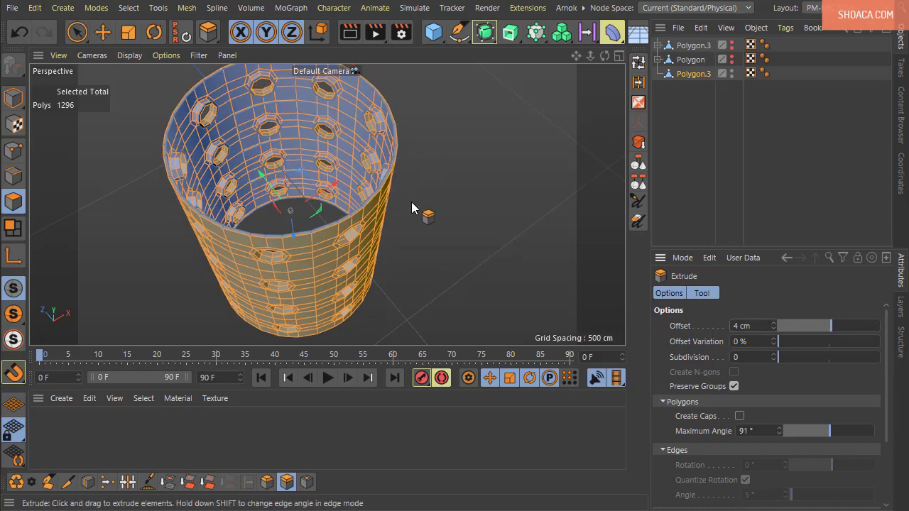
pyautogui.keyDown('alt'); pyautogui.moveTo(411, 202); pyautogui.dragTo(230, 167); pyautogui.keyUp('alt')
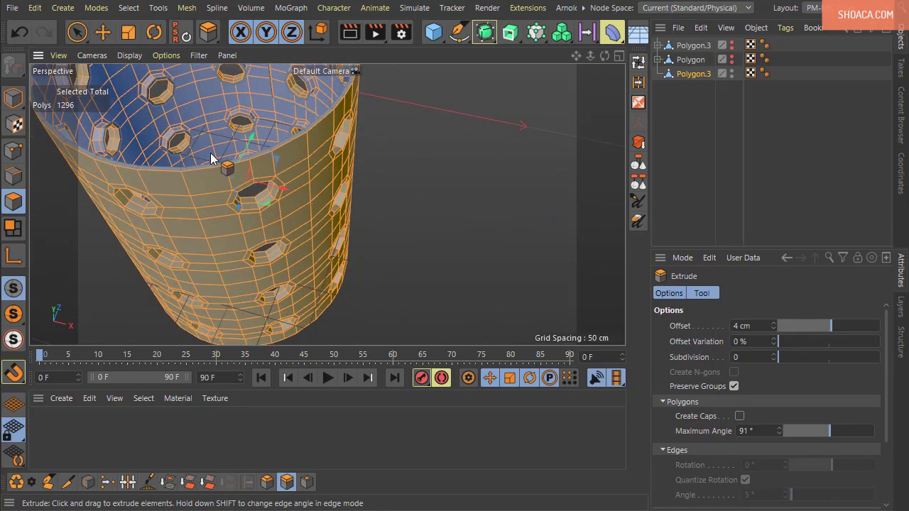
# Step: Place the thickened cylinder under a Subdivision Surface as its parent
pyautogui.click(13, 175)
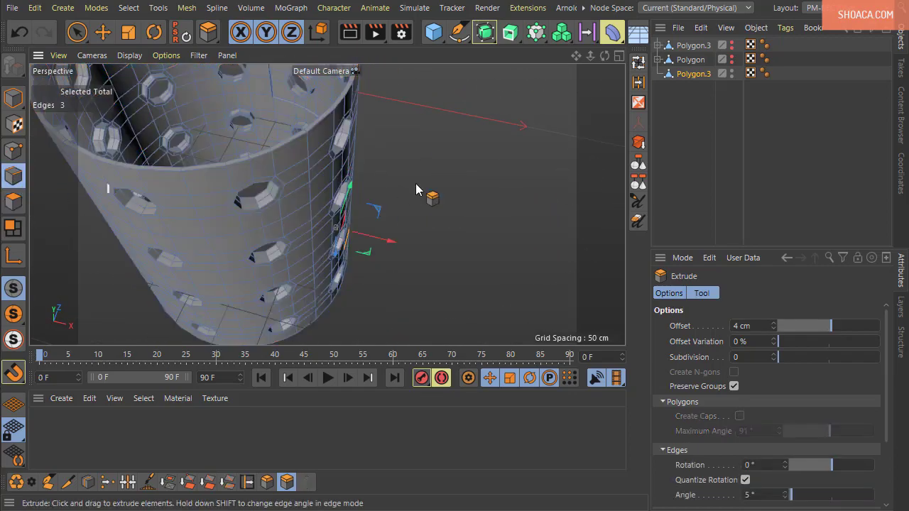
pyautogui.keyDown('alt'); pyautogui.moveTo(415, 183); pyautogui.dragTo(482, 234); pyautogui.keyUp('alt')
pyautogui.scroll(-3, 436, 142)
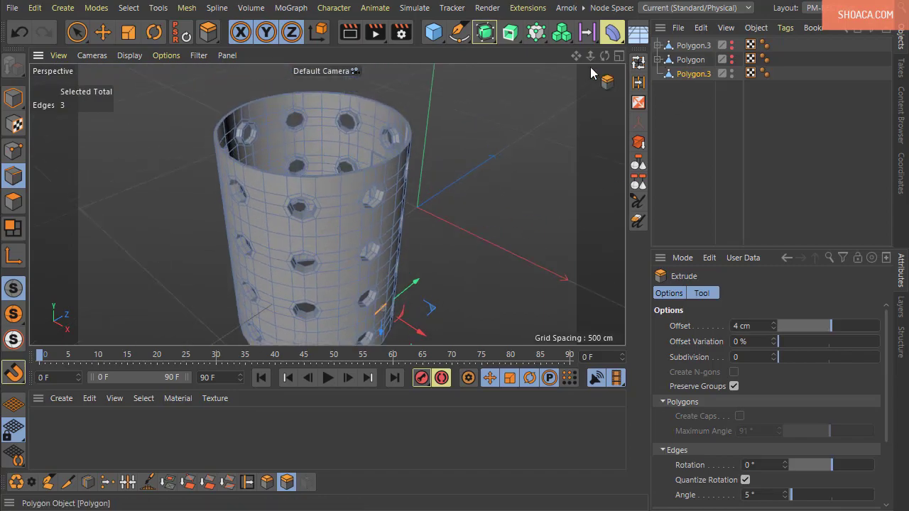
pyautogui.keyDown('alt'); pyautogui.click(485, 32); pyautogui.keyUp('alt')
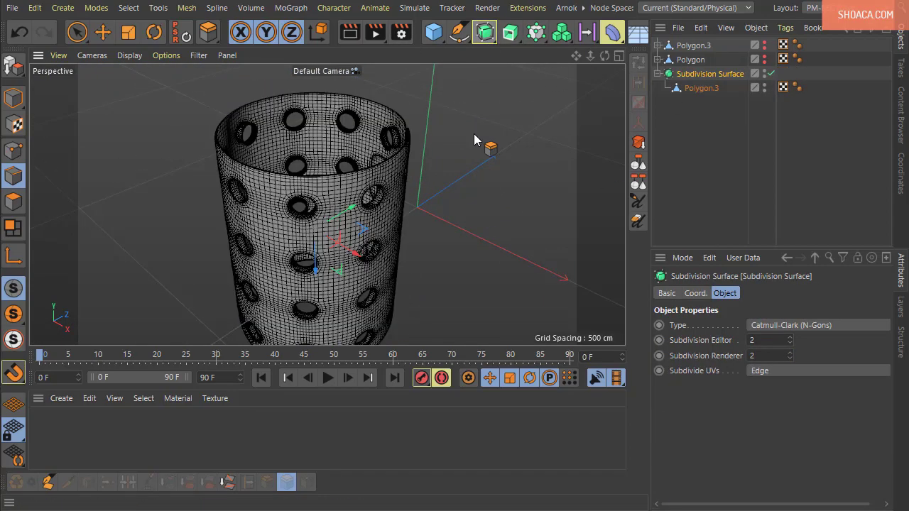
# Step: Examine the smoothed cylinder's rim, holes and seam from several angles, inside and outside, for gaps
pyautogui.keyDown('alt'); pyautogui.moveTo(473, 135); pyautogui.dragTo(419, 91); pyautogui.keyUp('alt')
pyautogui.scroll(-2, 469, 136)
pyautogui.keyDown('alt'); pyautogui.moveTo(469, 136); pyautogui.dragTo(402, 217); pyautogui.keyUp('alt')
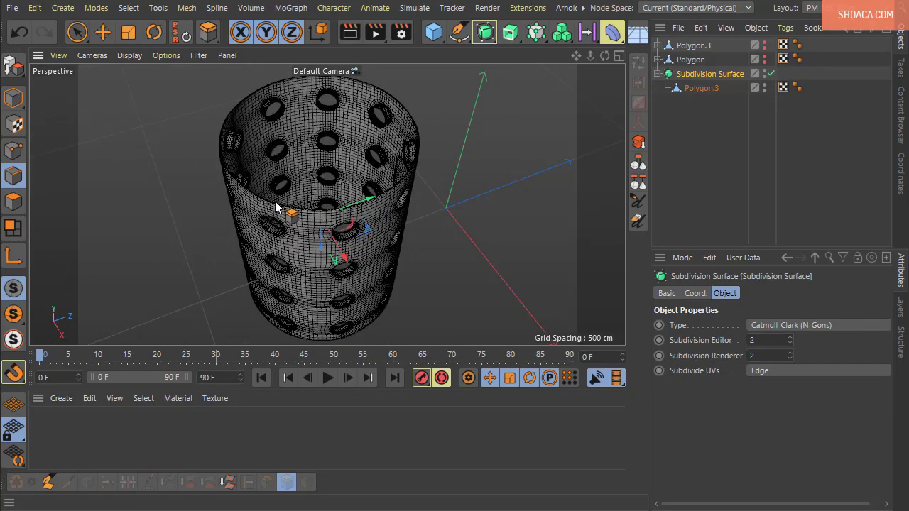
pyautogui.scroll(6, 315, 213)
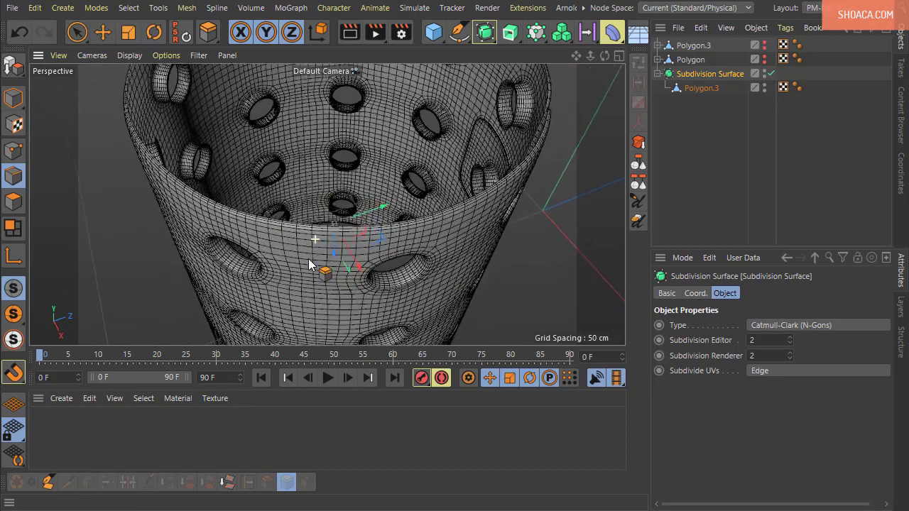
pyautogui.keyDown('alt'); pyautogui.moveTo(309, 259); pyautogui.dragTo(287, 232); pyautogui.keyUp('alt')
pyautogui.keyDown('alt'); pyautogui.moveTo(380, 282); pyautogui.dragTo(408, 343); pyautogui.keyUp('alt')
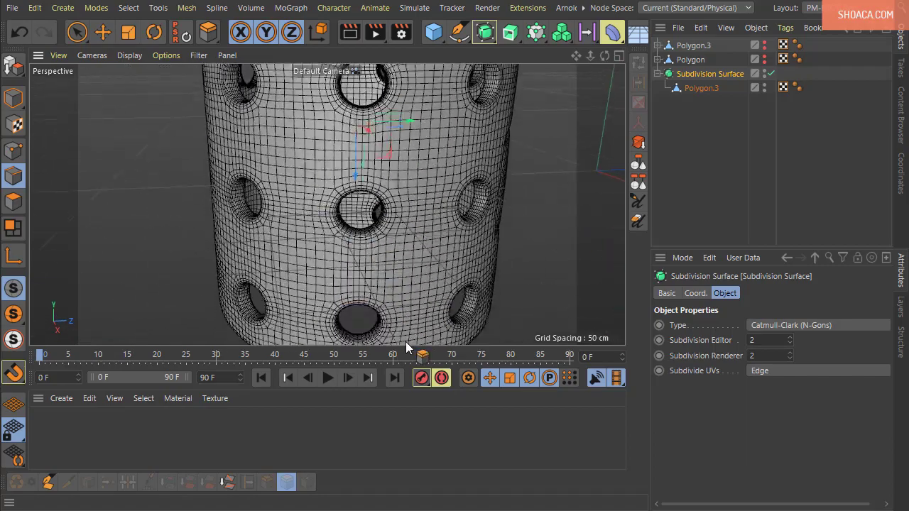
pyautogui.scroll(-3, 407, 333)
pyautogui.keyDown('alt'); pyautogui.moveTo(362, 290); pyautogui.dragTo(421, 151); pyautogui.keyUp('alt')
pyautogui.keyDown('alt'); pyautogui.moveTo(422, 146); pyautogui.dragTo(437, 244, button='middle'); pyautogui.keyUp('alt')
pyautogui.keyDown('alt'); pyautogui.moveTo(430, 193); pyautogui.dragTo(434, 240); pyautogui.keyUp('alt')
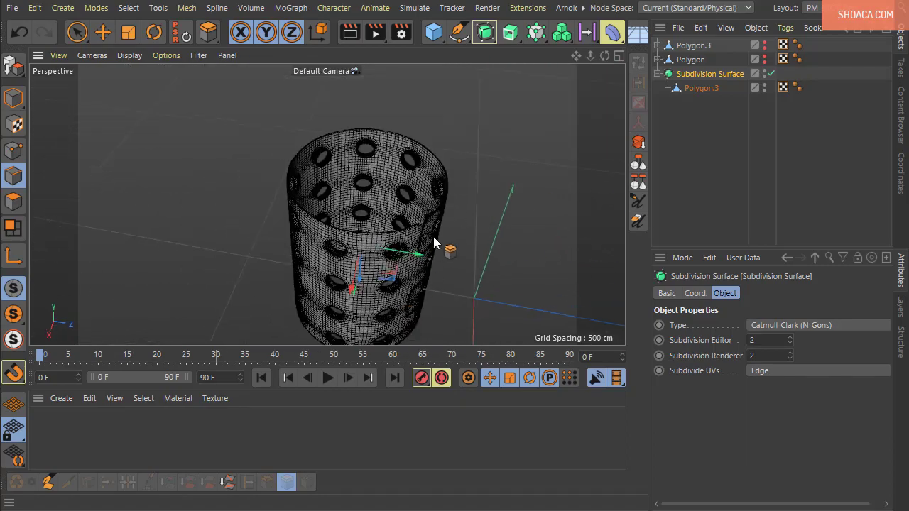
pyautogui.scroll(5, 439, 240)
pyautogui.keyDown('alt'); pyautogui.moveTo(447, 243); pyautogui.dragTo(476, 272, button='middle'); pyautogui.keyUp('alt')
pyautogui.keyDown('alt'); pyautogui.moveTo(475, 270); pyautogui.dragTo(483, 230); pyautogui.keyUp('alt')
pyautogui.scroll(-2, 405, 179)
pyautogui.scroll(3, 400, 171)
pyautogui.keyDown('alt'); pyautogui.moveTo(500, 196); pyautogui.dragTo(505, 245); pyautogui.keyUp('alt')
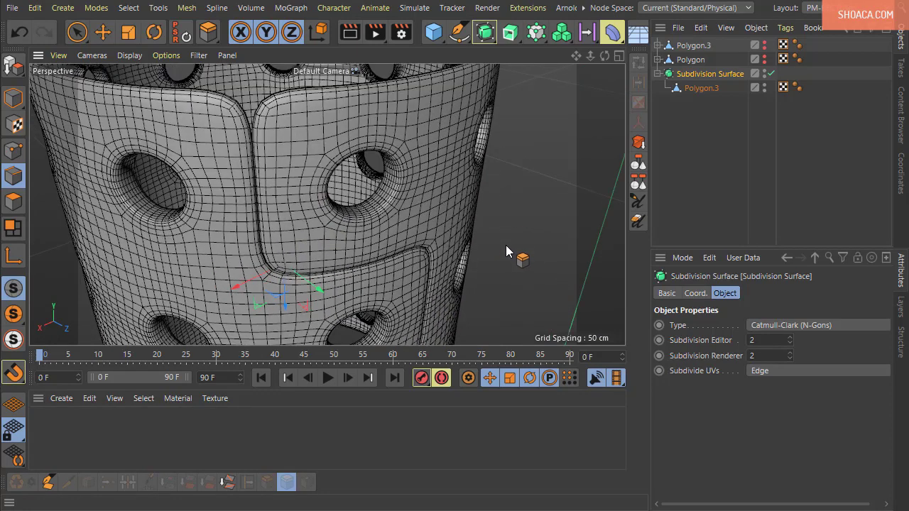
# Step: Undo the Subdivision Surface, the wall extrusion and the earlier point merge
pyautogui.hotkey('ctrl', 'z')
pyautogui.hotkey('ctrl', 'z')
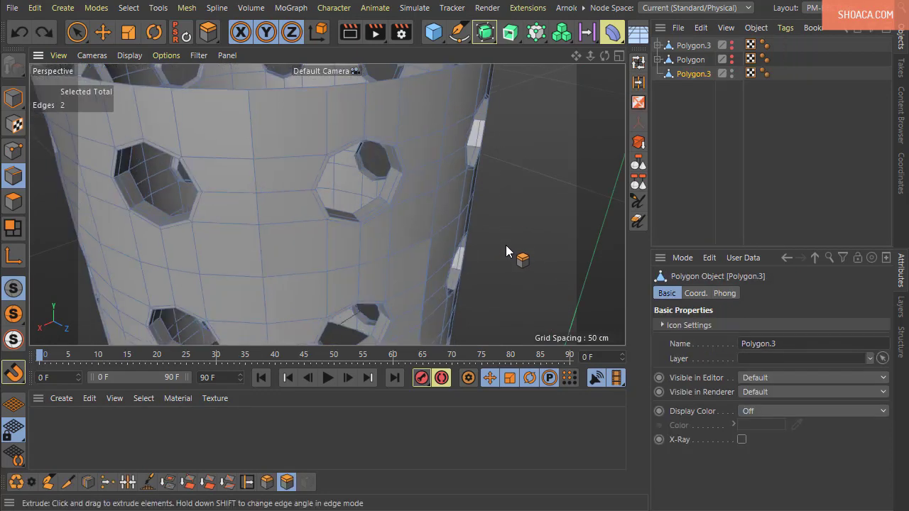
pyautogui.keyDown('alt'); pyautogui.moveTo(506, 245); pyautogui.dragTo(544, 231); pyautogui.keyUp('alt')
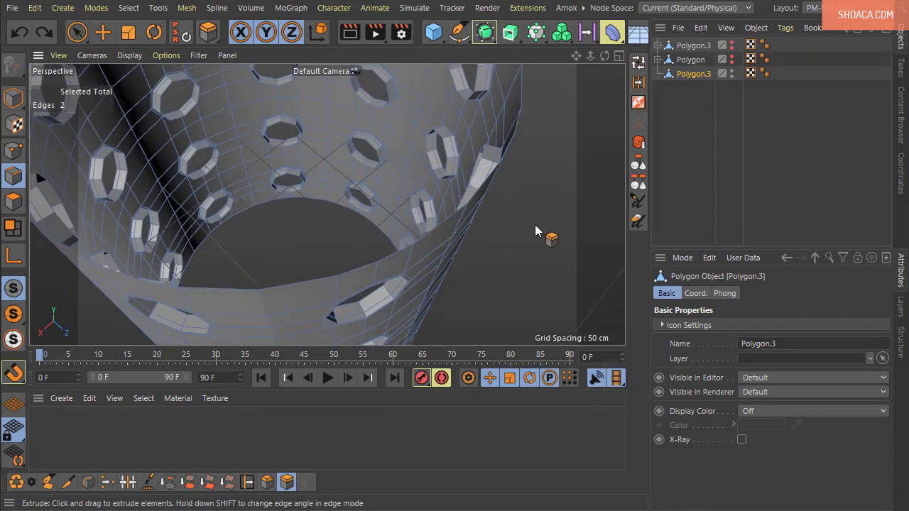
# Step: Merge all selected points of the baked cylinder again using Optimize with a tolerance of 0.05 cm
pyautogui.click(13, 150)
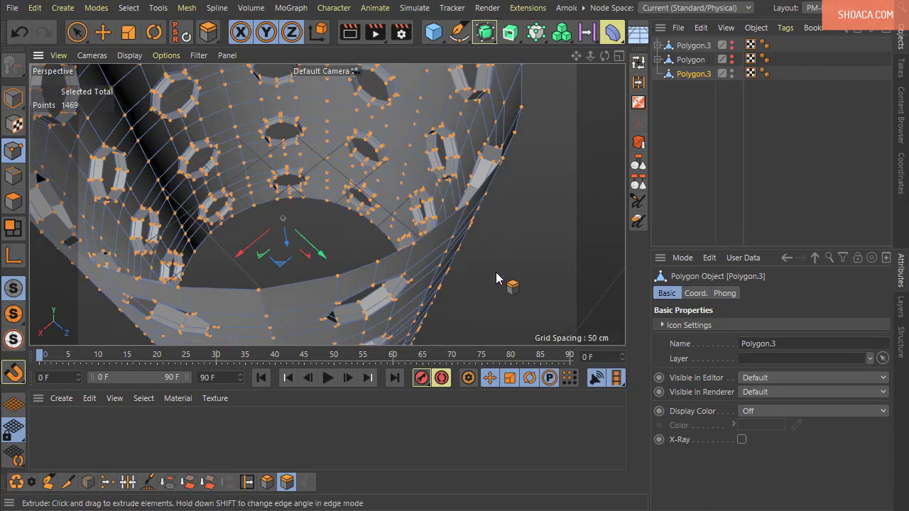
pyautogui.keyDown('alt'); pyautogui.moveTo(496, 272); pyautogui.dragTo(414, 193); pyautogui.keyUp('alt')
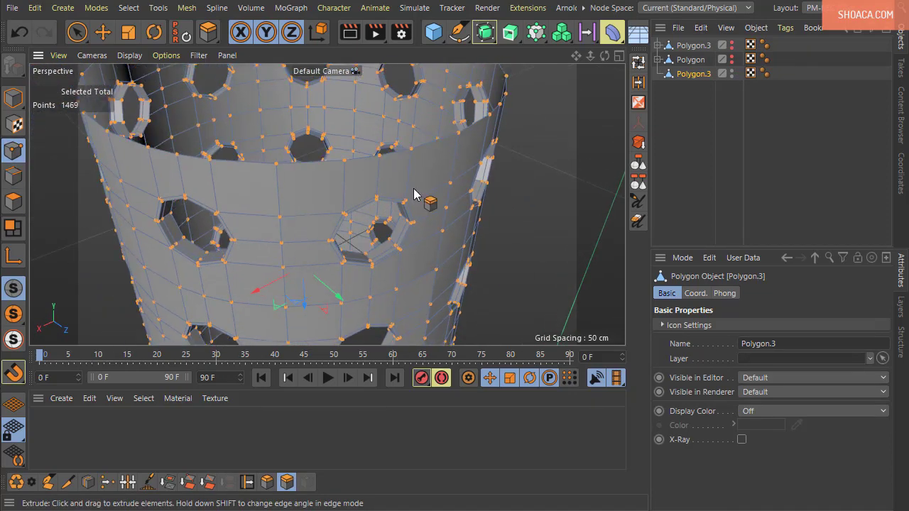
pyautogui.scroll(2, 406, 225)
pyautogui.keyDown('alt'); pyautogui.moveTo(405, 225); pyautogui.dragTo(269, 168, button='middle'); pyautogui.keyUp('alt')
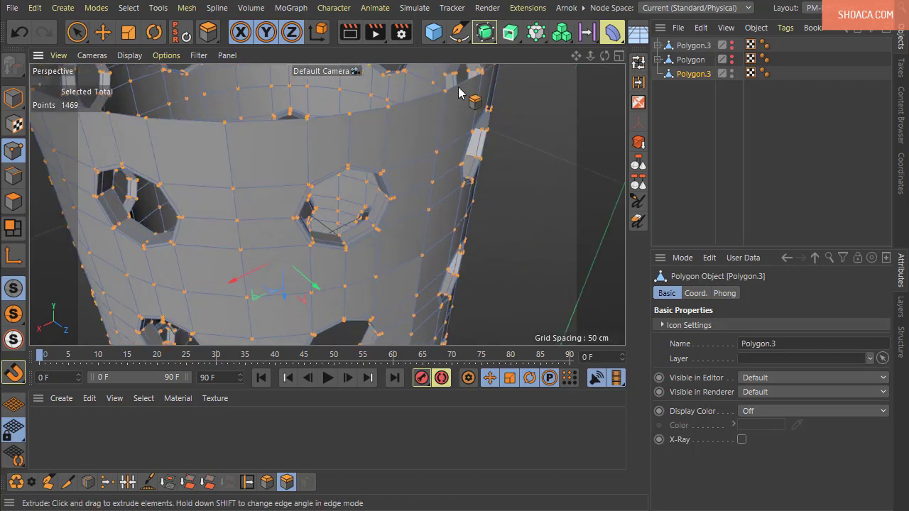
pyautogui.rightClick(511, 72)
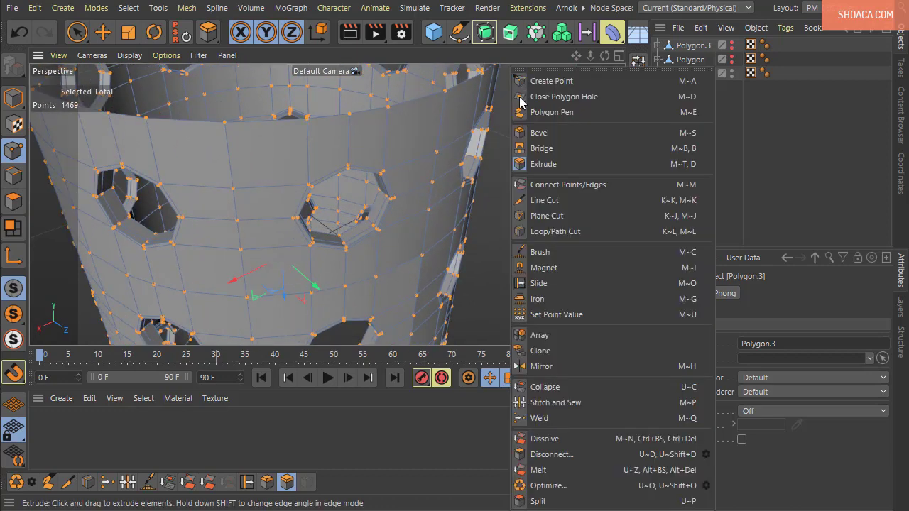
pyautogui.click(705, 487)
pyautogui.moveTo(672, 440); pyautogui.dragTo(581, 160)
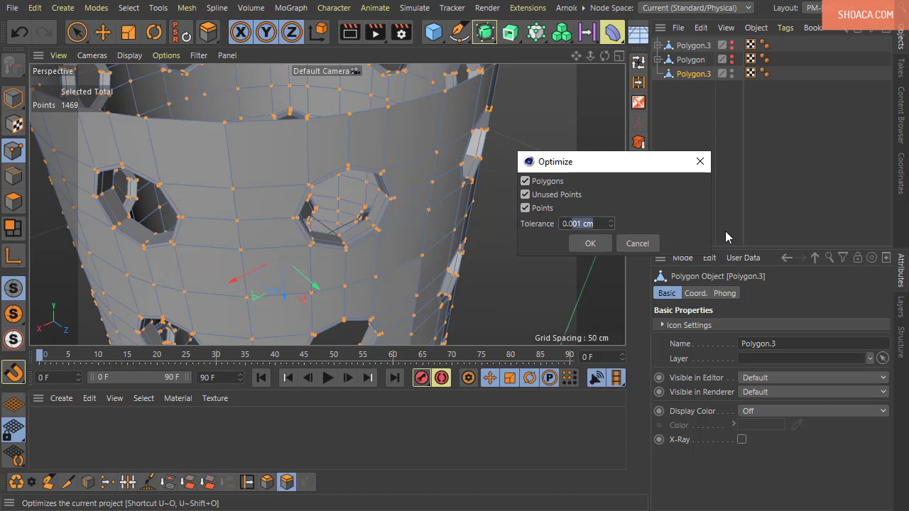
pyautogui.write('0.05')
pyautogui.click(581, 246)
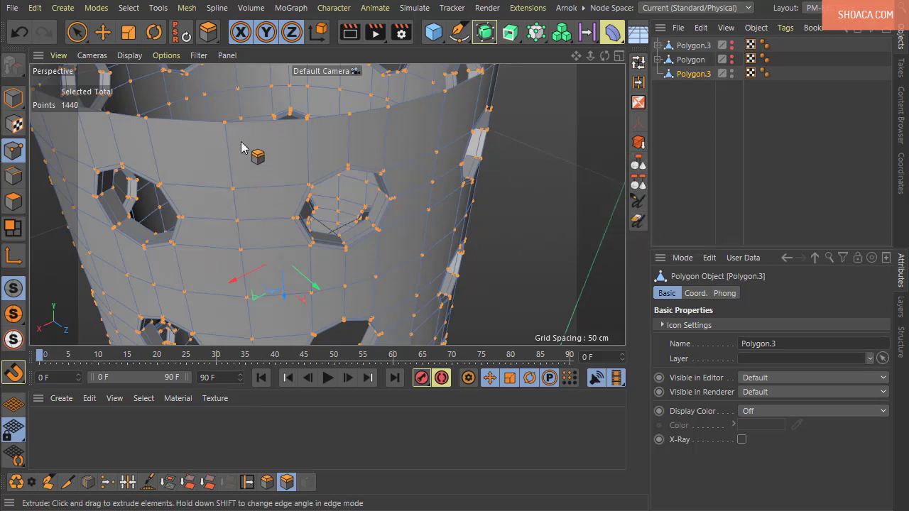
# Step: Examine the merged cylinder's rim and side walls for any remaining open seam
pyautogui.scroll(-4, 287, 168)
pyautogui.keyDown('alt'); pyautogui.moveTo(334, 169); pyautogui.dragTo(306, 283); pyautogui.keyUp('alt')
pyautogui.scroll(4, 250, 211)
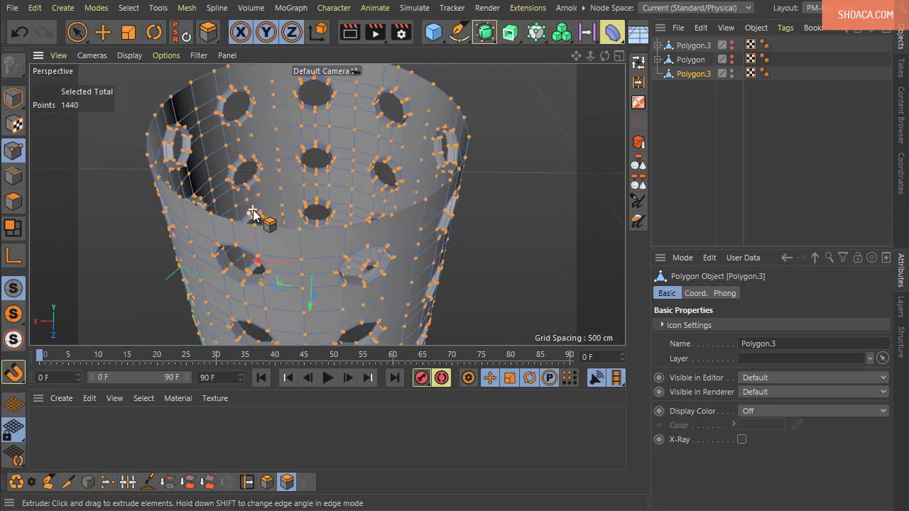
pyautogui.keyDown('alt'); pyautogui.moveTo(276, 246); pyautogui.dragTo(346, 221); pyautogui.keyUp('alt')
pyautogui.scroll(-2, 295, 278)
pyautogui.hotkey('ctrl', 'shift', 'a')
pyautogui.hotkey('ctrl', 'z')
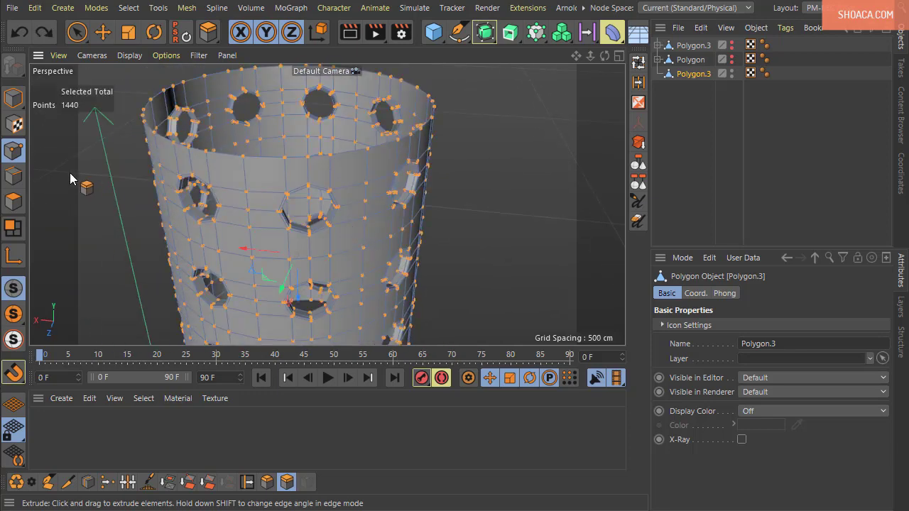
# Step: Extrude all polygons of the merged cylinder with a 4 cm offset to give the wall thickness
pyautogui.click(14, 201)
pyautogui.keyDown('alt'); pyautogui.moveTo(495, 196); pyautogui.dragTo(362, 245); pyautogui.keyUp('alt')
pyautogui.moveTo(494, 259); pyautogui.dragTo(516, 259)
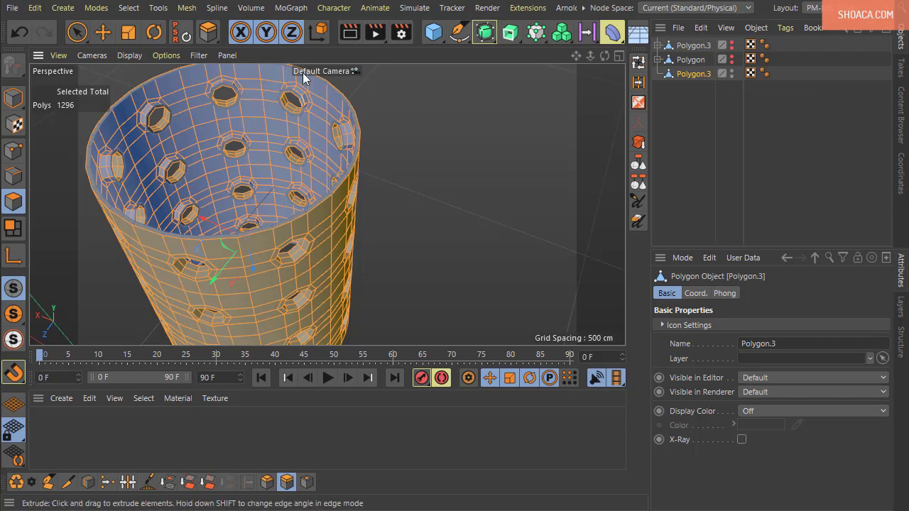
pyautogui.keyDown('alt'); pyautogui.moveTo(380, 216); pyautogui.dragTo(436, 191); pyautogui.keyUp('alt')
pyautogui.hotkey('ctrl', 'z')
pyautogui.click(211, 35)
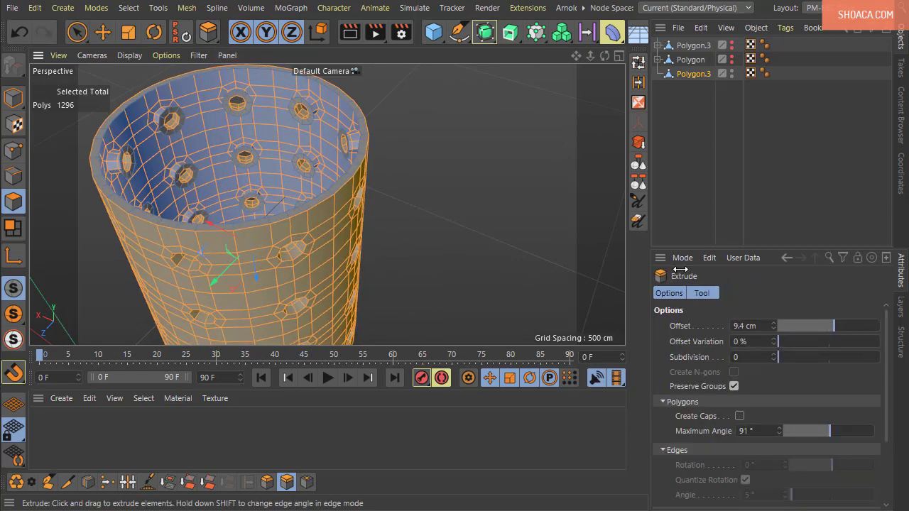
pyautogui.doubleClick(744, 326)
pyautogui.write('4')
pyautogui.press('Return')
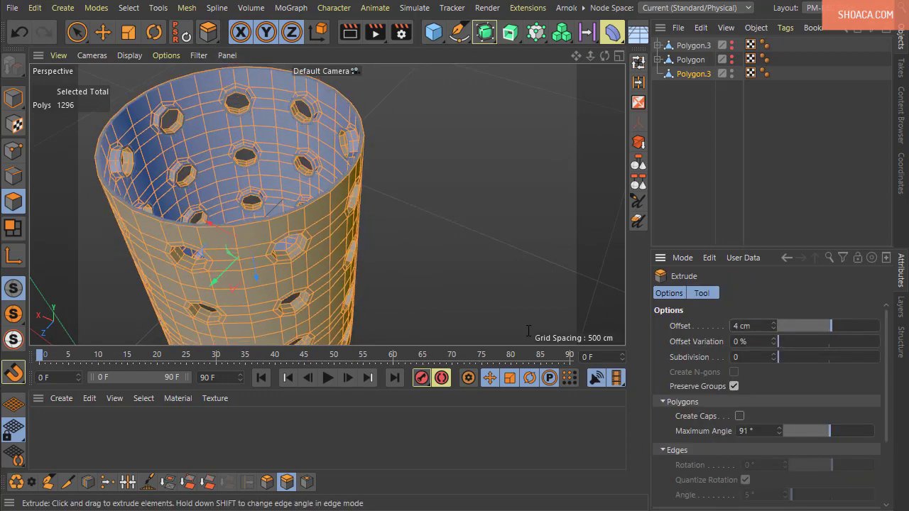
# Step: Add a Subdivision Surface as parent of the extruded cylinder and check the smoothed rim and holes
pyautogui.keyDown('alt'); pyautogui.moveTo(463, 227); pyautogui.dragTo(376, 188); pyautogui.keyUp('alt')
pyautogui.keyDown('alt'); pyautogui.click(485, 33); pyautogui.keyUp('alt')
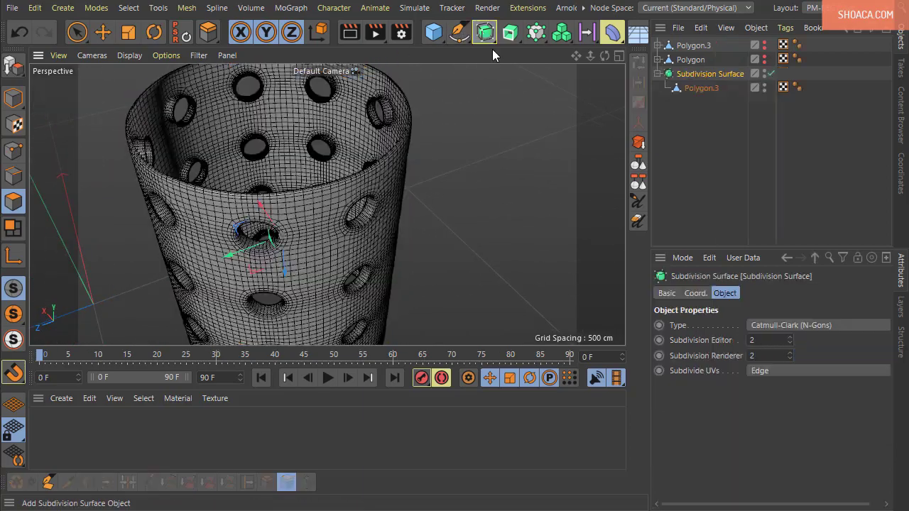
pyautogui.keyDown('alt'); pyautogui.moveTo(426, 170); pyautogui.dragTo(398, 298); pyautogui.keyUp('alt')
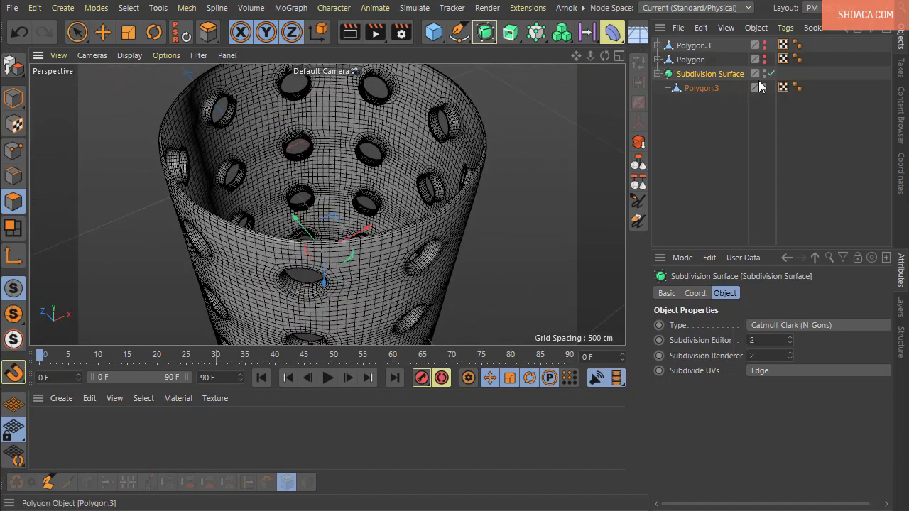
# Step: Turn off the Subdivision Surface and switch to the Move tool for a closer look at the unsmoothed mesh
pyautogui.press('q')
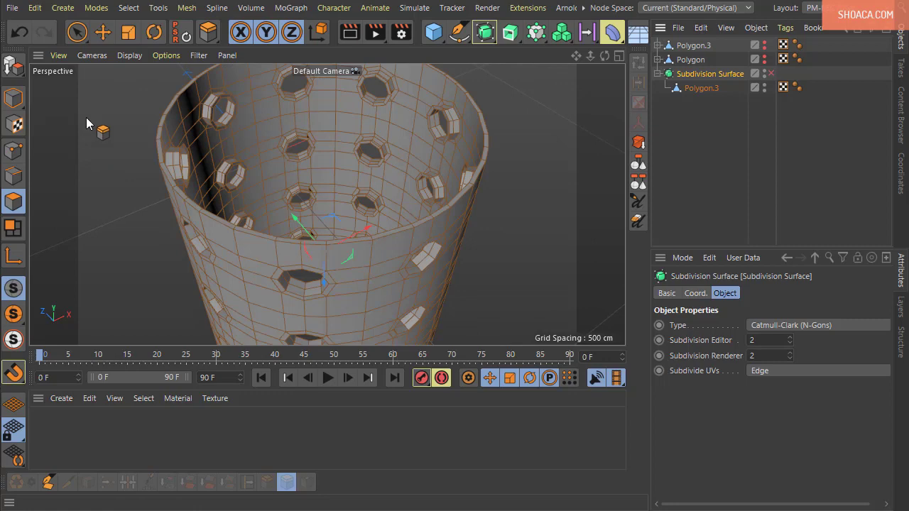
pyautogui.click(99, 44)
pyautogui.scroll(3, 126, 201)
pyautogui.keyDown('alt'); pyautogui.moveTo(171, 179); pyautogui.dragTo(107, 204); pyautogui.keyUp('alt')
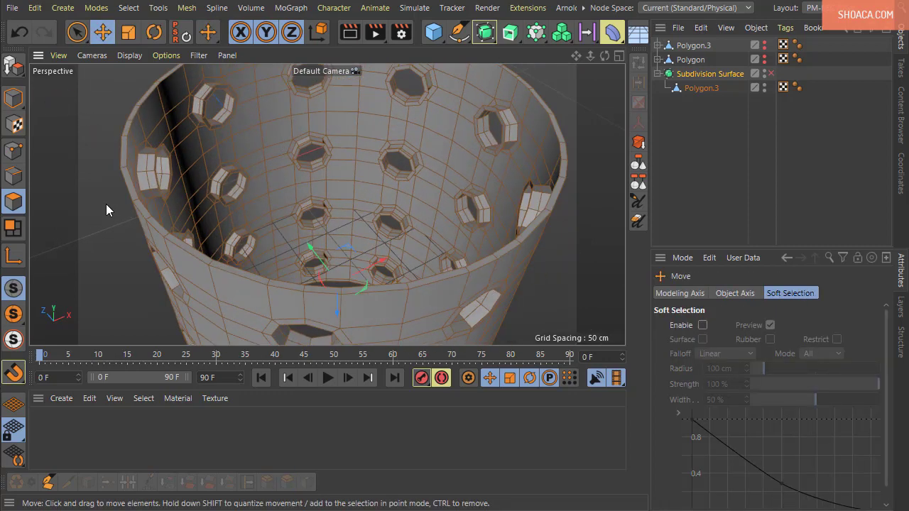
# Step: Select the inner and outer rim edge loops at both open ends of the cylinder inside the Subdivision Surface
pyautogui.click(700, 88)
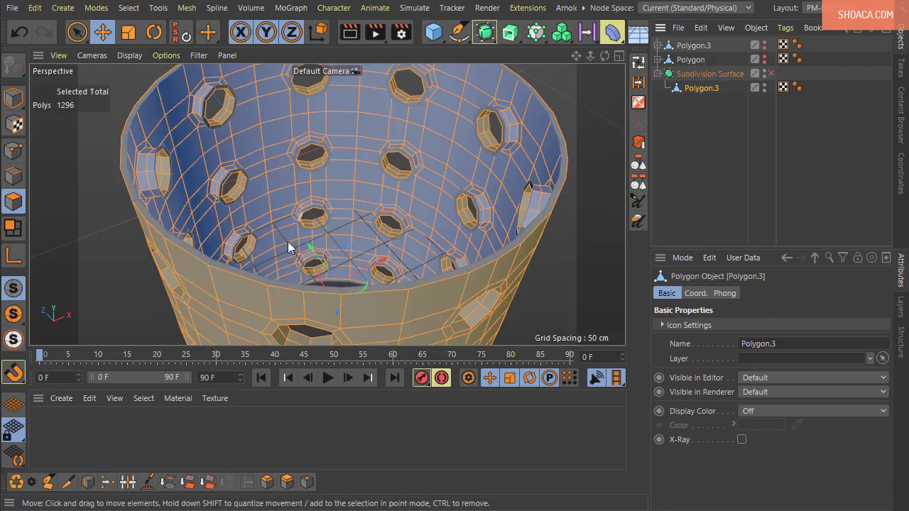
pyautogui.click(13, 175)
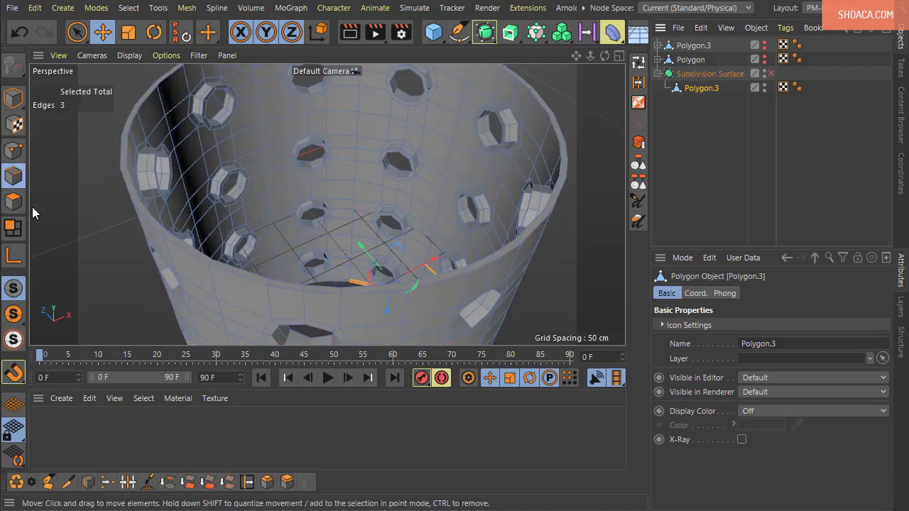
pyautogui.doubleClick(156, 233)
pyautogui.keyDown('shift'); pyautogui.doubleClick(163, 228); pyautogui.keyUp('shift')
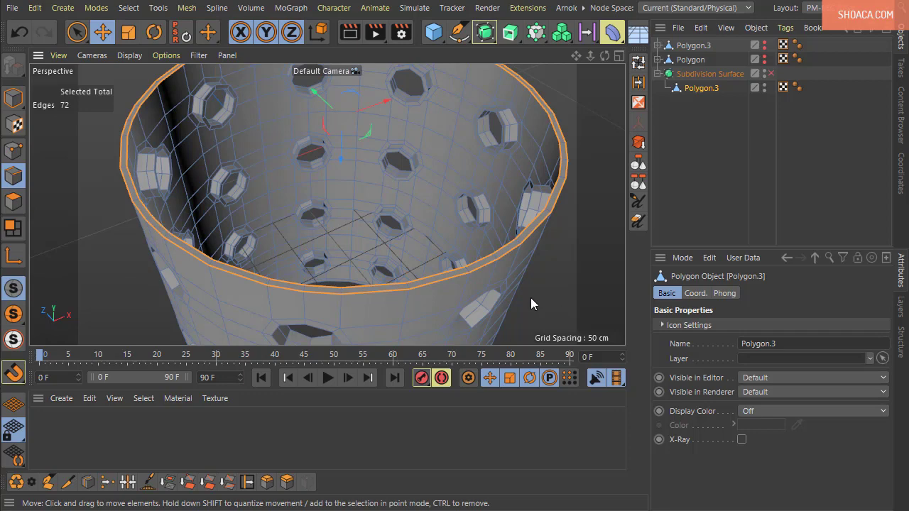
pyautogui.keyDown('alt'); pyautogui.moveTo(530, 297); pyautogui.dragTo(291, 167); pyautogui.keyUp('alt')
pyautogui.keyDown('shift'); pyautogui.doubleClick(291, 173); pyautogui.keyUp('shift')
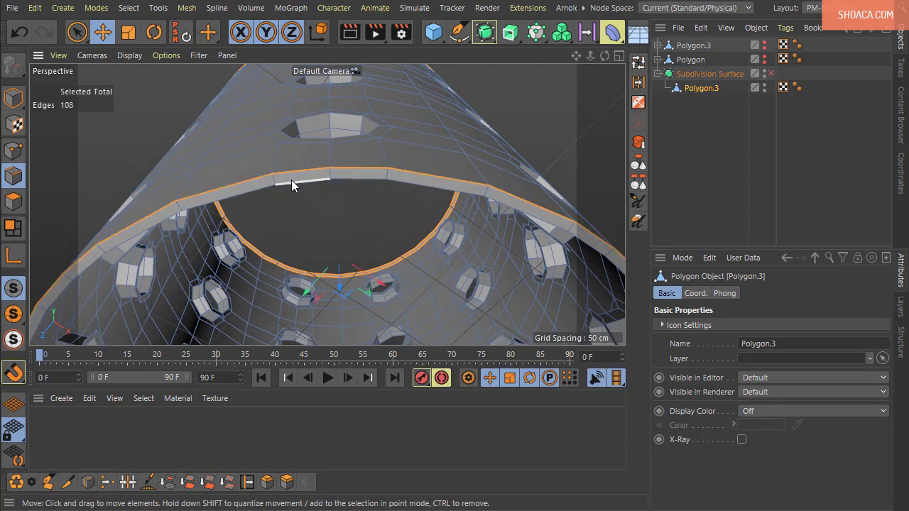
pyautogui.keyDown('alt'); pyautogui.moveTo(394, 261); pyautogui.dragTo(399, 310); pyautogui.keyUp('alt')
pyautogui.scroll(3, 399, 306)
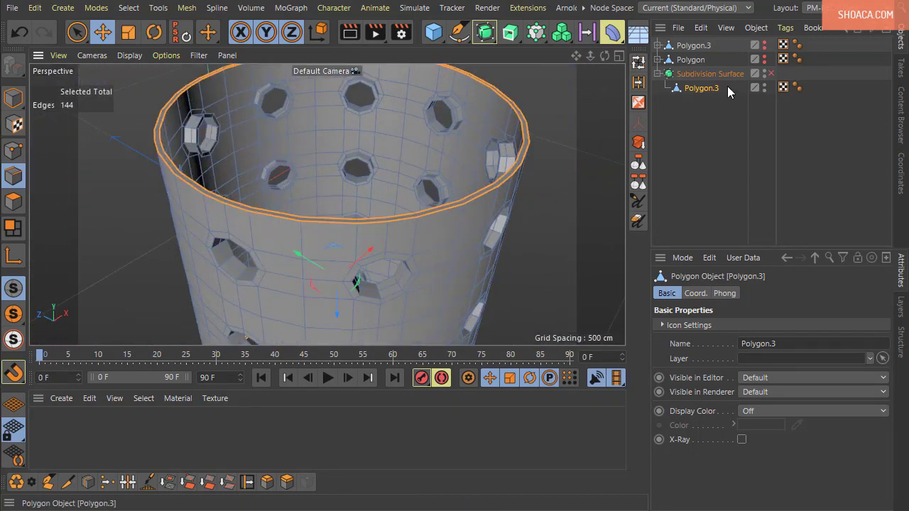
# Step: Turn the Subdivision Surface back on and add subdivision weight to the selected rim edges to sharpen them
pyautogui.click(770, 73)
pyautogui.keyDown('alt'); pyautogui.moveTo(603, 158); pyautogui.dragTo(359, 214); pyautogui.keyUp('alt')
pyautogui.scroll(6, 359, 213)
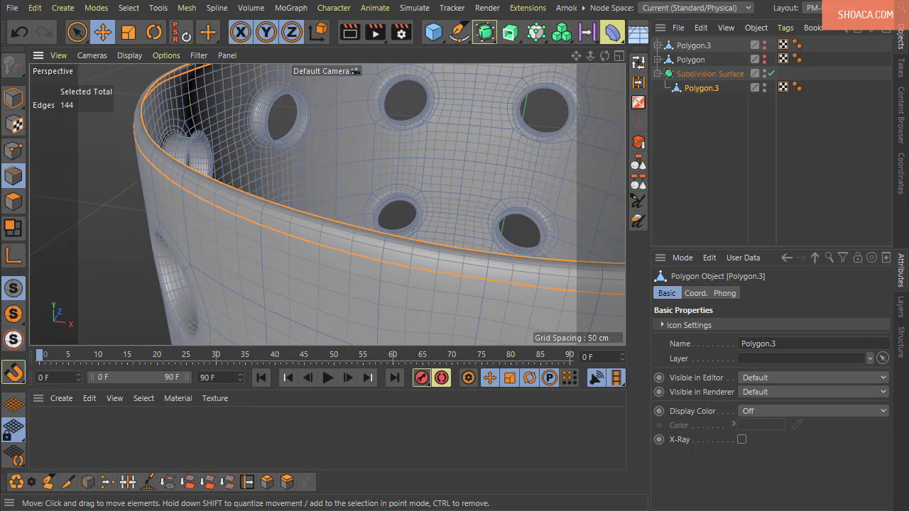
pyautogui.moveTo(327, 206); pyautogui.dragTo(370, 206)
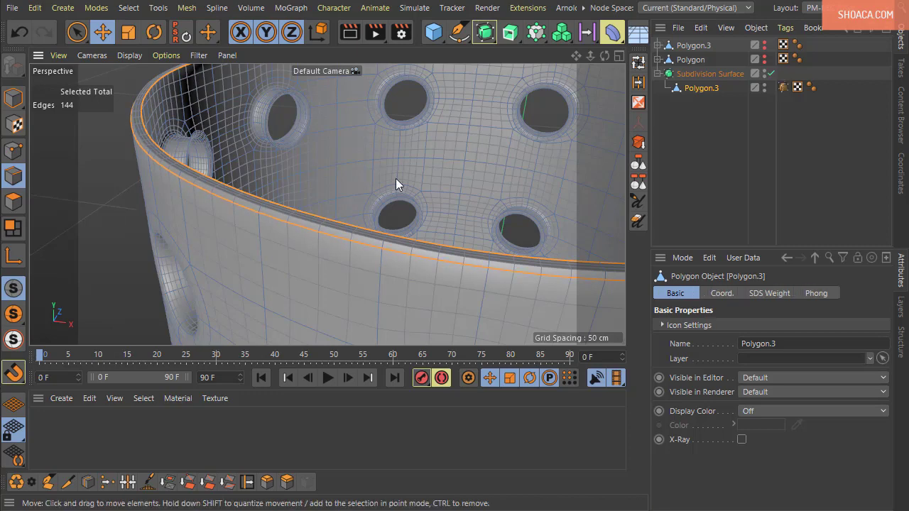
# Step: Render the whole cup from the side in the viewport to preview its sharpened rim and smoothed holes
pyautogui.scroll(-8, 405, 176)
pyautogui.keyDown('alt'); pyautogui.moveTo(405, 176); pyautogui.dragTo(395, 176, button='middle'); pyautogui.keyUp('alt')
pyautogui.keyDown('alt'); pyautogui.moveTo(395, 176); pyautogui.dragTo(377, 104); pyautogui.keyUp('alt')
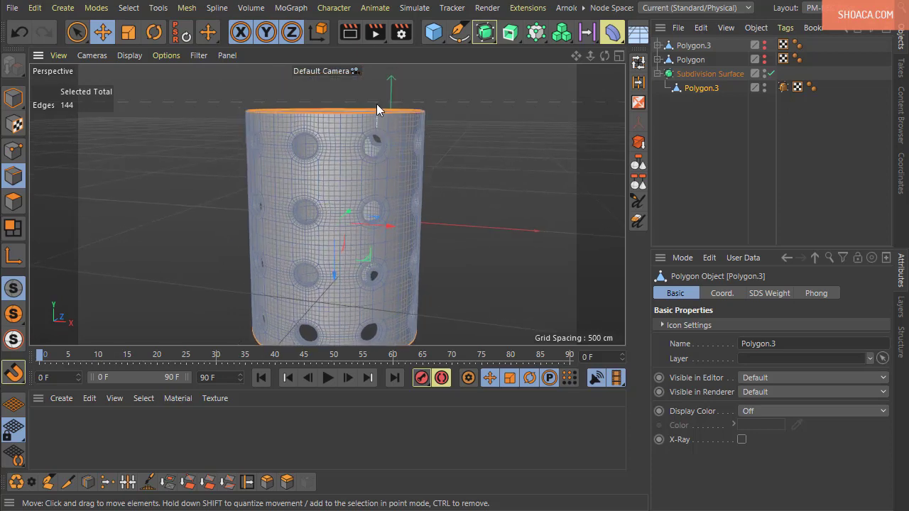
pyautogui.click(350, 32)
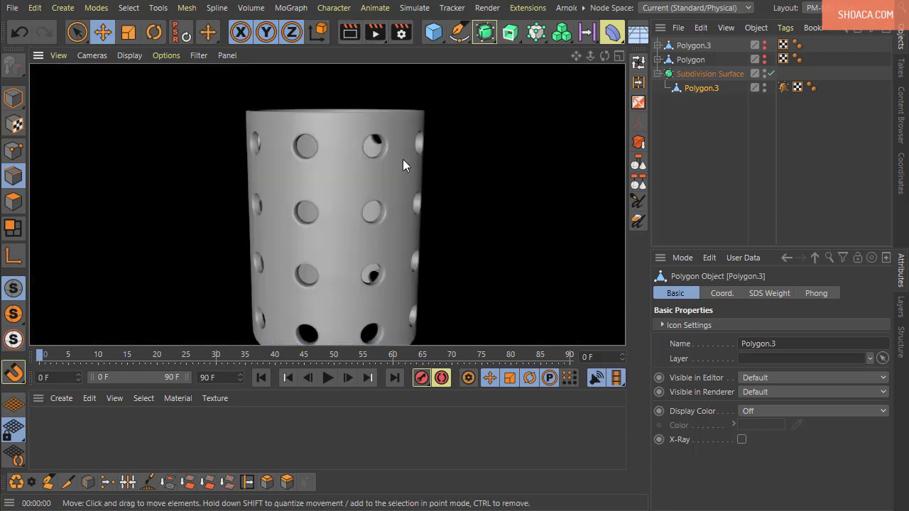
pyautogui.keyDown('alt'); pyautogui.moveTo(427, 173); pyautogui.dragTo(461, 172); pyautogui.keyUp('alt')
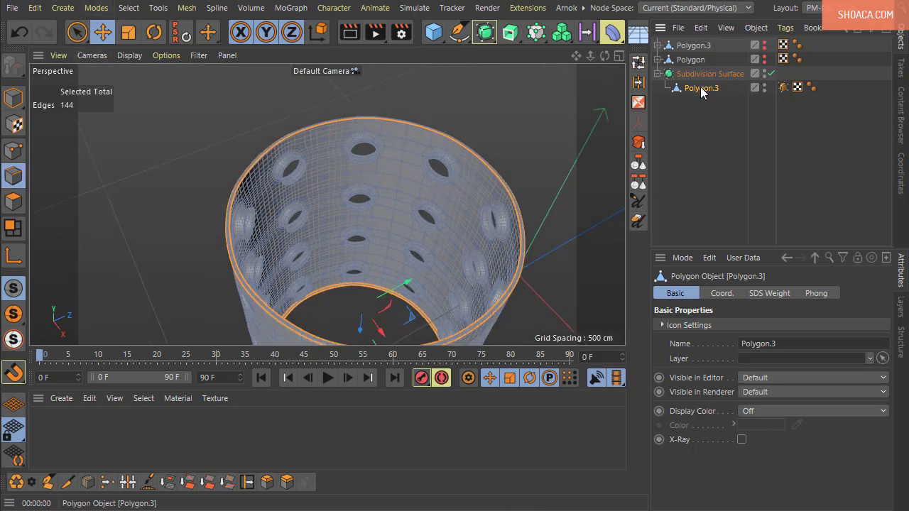
# Step: Fill five neighbouring holes in the two upper rows of the cup wall with Close Polygon Hole, using N-gon polygons
pyautogui.keyDown('alt'); pyautogui.moveTo(380, 126); pyautogui.dragTo(368, 102); pyautogui.keyUp('alt')
pyautogui.scroll(3, 253, 110)
pyautogui.rightClick(234, 94)
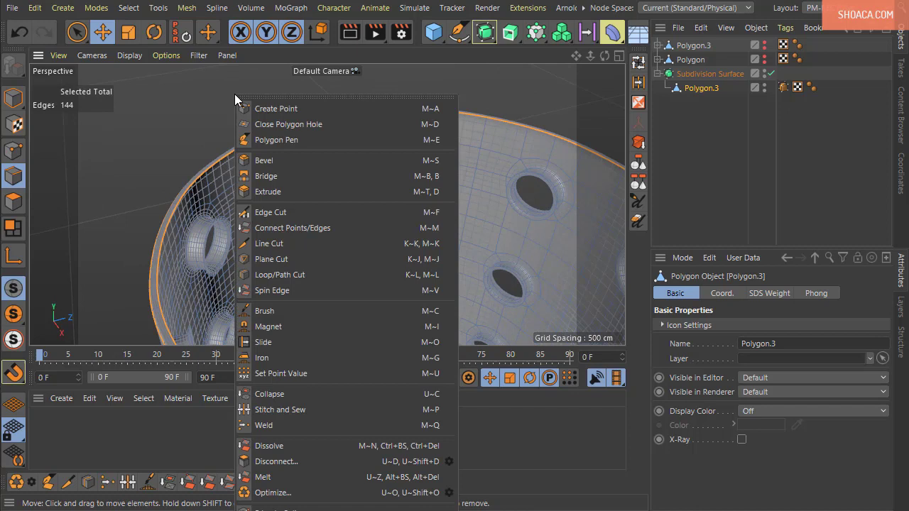
pyautogui.click(297, 125)
pyautogui.click(291, 171)
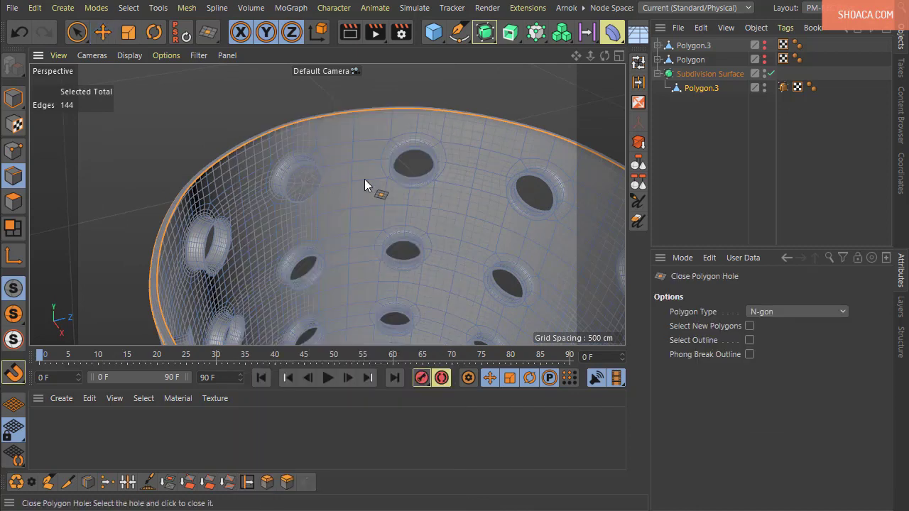
pyautogui.click(434, 162)
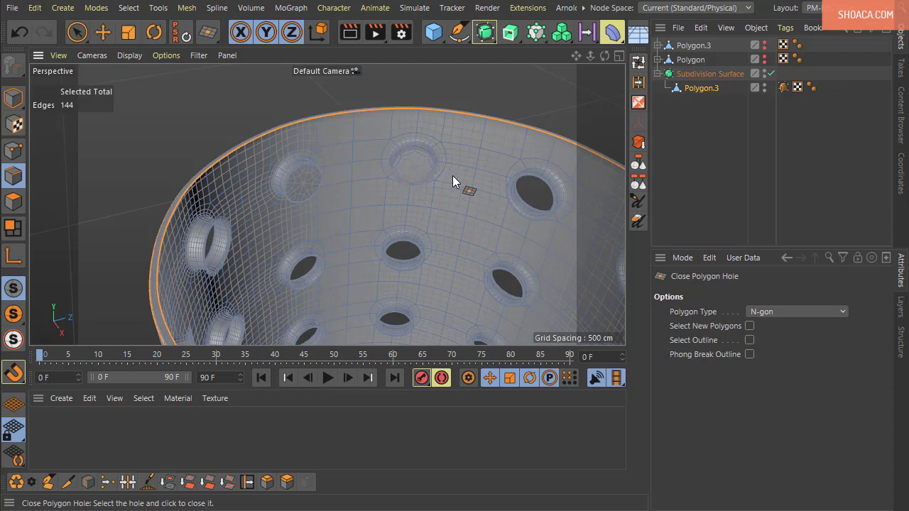
pyautogui.click(547, 213)
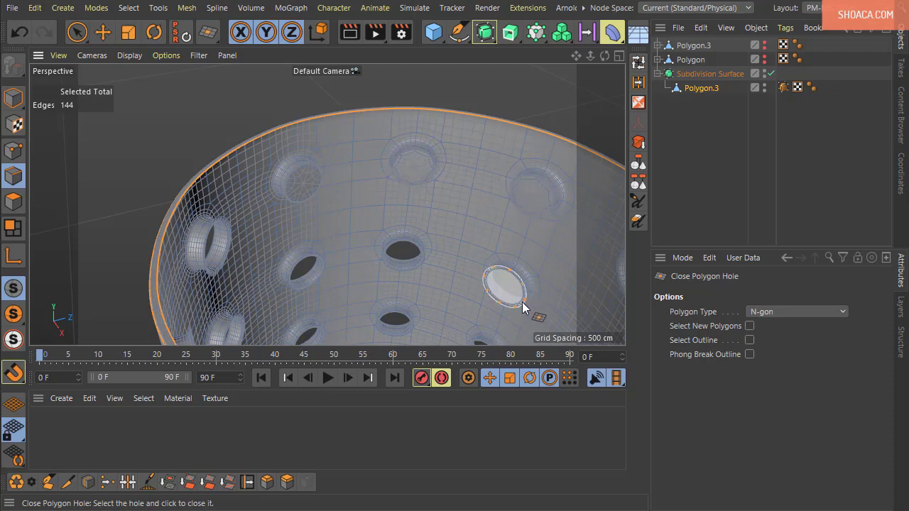
pyautogui.click(522, 302)
pyautogui.click(413, 268)
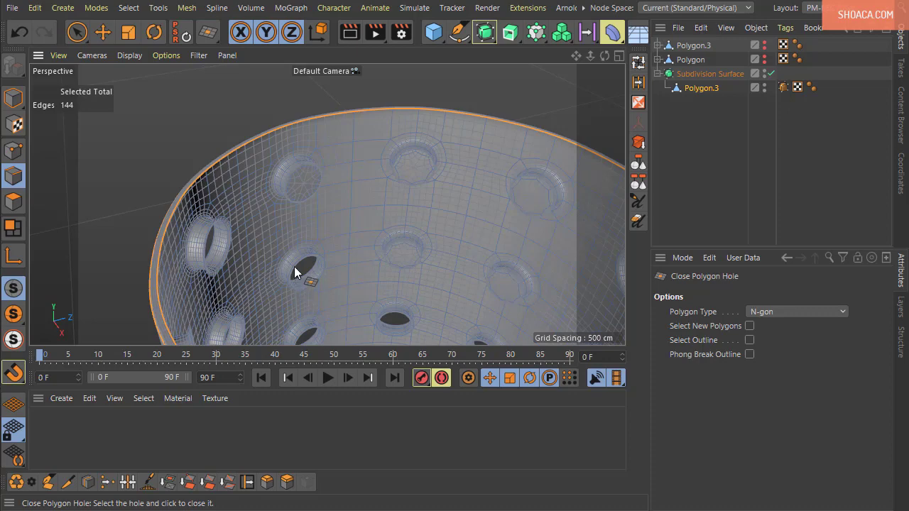
# Step: Switch the viewport to Gouraud Shading without lines and clear the object selection to view the filled holes from outside
pyautogui.keyDown('alt'); pyautogui.moveTo(297, 270); pyautogui.dragTo(453, 193); pyautogui.keyUp('alt')
pyautogui.scroll(-4, 453, 193)
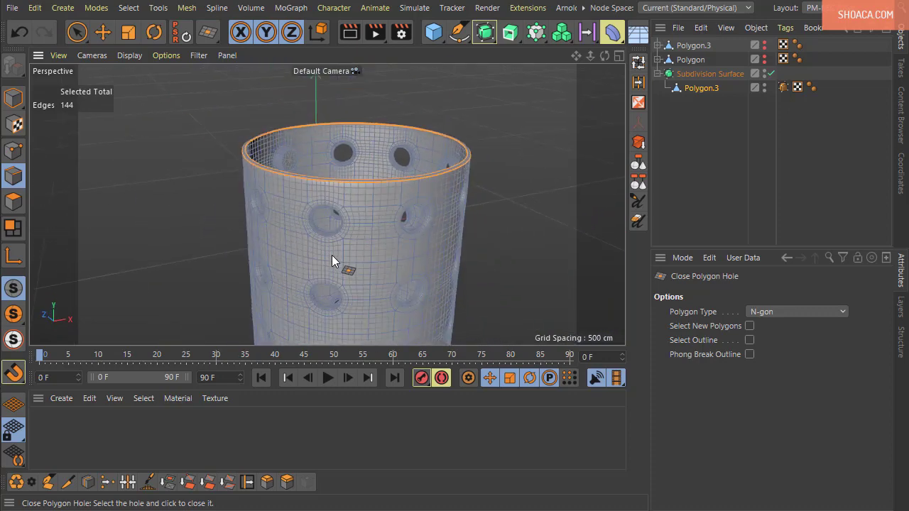
pyautogui.keyDown('alt'); pyautogui.moveTo(332, 260); pyautogui.dragTo(471, 228); pyautogui.keyUp('alt')
pyautogui.keyDown('alt'); pyautogui.moveTo(327, 261); pyautogui.dragTo(472, 200, button='middle'); pyautogui.keyUp('alt')
pyautogui.scroll(4, 419, 183)
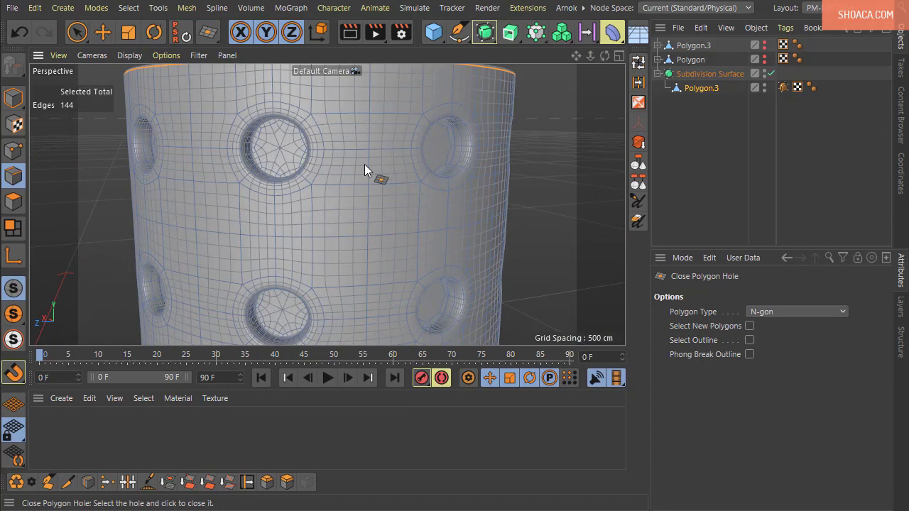
pyautogui.keyDown('alt'); pyautogui.moveTo(377, 177); pyautogui.dragTo(316, 211); pyautogui.keyUp('alt')
pyautogui.click(131, 54)
pyautogui.moveTo(166, 56)
pyautogui.moveTo(185, 82)
pyautogui.moveTo(132, 56)
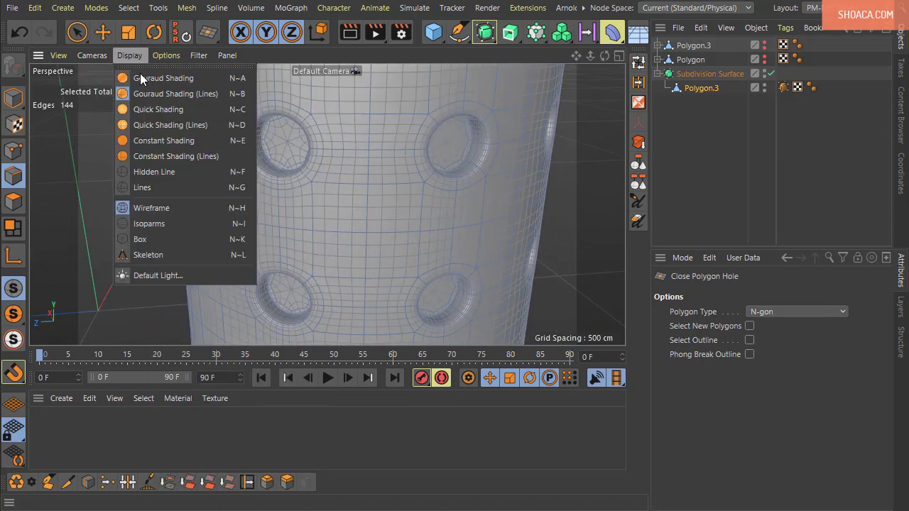
pyautogui.click(148, 89)
pyautogui.click(130, 55)
pyautogui.click(145, 94)
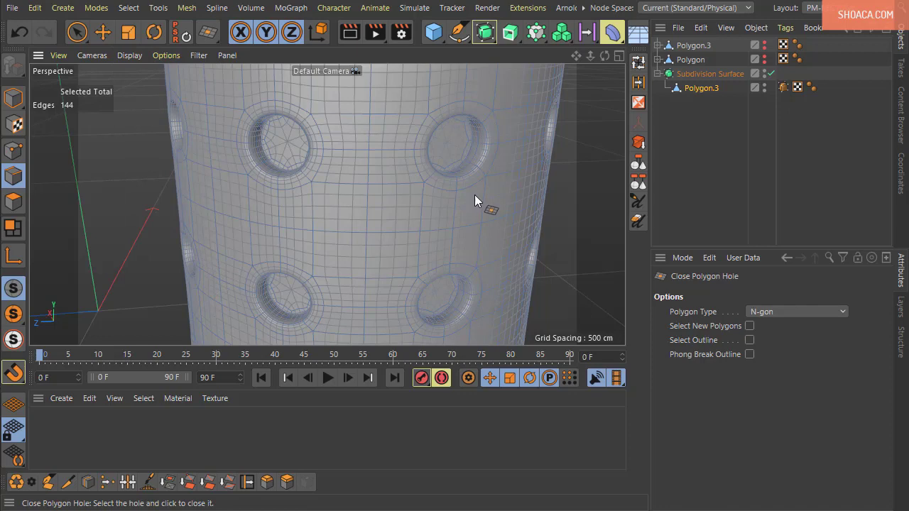
pyautogui.click(119, 57)
pyautogui.click(130, 76)
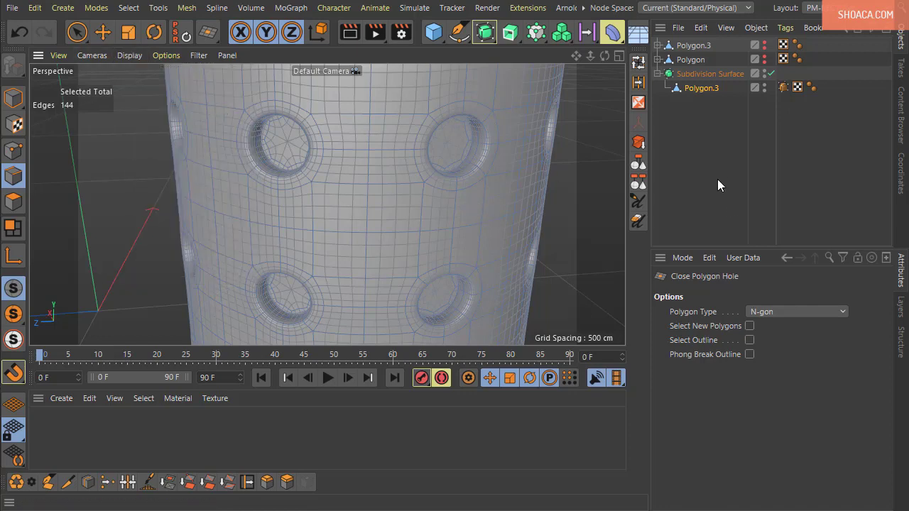
pyautogui.click(717, 179)
# Step: Examine the filled holes in the plainly shaded cup and restore the Gouraud Shading (Lines) display
pyautogui.keyDown('alt'); pyautogui.moveTo(324, 203); pyautogui.dragTo(527, 207); pyautogui.keyUp('alt')
pyautogui.keyDown('alt'); pyautogui.moveTo(527, 207); pyautogui.dragTo(404, 196, button='right'); pyautogui.keyUp('alt')
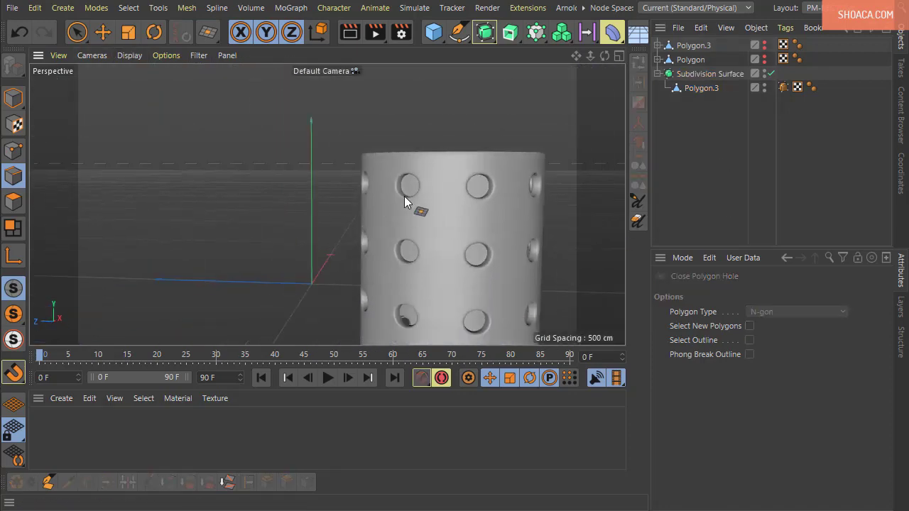
pyautogui.keyDown('alt'); pyautogui.moveTo(404, 196); pyautogui.dragTo(389, 240); pyautogui.keyUp('alt')
pyautogui.keyDown('alt'); pyautogui.moveTo(457, 197); pyautogui.dragTo(448, 237); pyautogui.keyUp('alt')
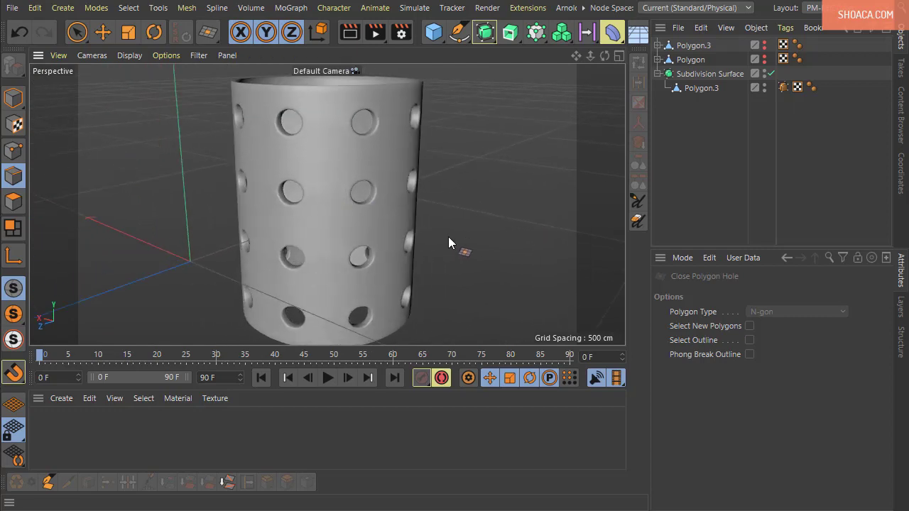
pyautogui.click(129, 56)
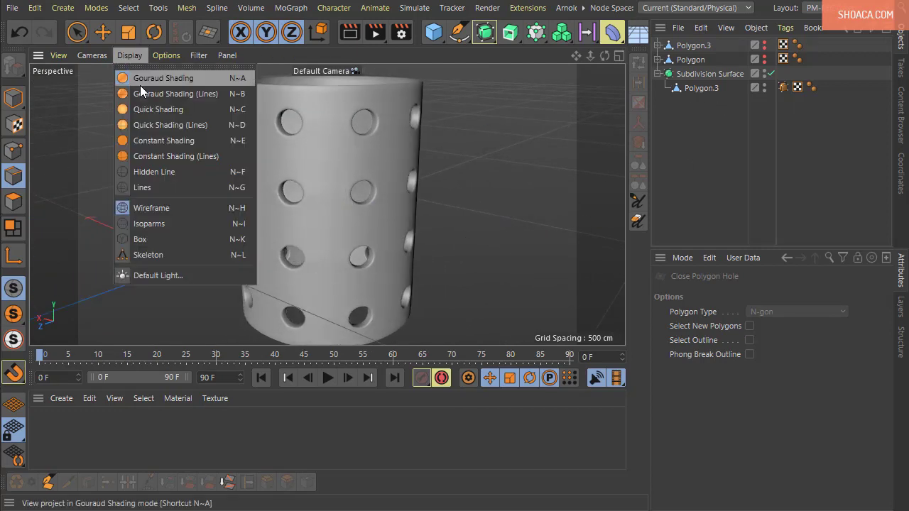
pyautogui.click(142, 92)
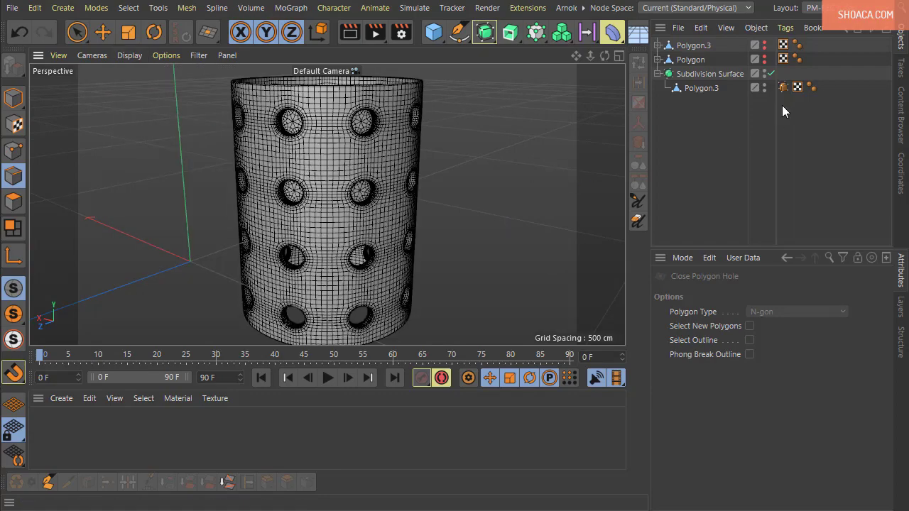
# Step: Turn off the Subdivision Surface and examine the unsmoothed cup's wireframe around the holes and rim
pyautogui.click(771, 73)
pyautogui.scroll(8, 302, 162)
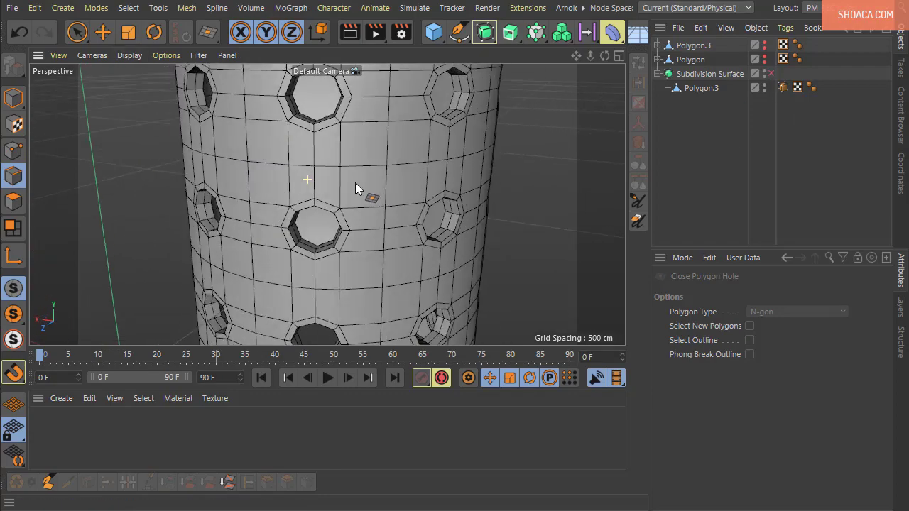
pyautogui.keyDown('alt'); pyautogui.moveTo(355, 183); pyautogui.dragTo(287, 177); pyautogui.keyUp('alt')
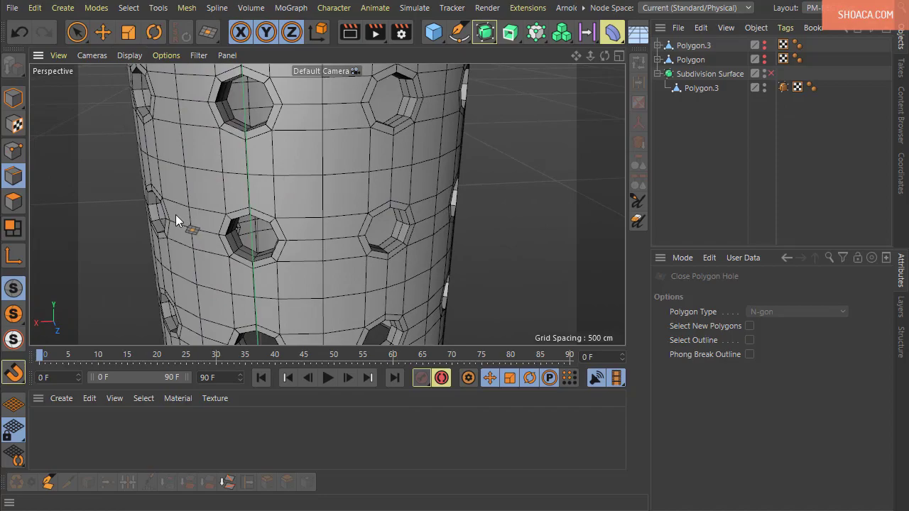
pyautogui.keyDown('alt'); pyautogui.moveTo(175, 215); pyautogui.dragTo(391, 250); pyautogui.keyUp('alt')
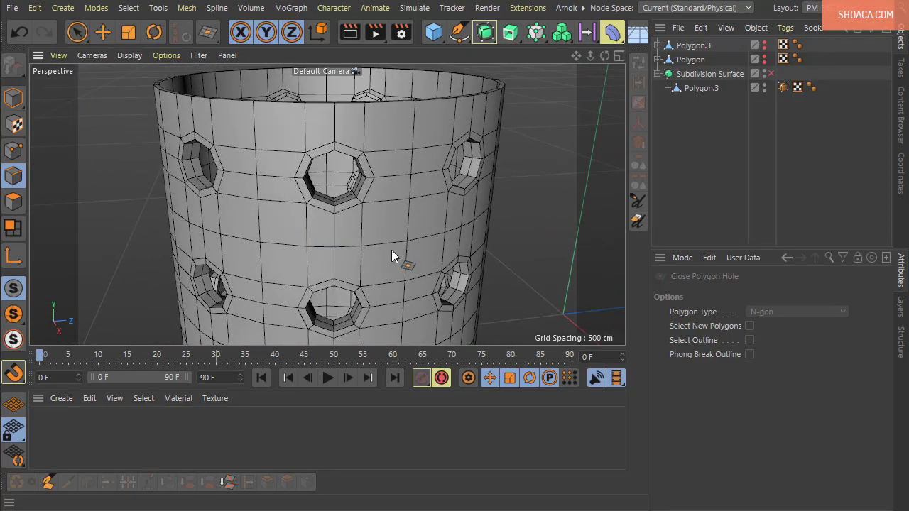
pyautogui.keyDown('alt'); pyautogui.moveTo(391, 250); pyautogui.dragTo(349, 192, button='middle'); pyautogui.keyUp('alt')
pyautogui.scroll(-6, 349, 192)
pyautogui.keyDown('alt'); pyautogui.moveTo(383, 252); pyautogui.dragTo(335, 248); pyautogui.keyUp('alt')
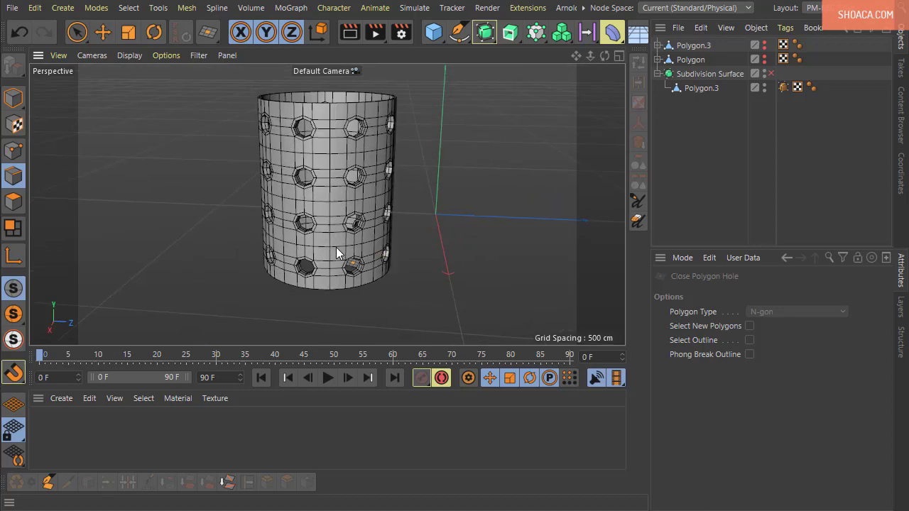
pyautogui.keyDown('alt'); pyautogui.moveTo(418, 257); pyautogui.dragTo(264, 158); pyautogui.keyUp('alt')
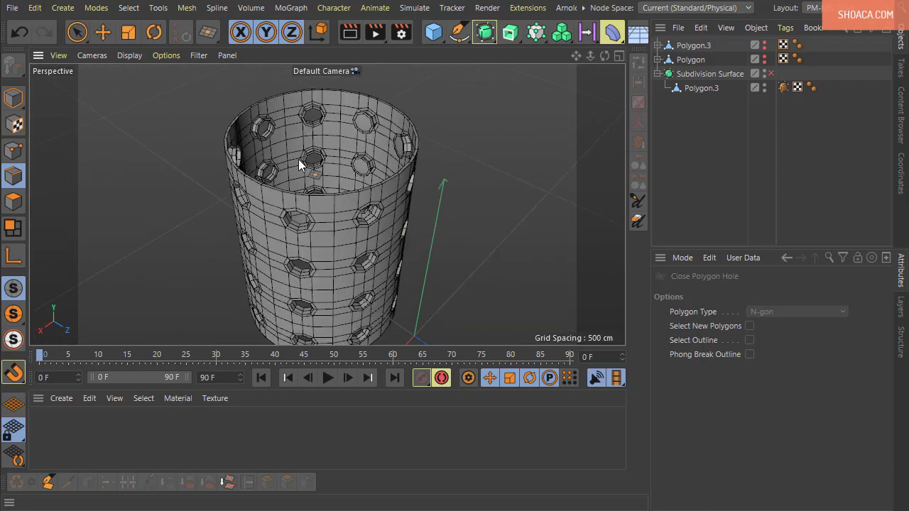
pyautogui.scroll(1, 361, 199)
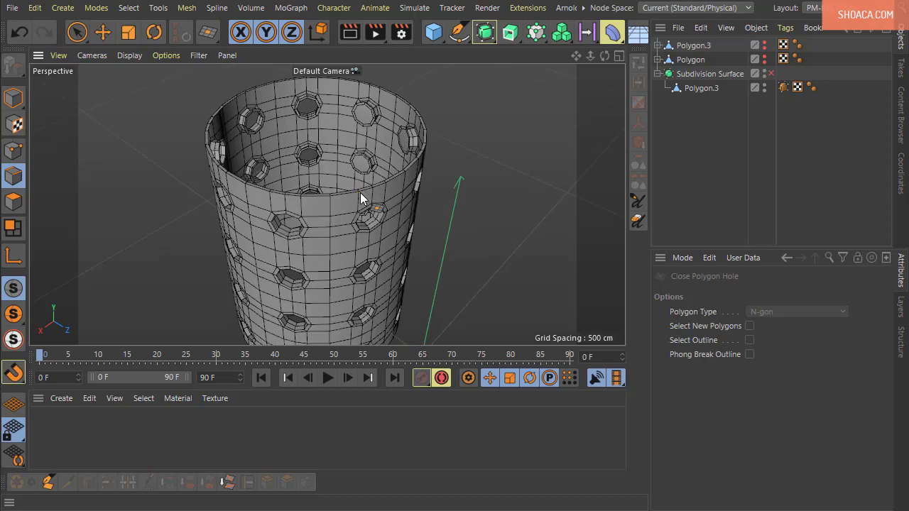